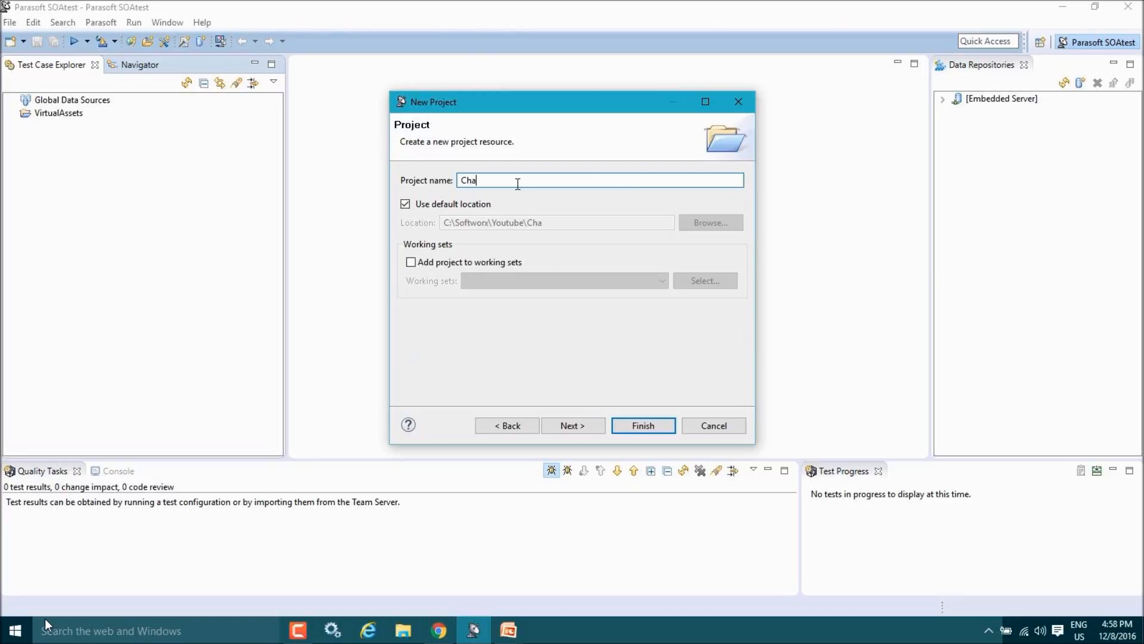
Name the new project "Change Advisor Lesson" and create it in the default location
text(Advisor Less)
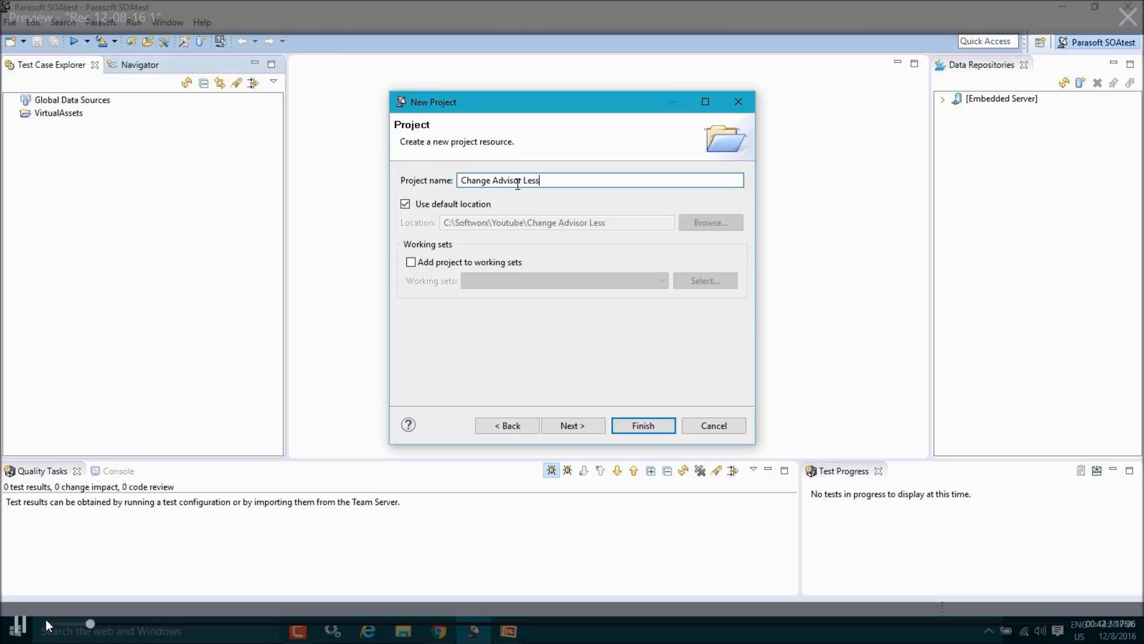
text(on)
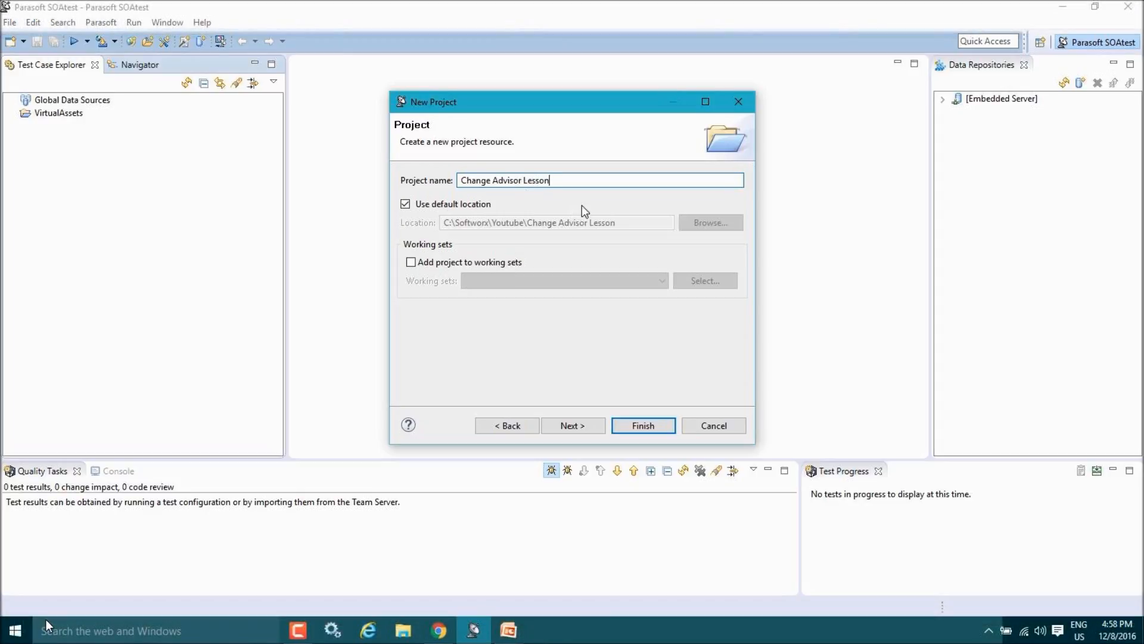
click(644, 426)
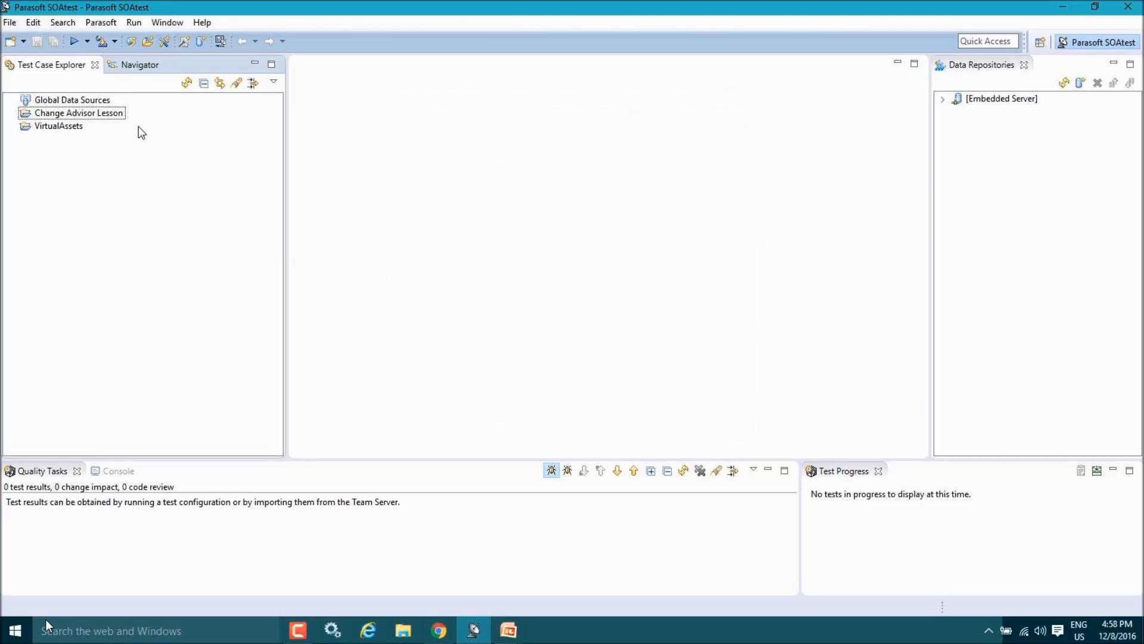
Add a new test (.tst) file named "Change Advisor Lesson" to the Change Advisor Lesson project and continue to the suite type selection
right_click(51, 115)
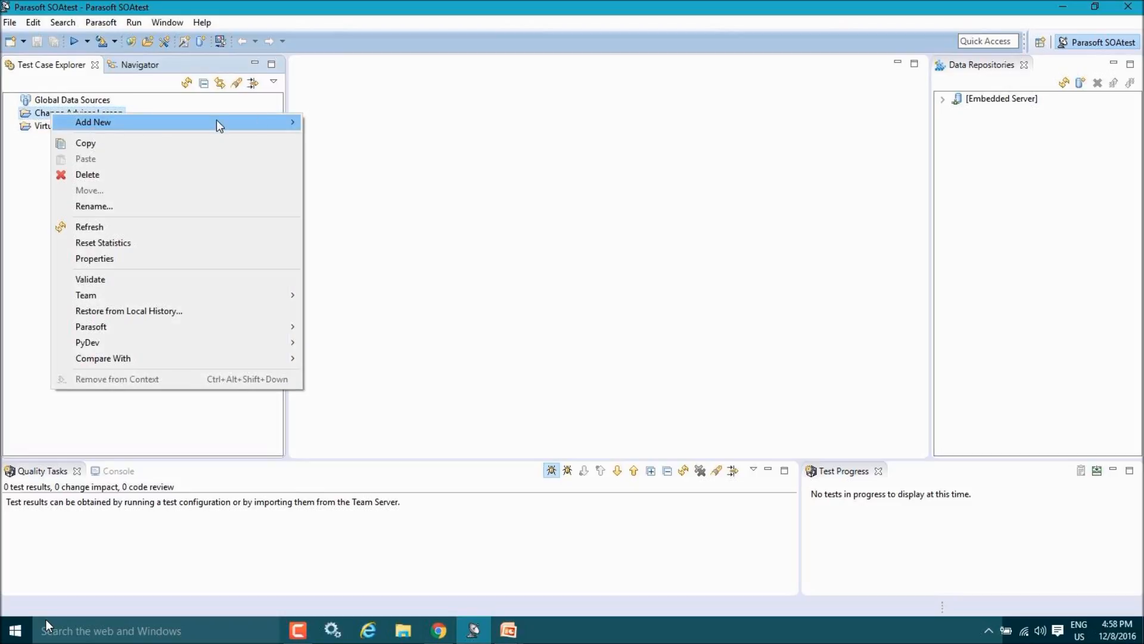
mouse_move(288, 121)
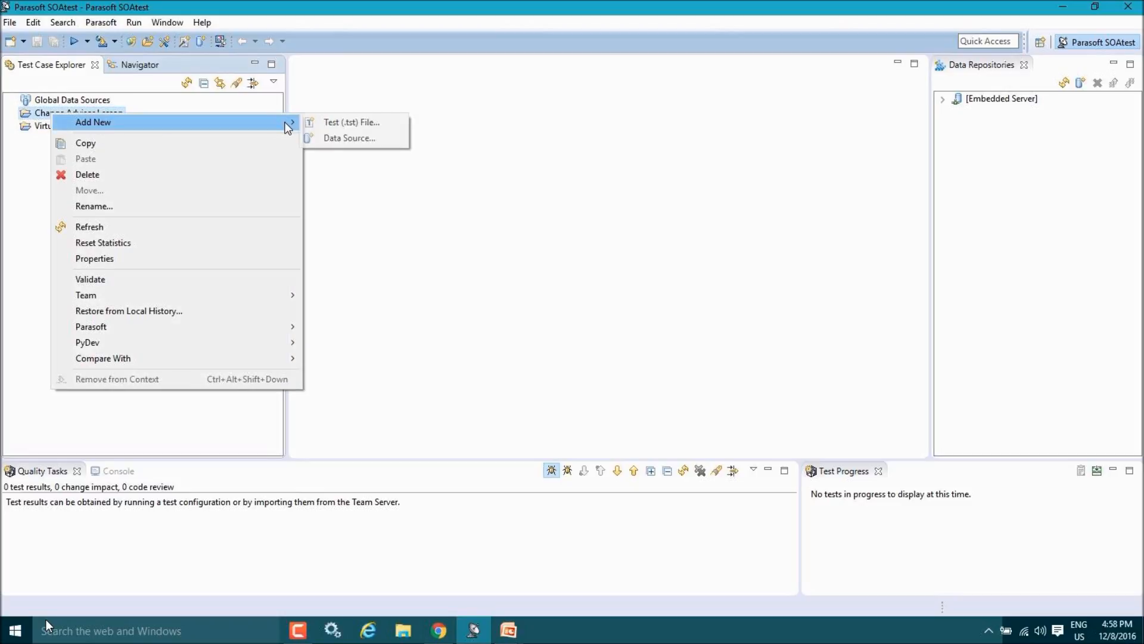
click(329, 123)
click(434, 355)
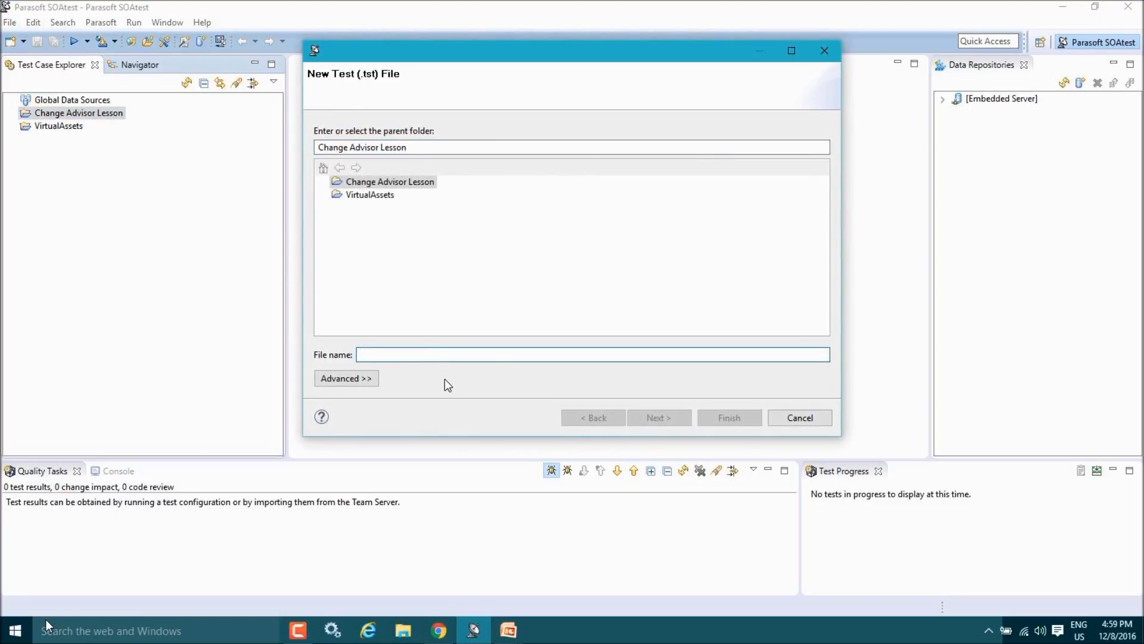
text(Chnage)
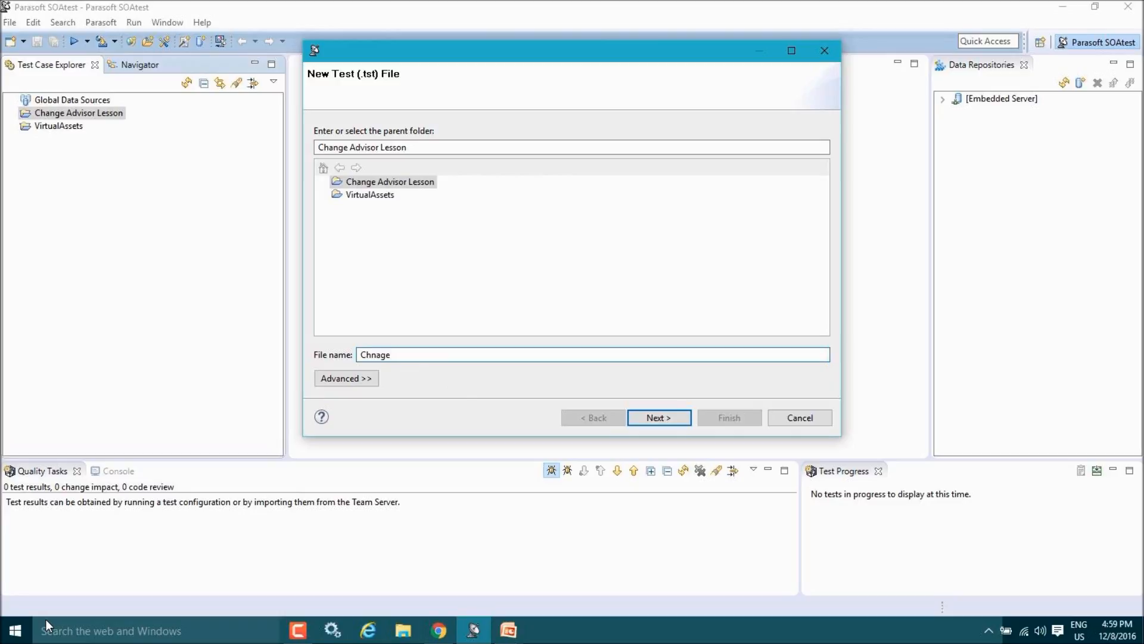
key(BackSpace)
key(BackSpace)
key(BackSpace)
text(ange Advisor Lesson)
click(678, 420)
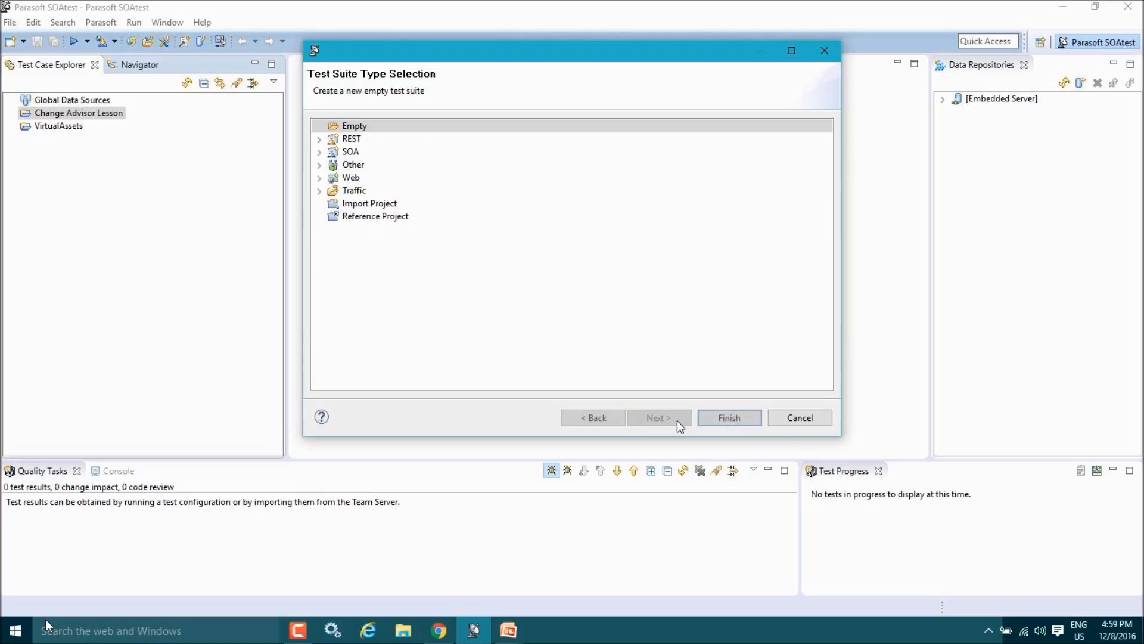
Choose SOA > WSDL as the test suite type and continue to the WSDL settings
click(320, 152)
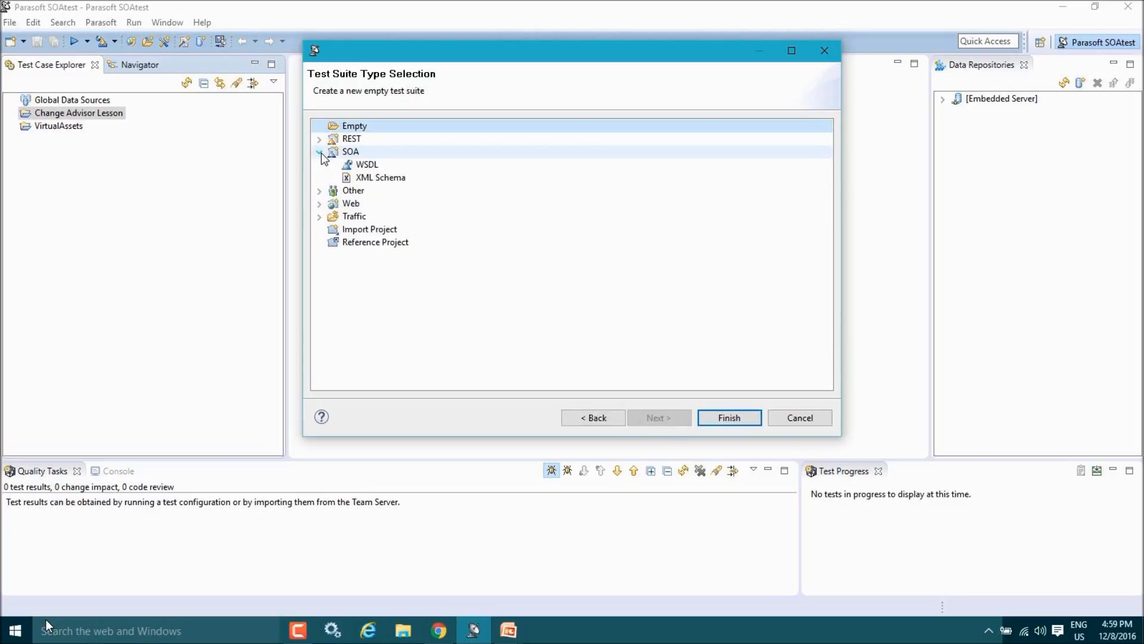
click(370, 168)
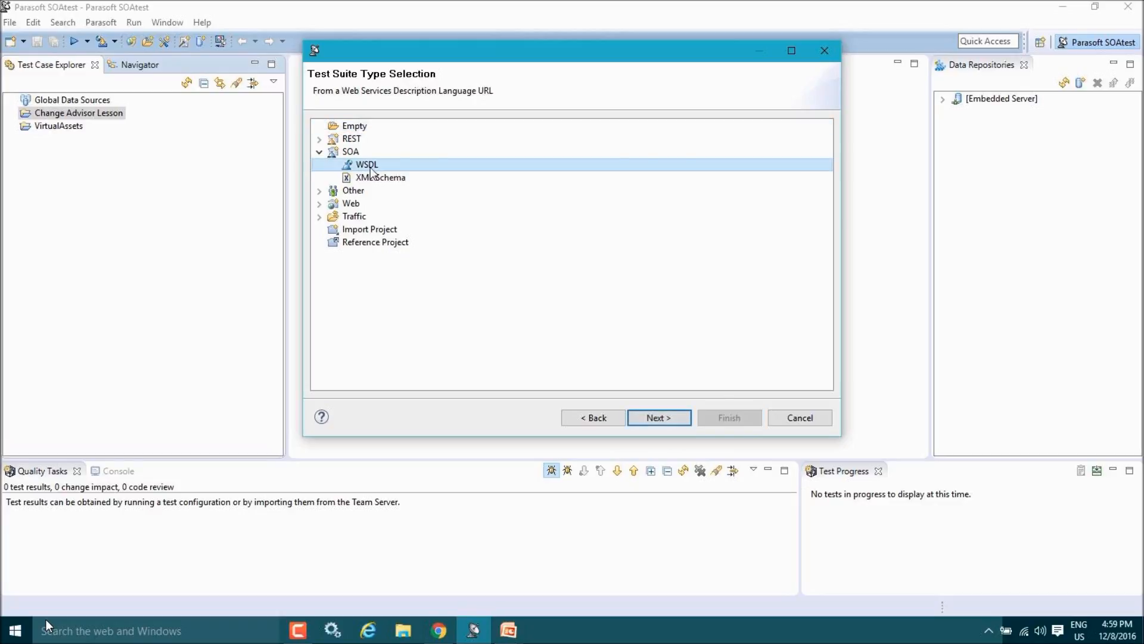
click(663, 416)
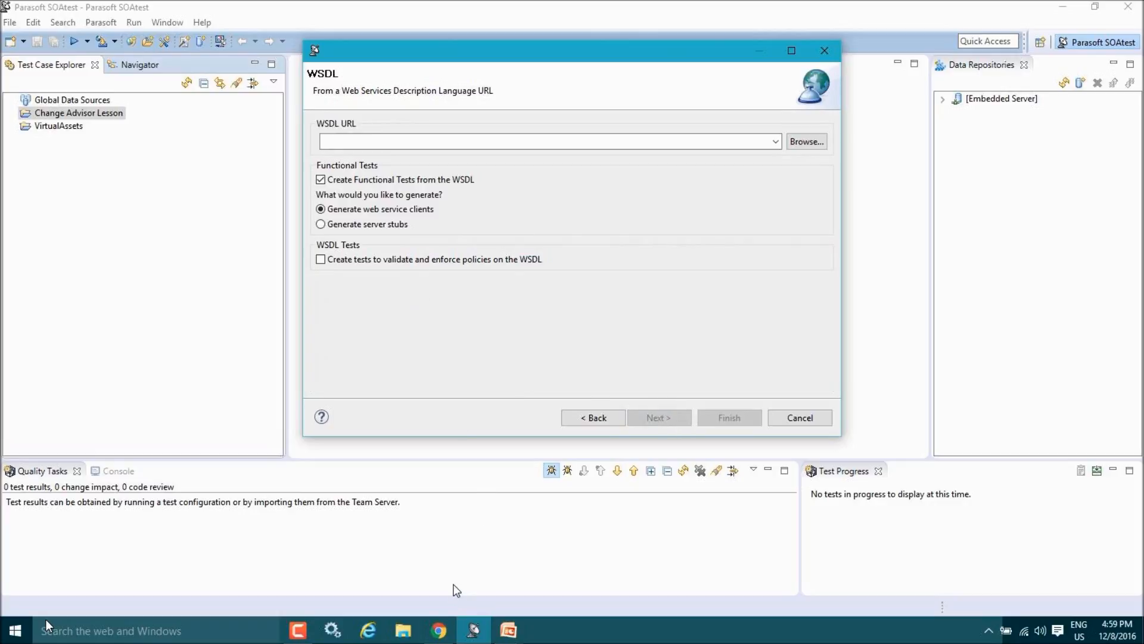
Switch to Chrome, open the first Bookstore service's WSDL link in a new tab and copy its URL
mouse_move(439, 630)
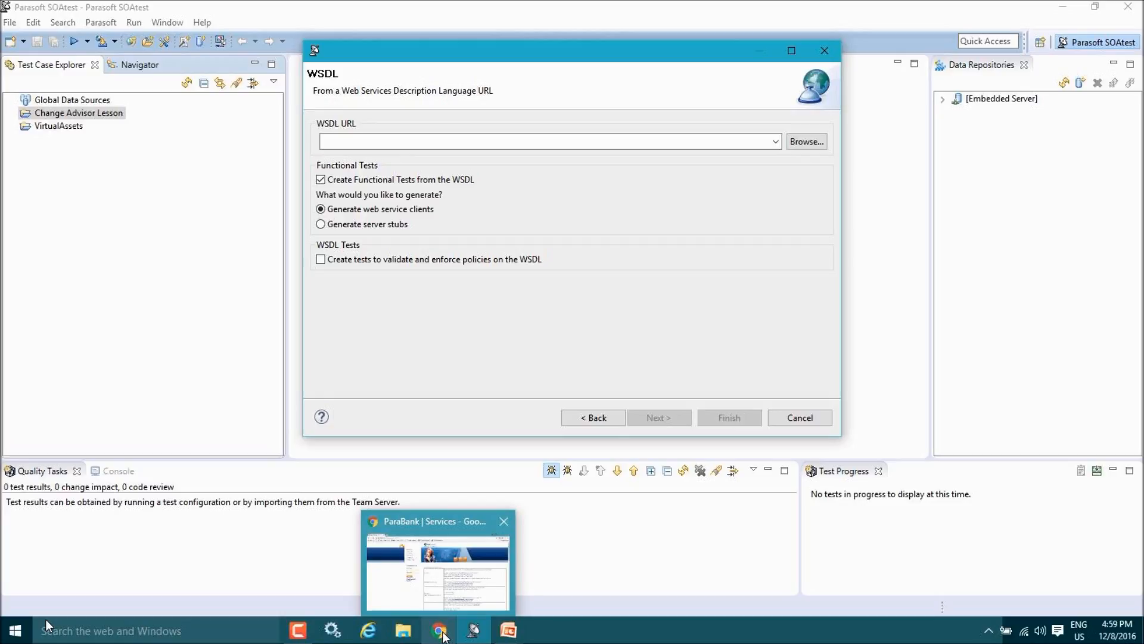
click(451, 604)
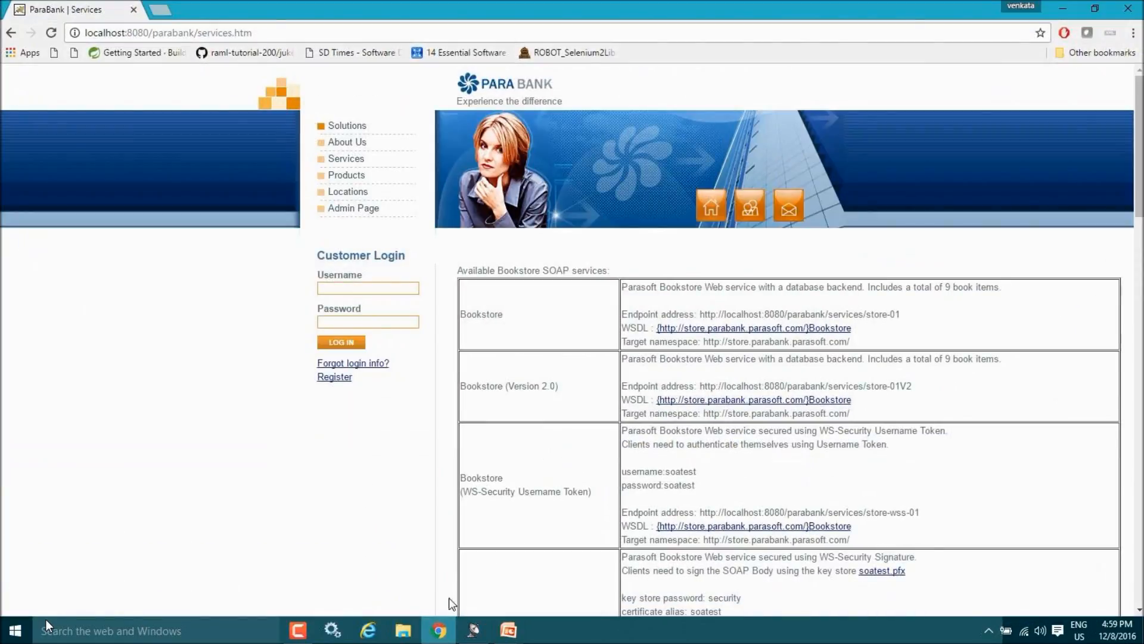
right_click(780, 334)
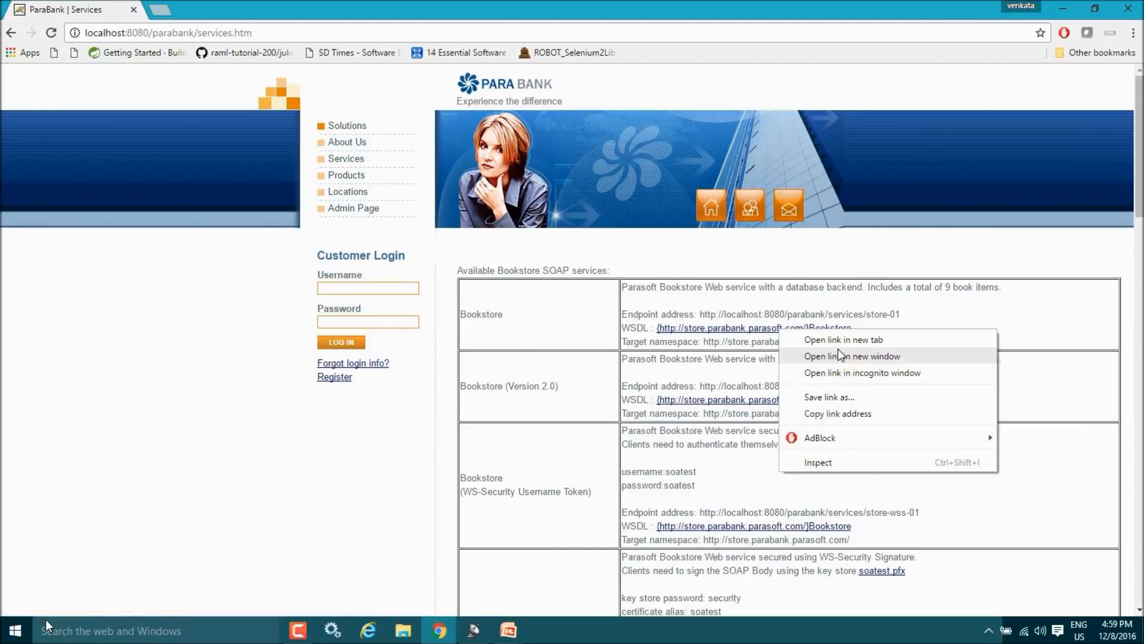
click(843, 338)
click(202, 12)
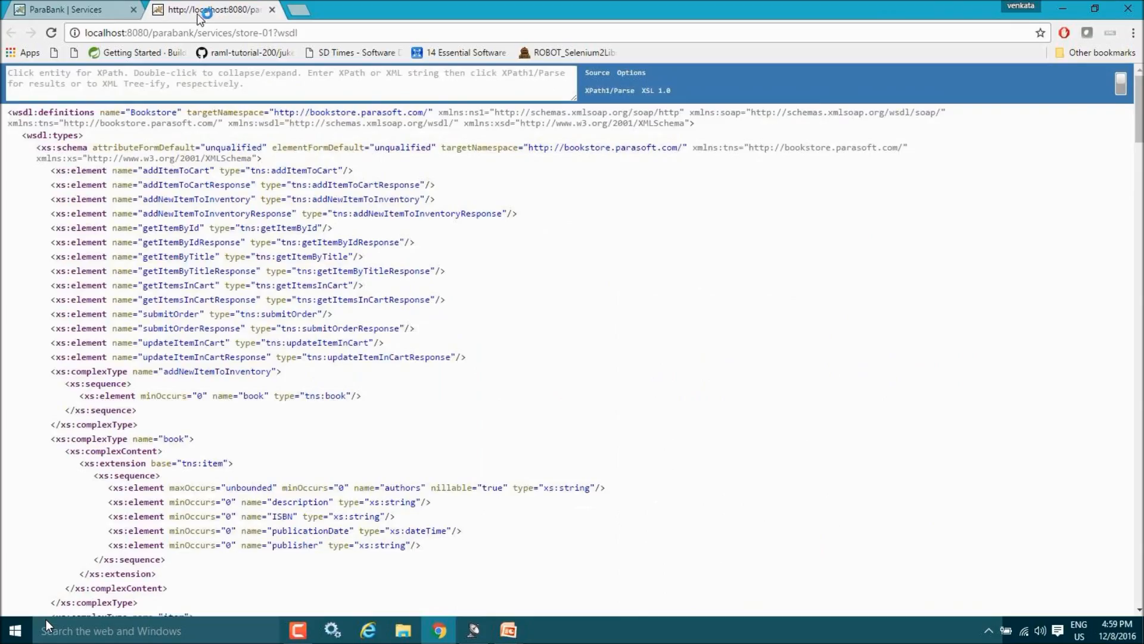
click(324, 30)
key(ctrl+c)
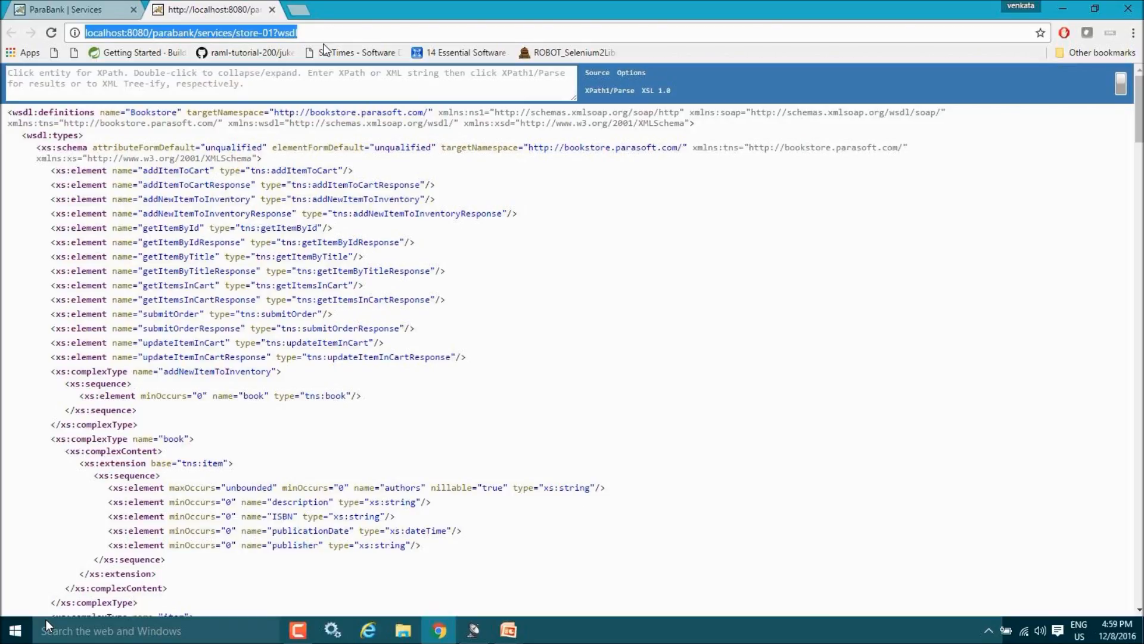
click(1057, 13)
click(434, 143)
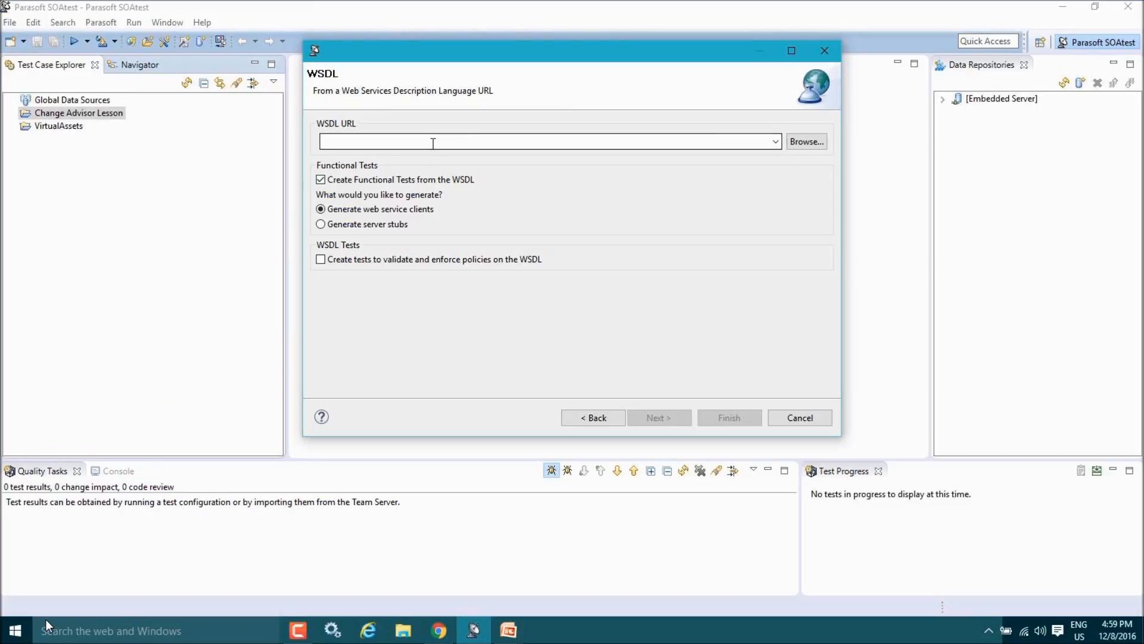
key(ctrl+v)
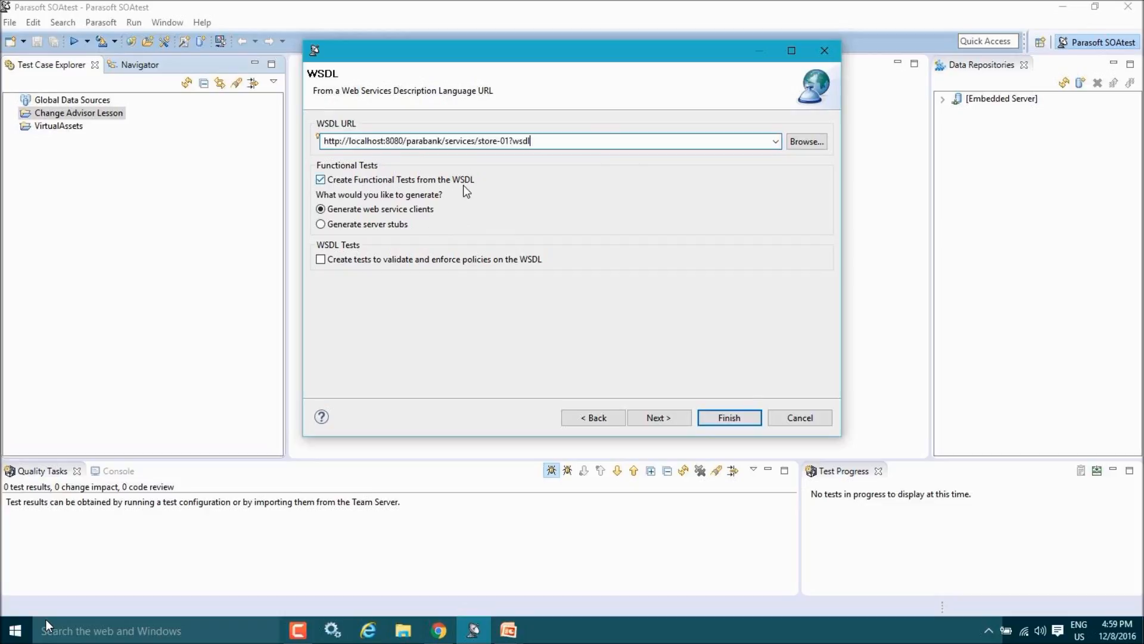
click(728, 418)
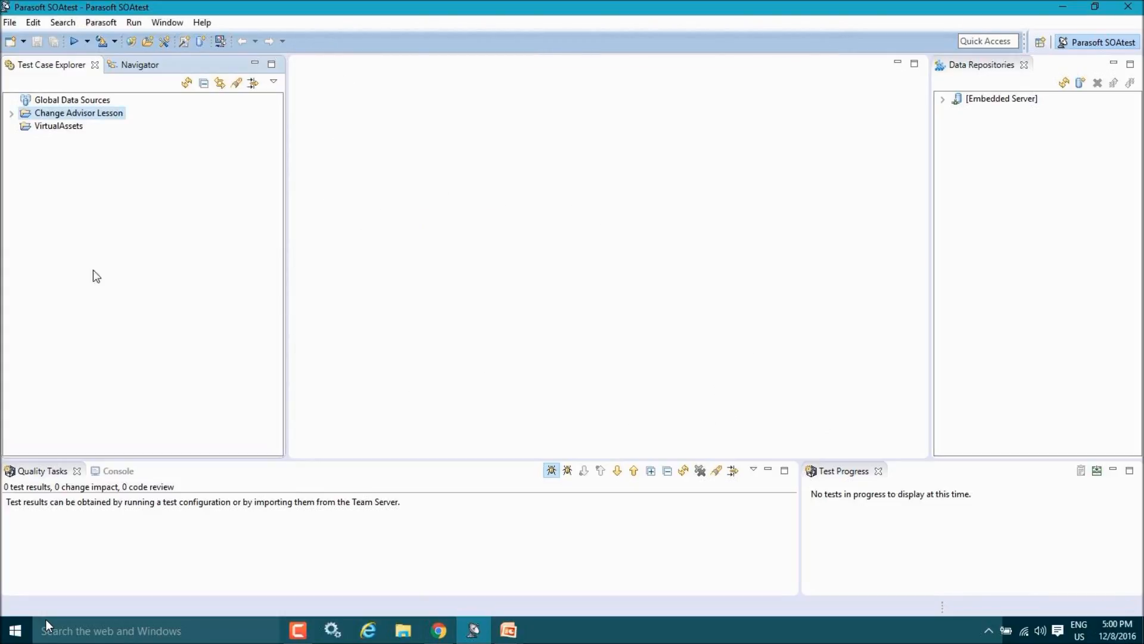
Expand the Change Advisor Lesson project down to the CartServicePort suite and open Test 2: addNewItemToInventory
click(12, 113)
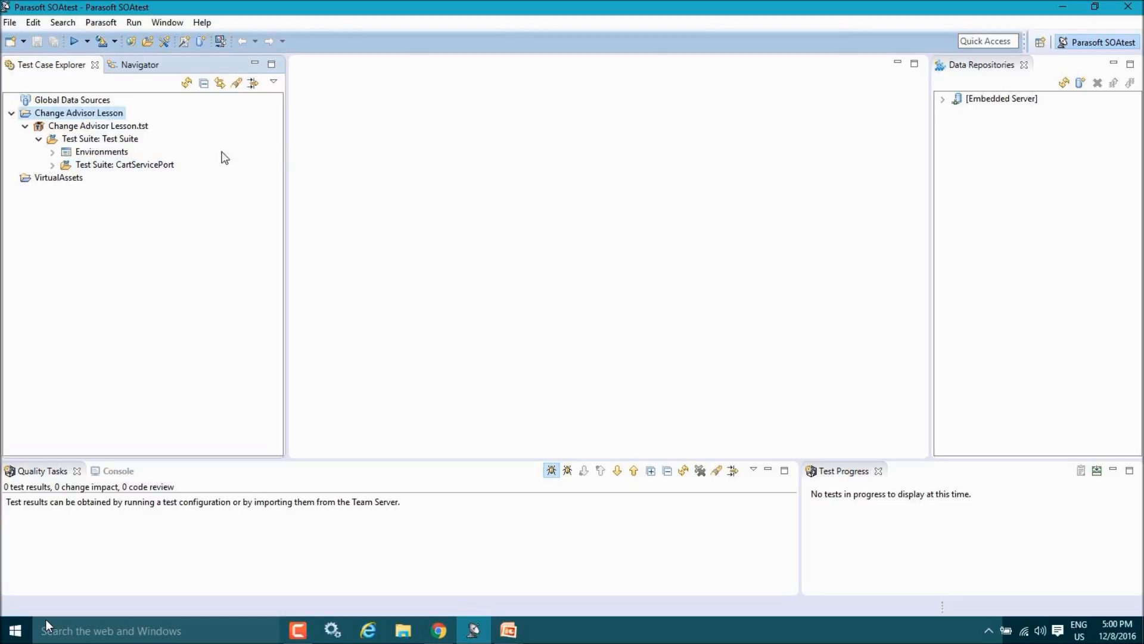
click(53, 165)
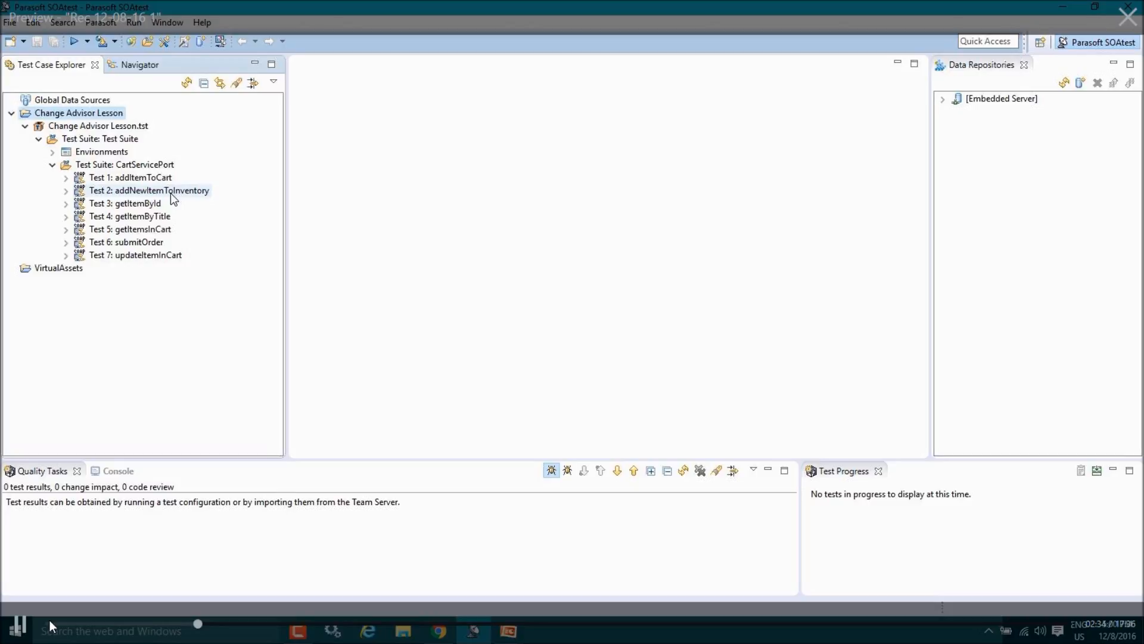
click(66, 190)
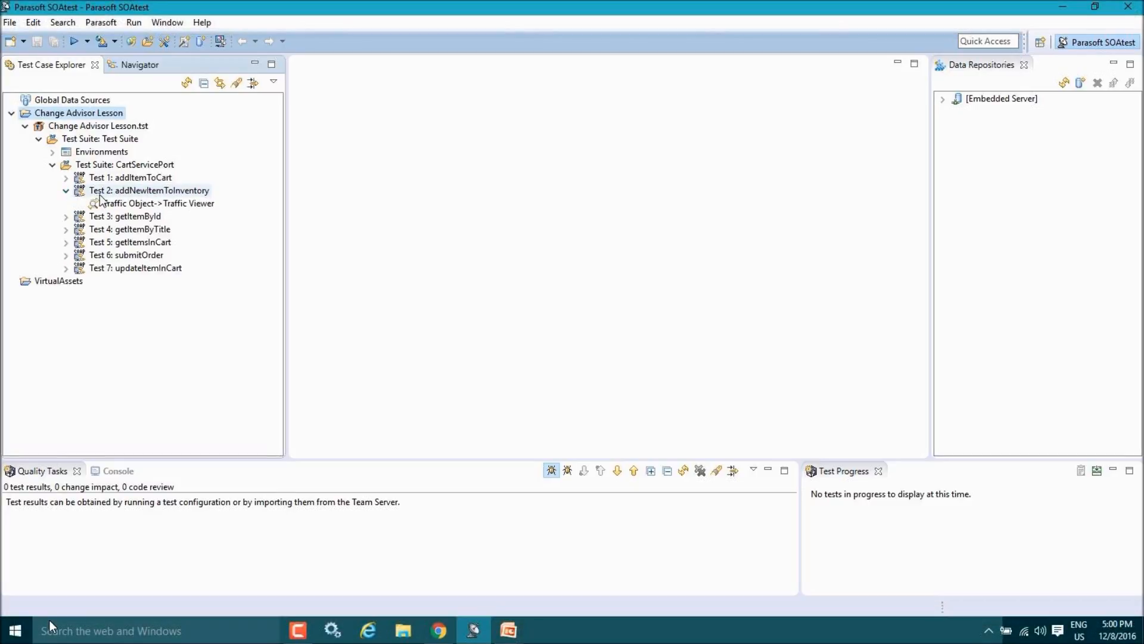
click(156, 190)
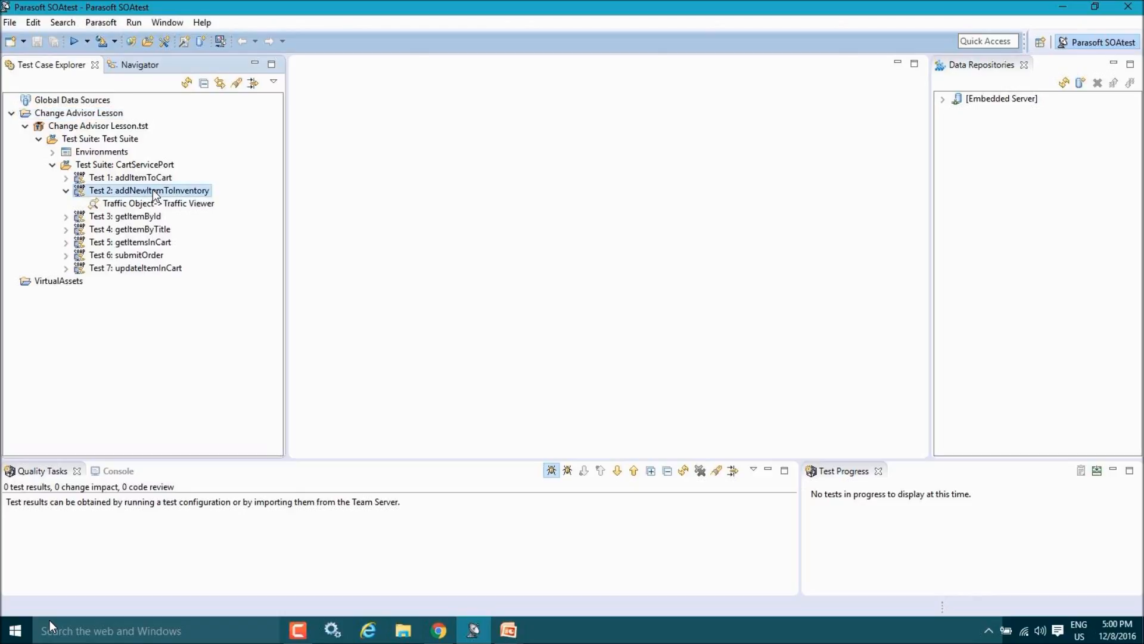
double_click(156, 190)
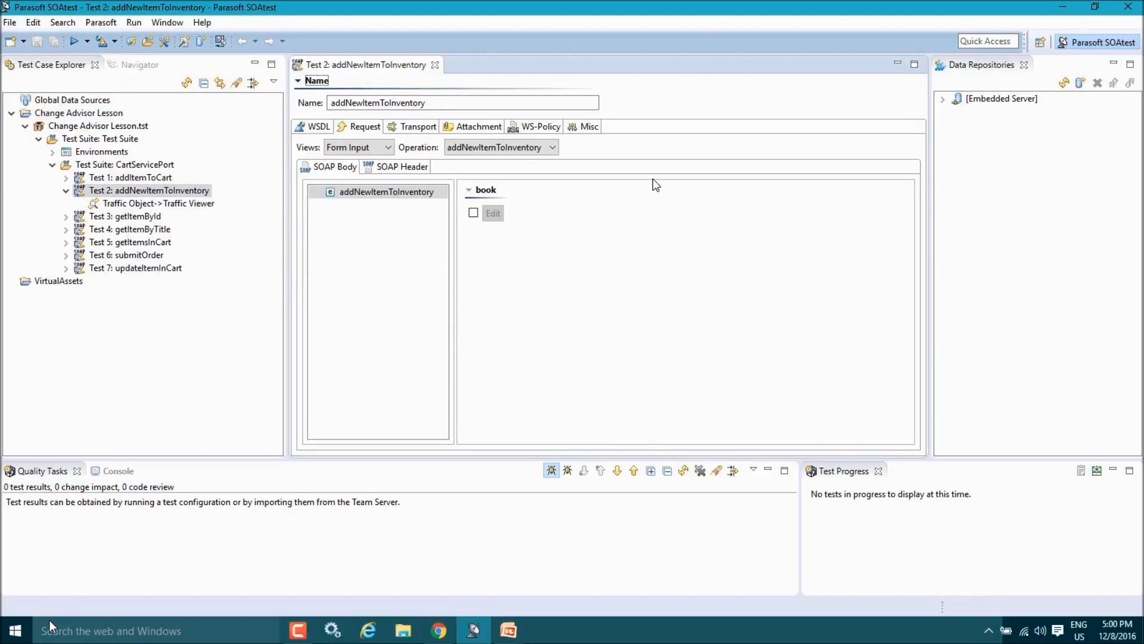
Include the book element in the addNewItemToInventory request body and set its id to 10
click(473, 213)
click(365, 206)
drag(605, 211, 453, 212)
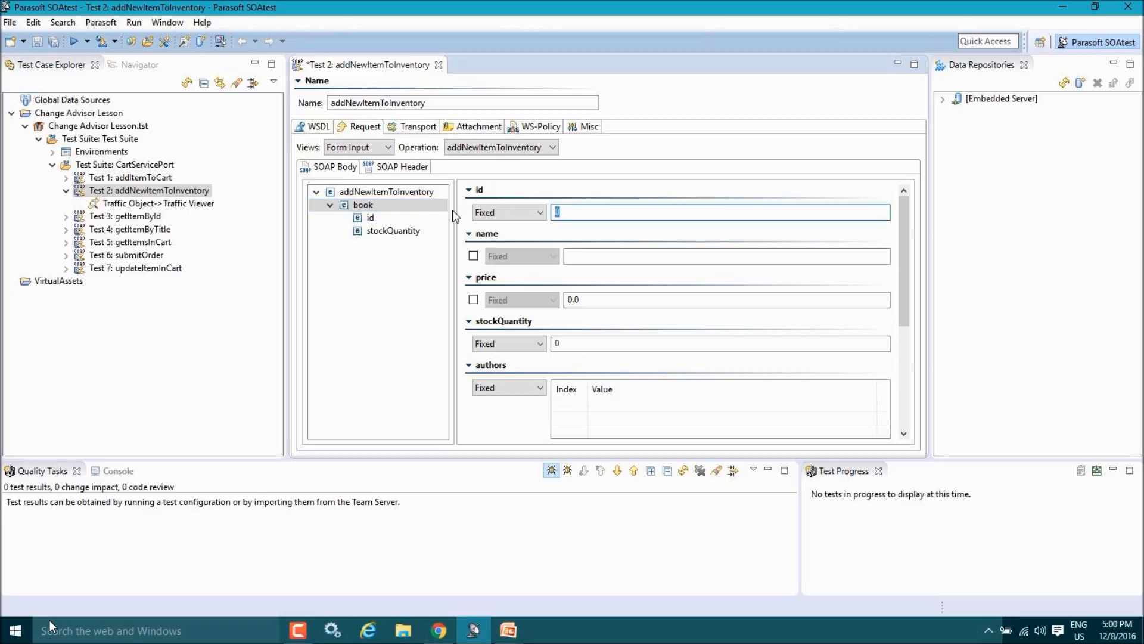
text(10)
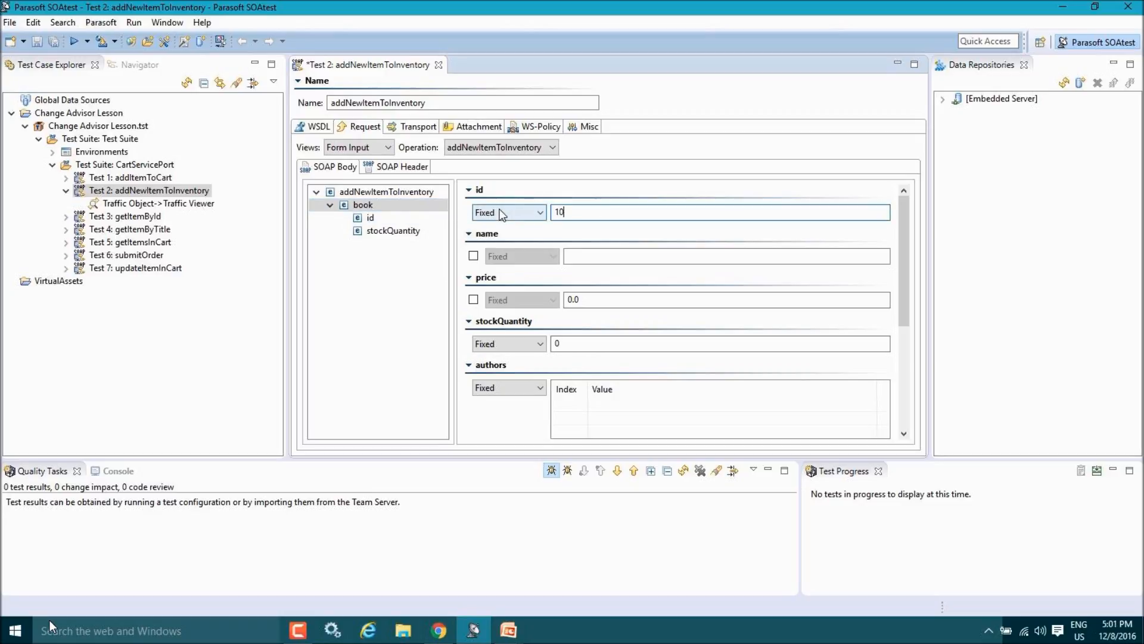
Include the book's price element in the request and set it to the fixed value 9.99
click(585, 299)
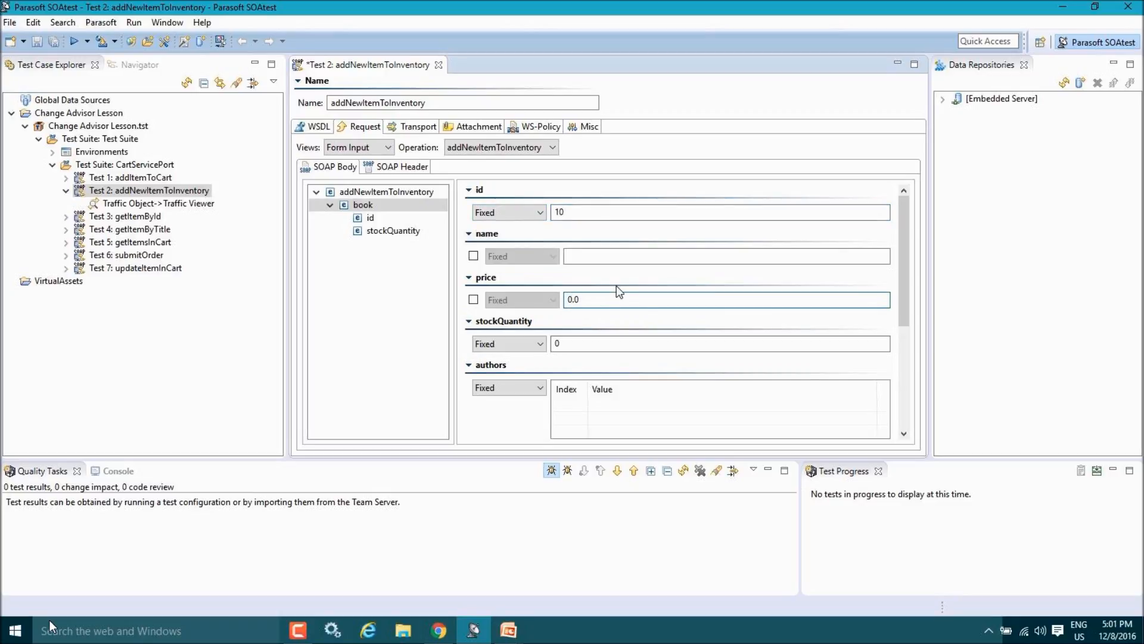
click(475, 301)
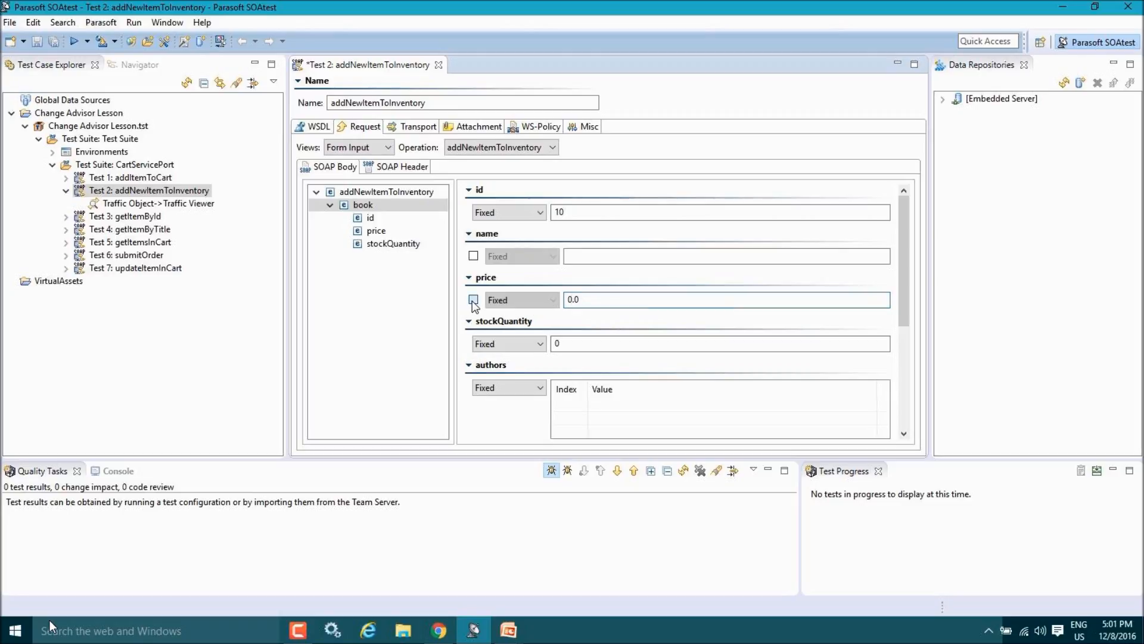
click(573, 301)
key(BackSpace)
text(9)
key(Right)
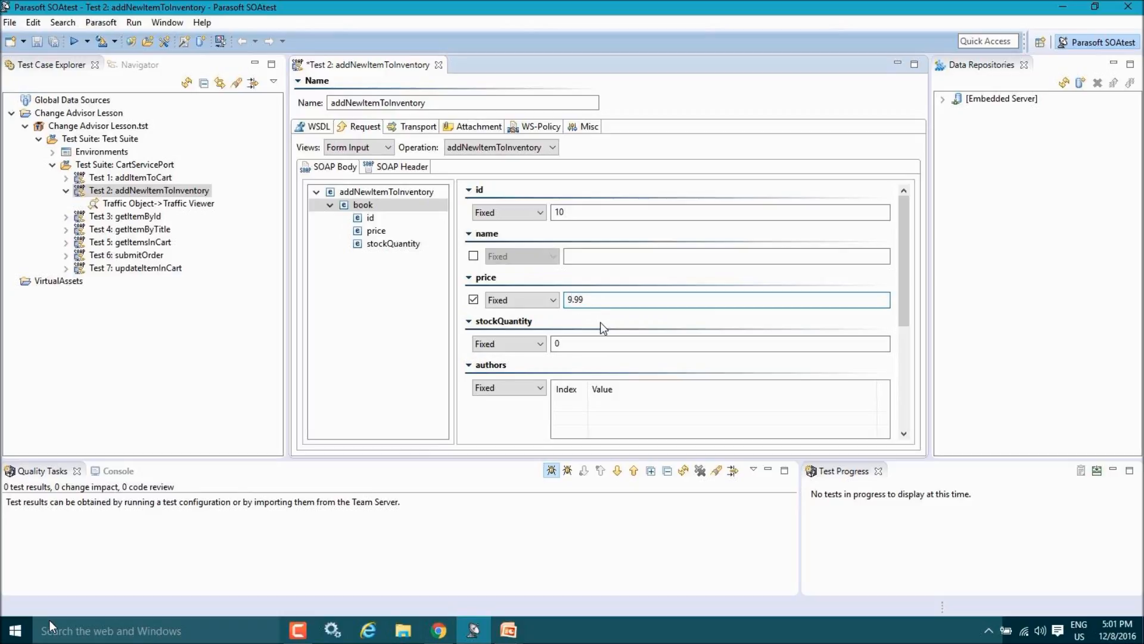
Set the book's stockQuantity to 5, then save and close the addNewItemToInventory test
double_click(566, 342)
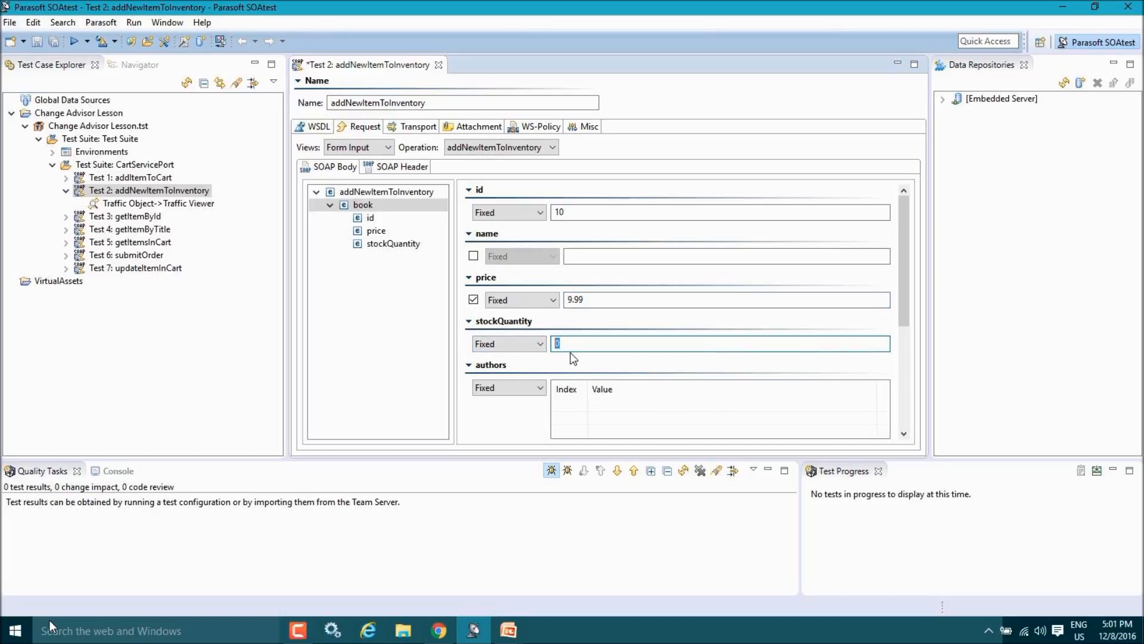
key(BackSpace)
text(5)
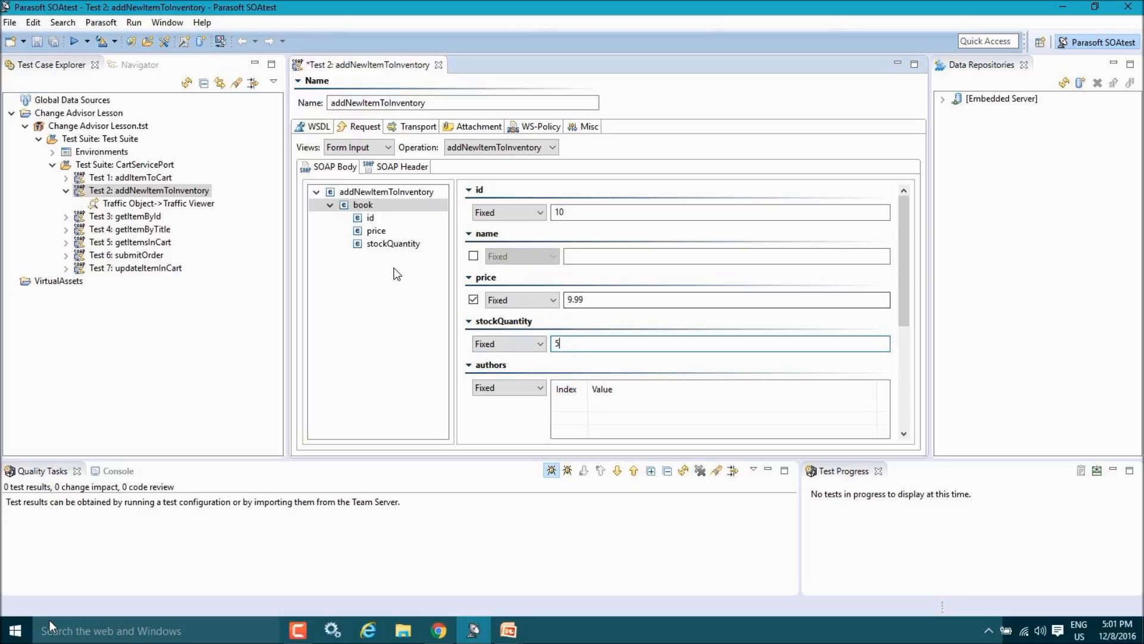
click(53, 42)
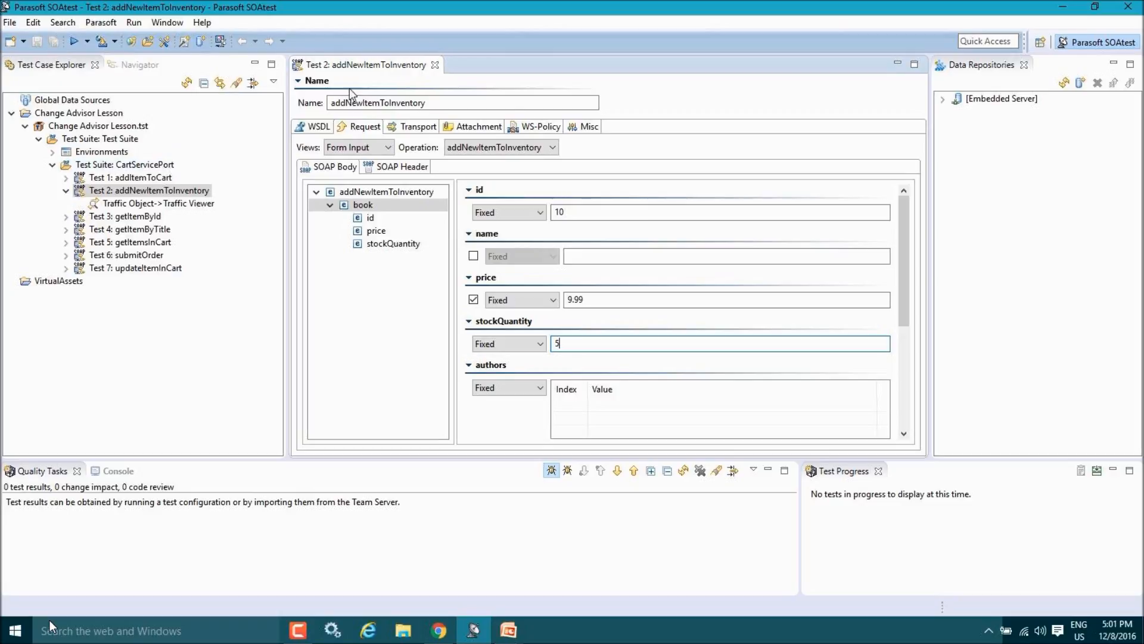
click(434, 64)
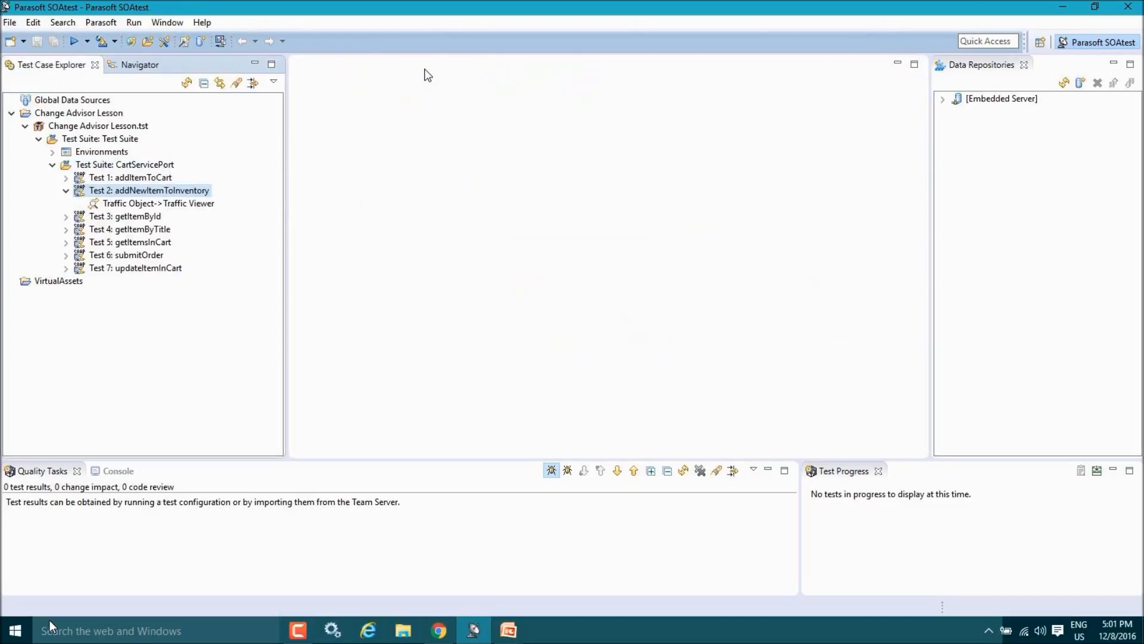
Add an XML Assertor output to the response SOAP Envelope of Test 2: addNewItemToInventory
right_click(121, 197)
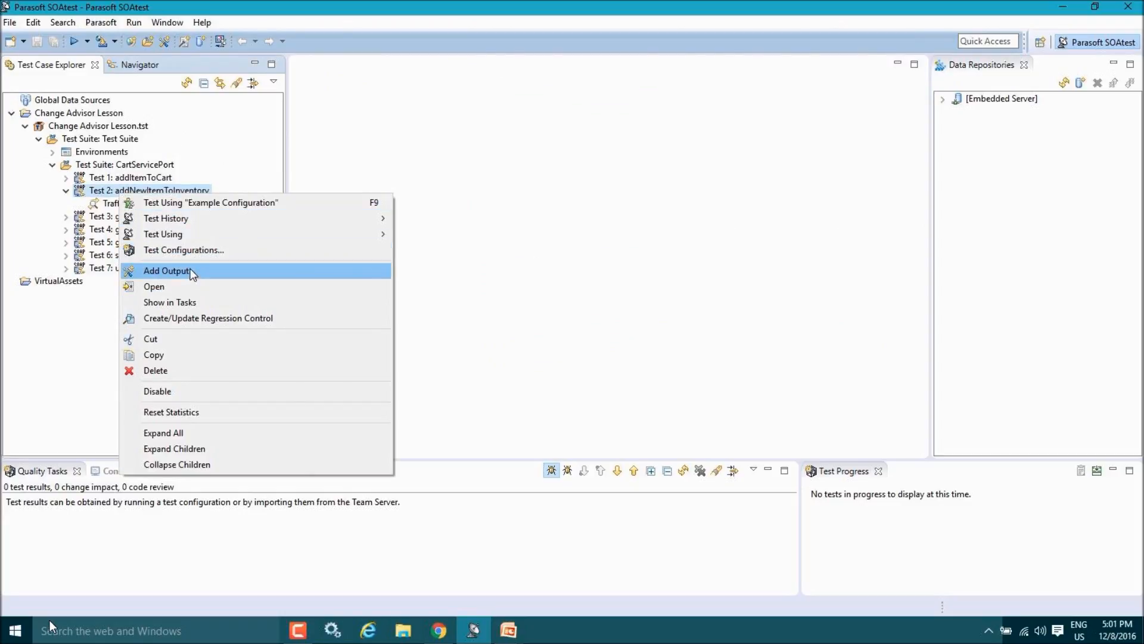
click(167, 271)
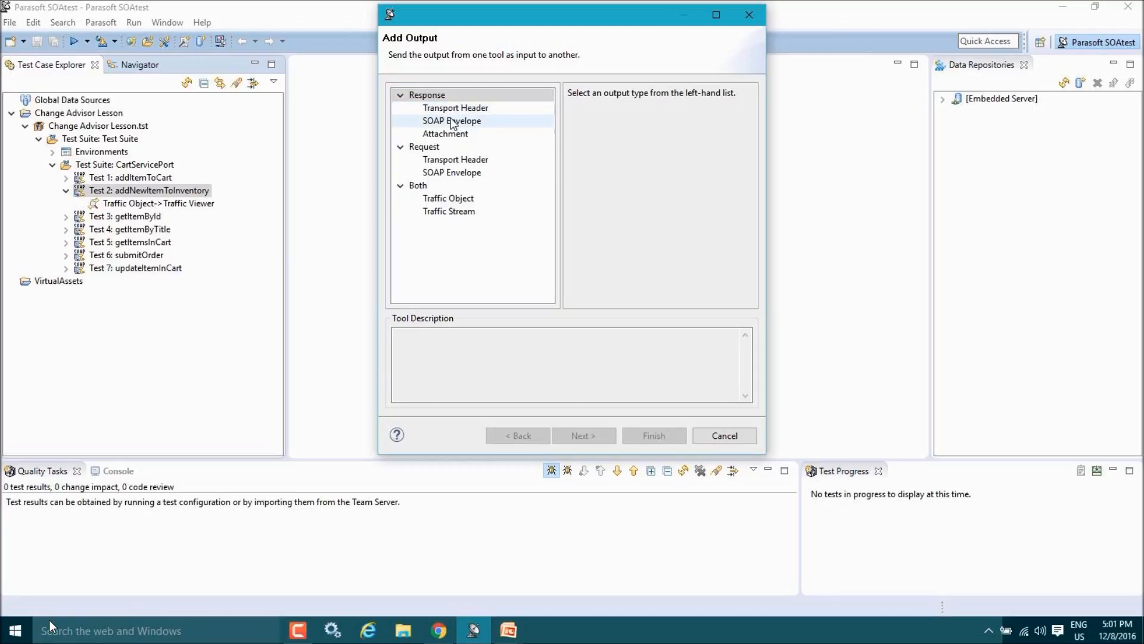
click(452, 120)
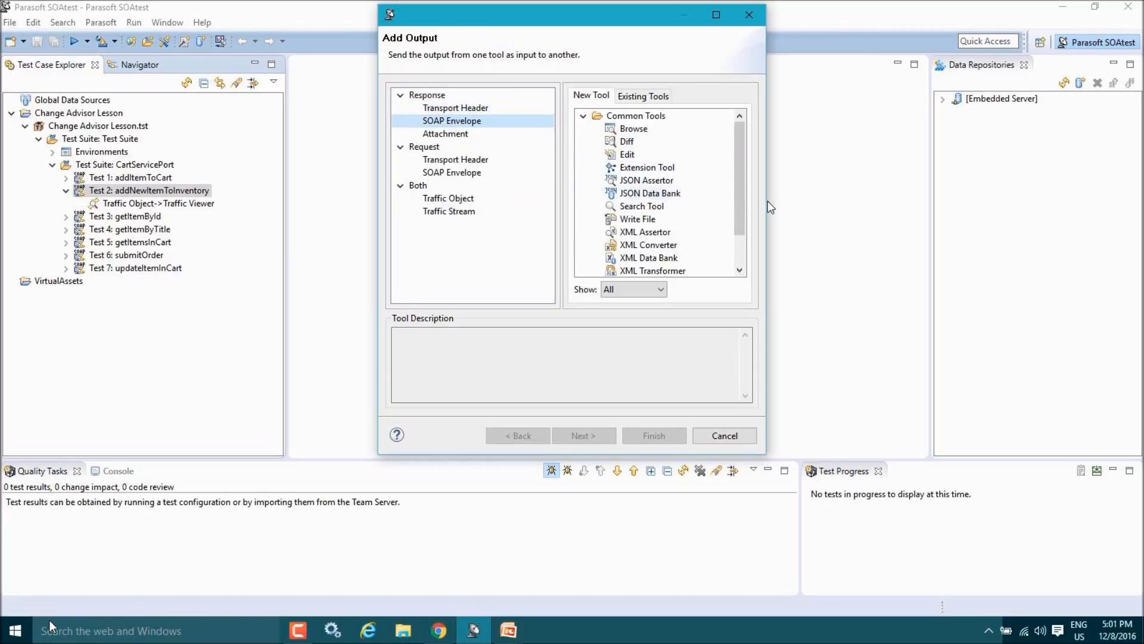
drag(740, 174, 739, 210)
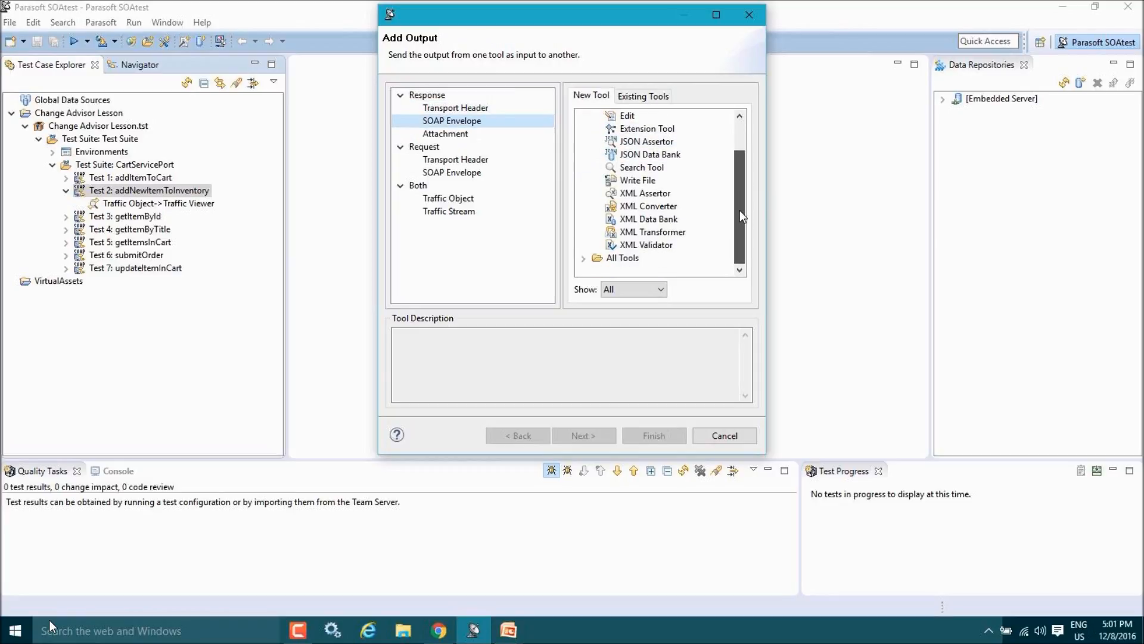
click(643, 191)
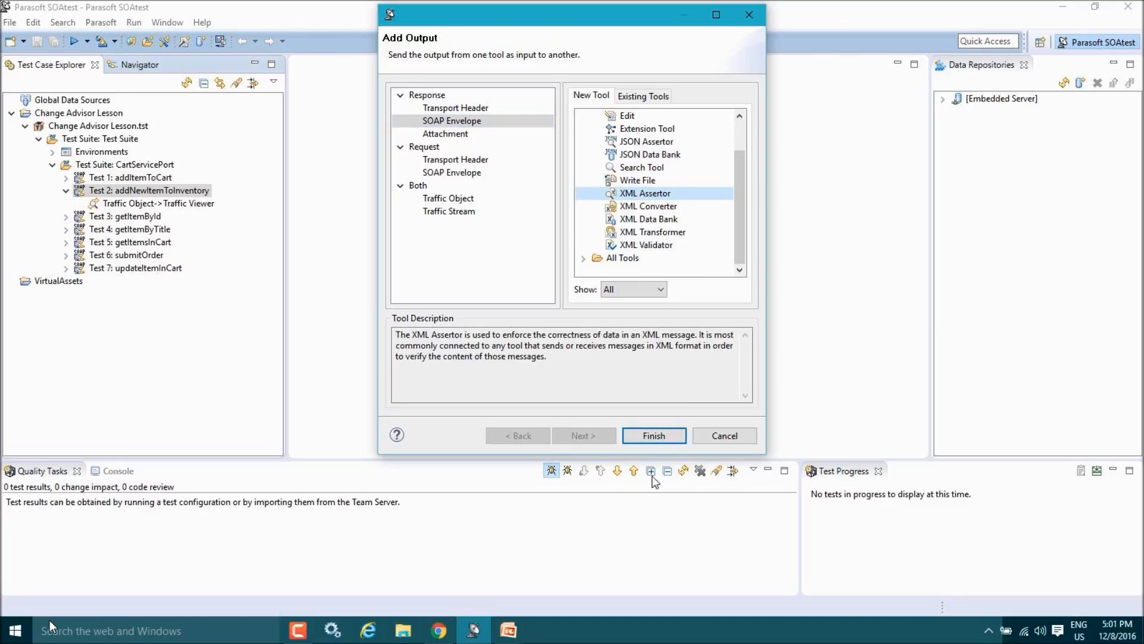
click(653, 435)
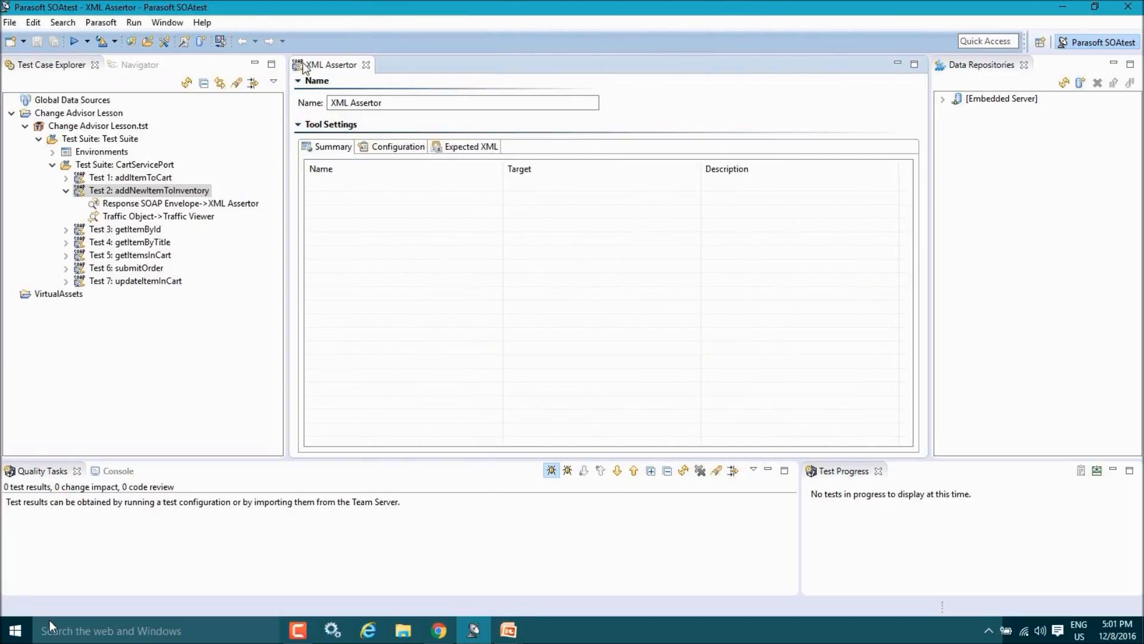
Add an Occurrence Assertion to the XML Assertor for the price element under book in addNewItemToInventoryResponse
click(398, 149)
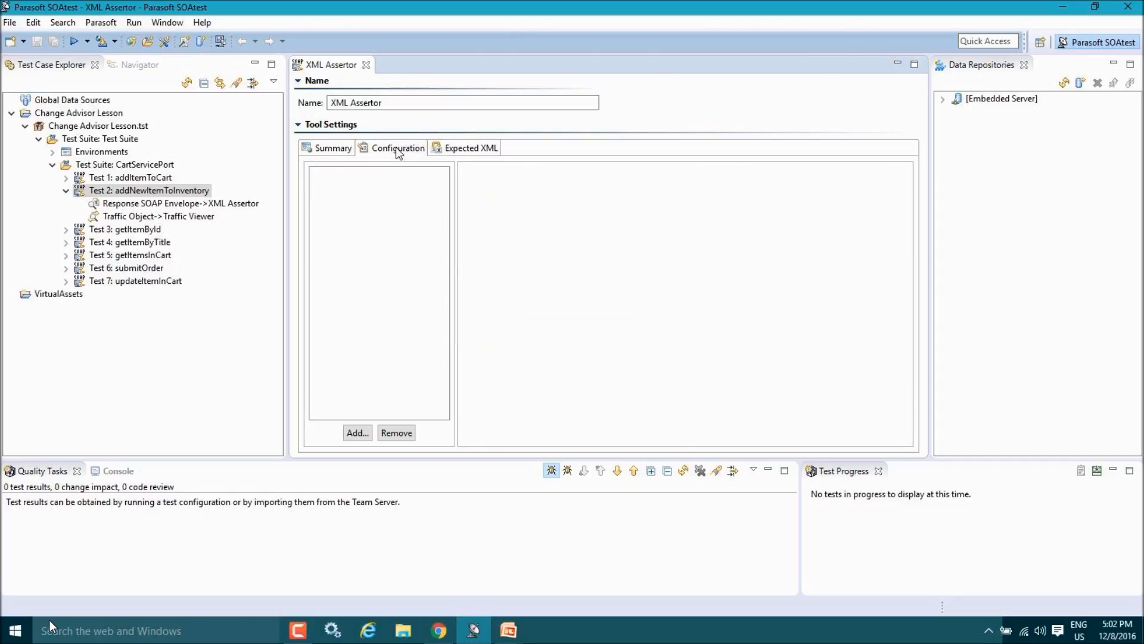
click(349, 434)
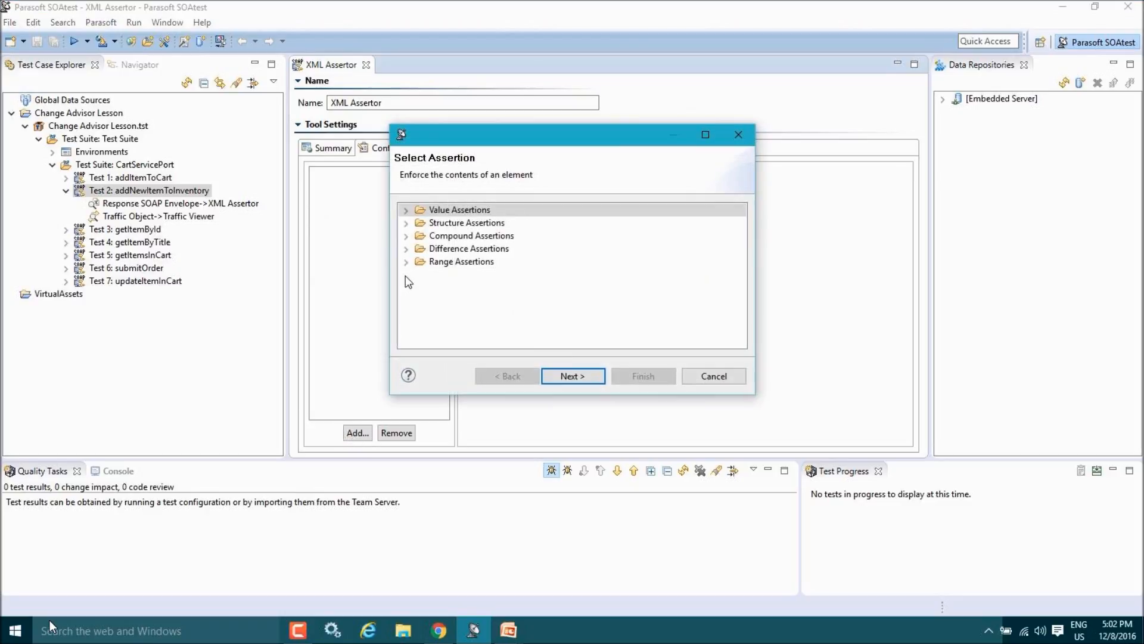
click(408, 223)
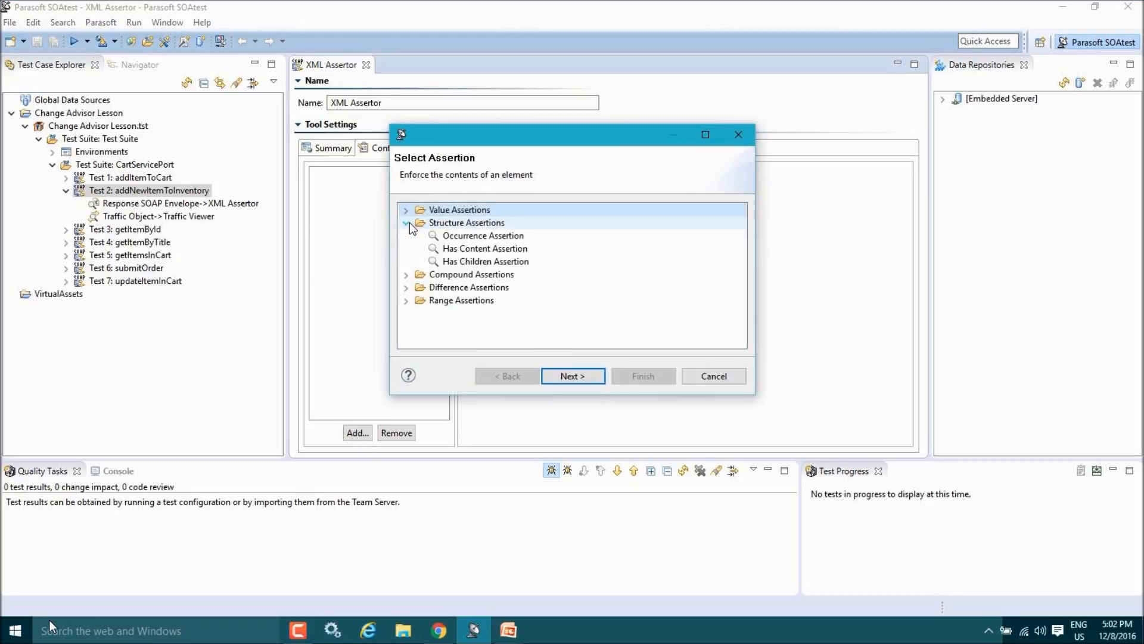
click(484, 235)
click(599, 379)
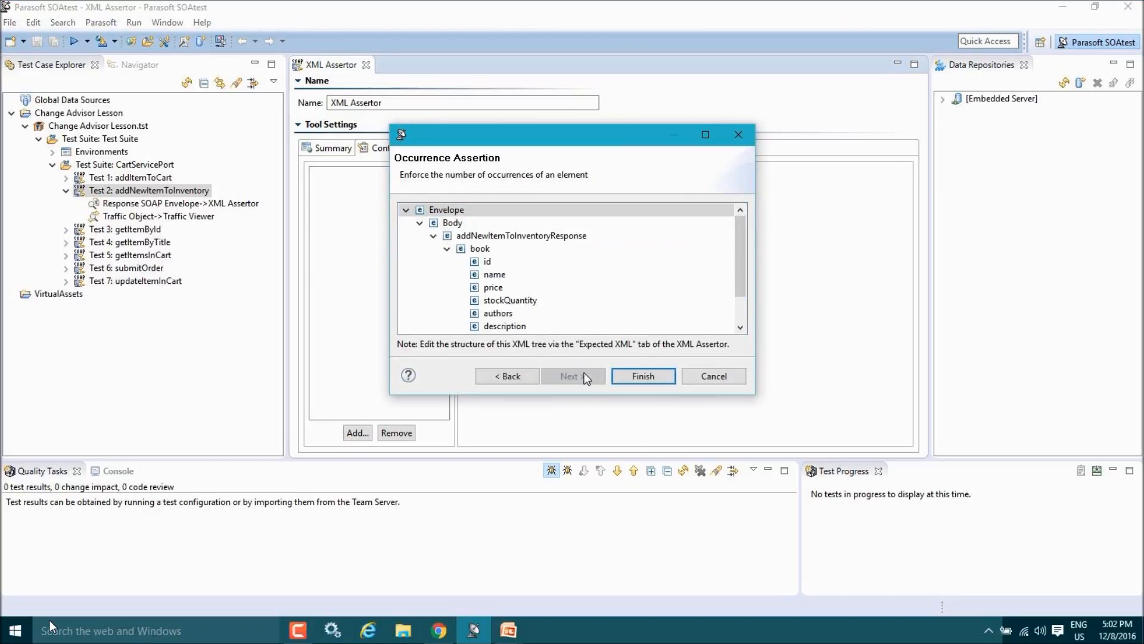
click(494, 289)
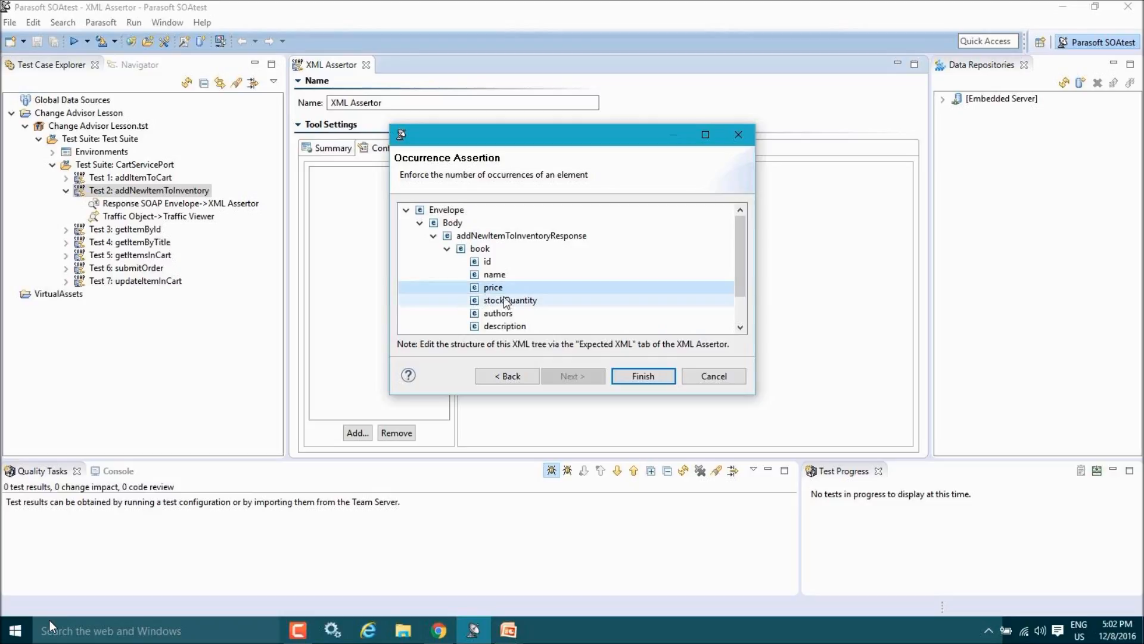
click(655, 376)
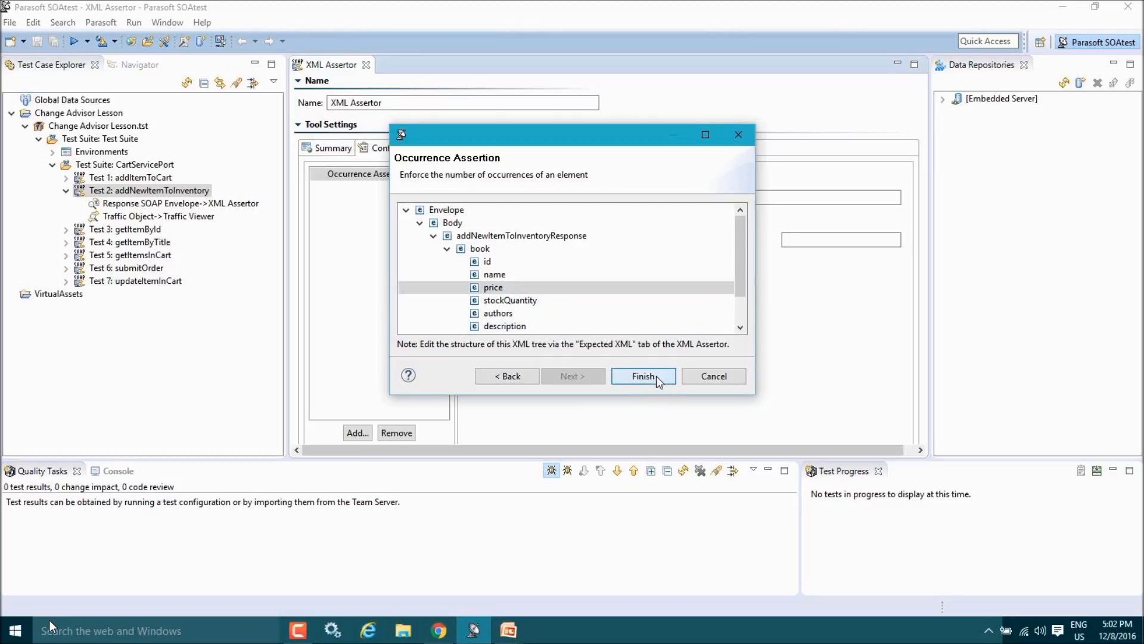
Set the Occurrence Assertion's fixed expected value to 1, then save and close the XML Assertor
click(797, 241)
text(1)
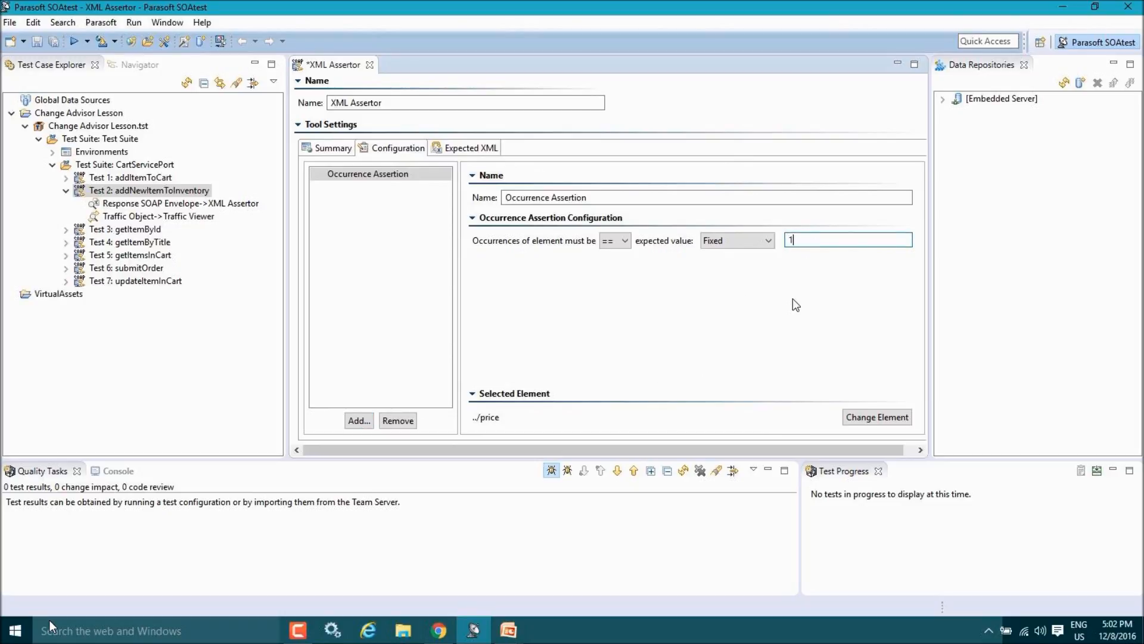
key(Tab)
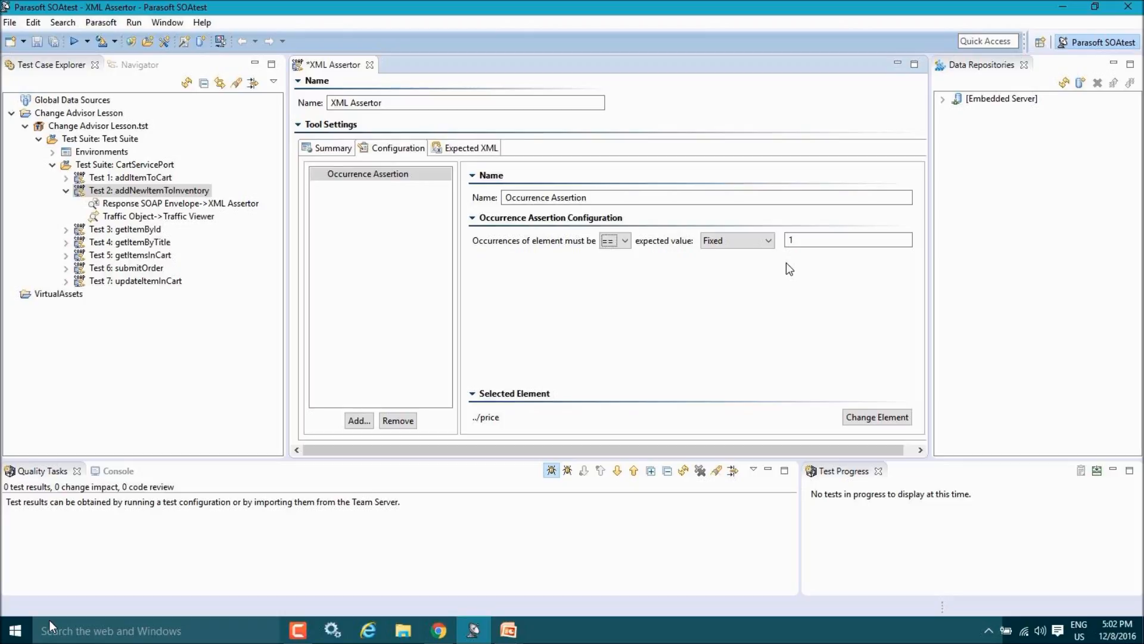
click(37, 38)
click(366, 64)
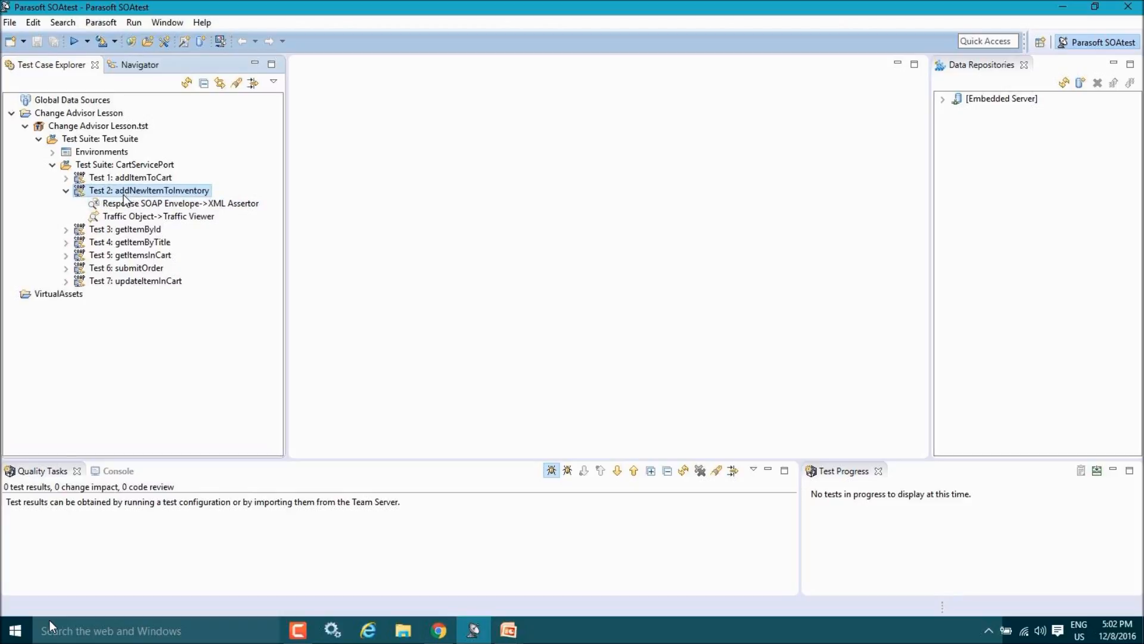
Run the addNewItemToInventory test and examine the price element of its response in the Traffic Viewer
click(74, 42)
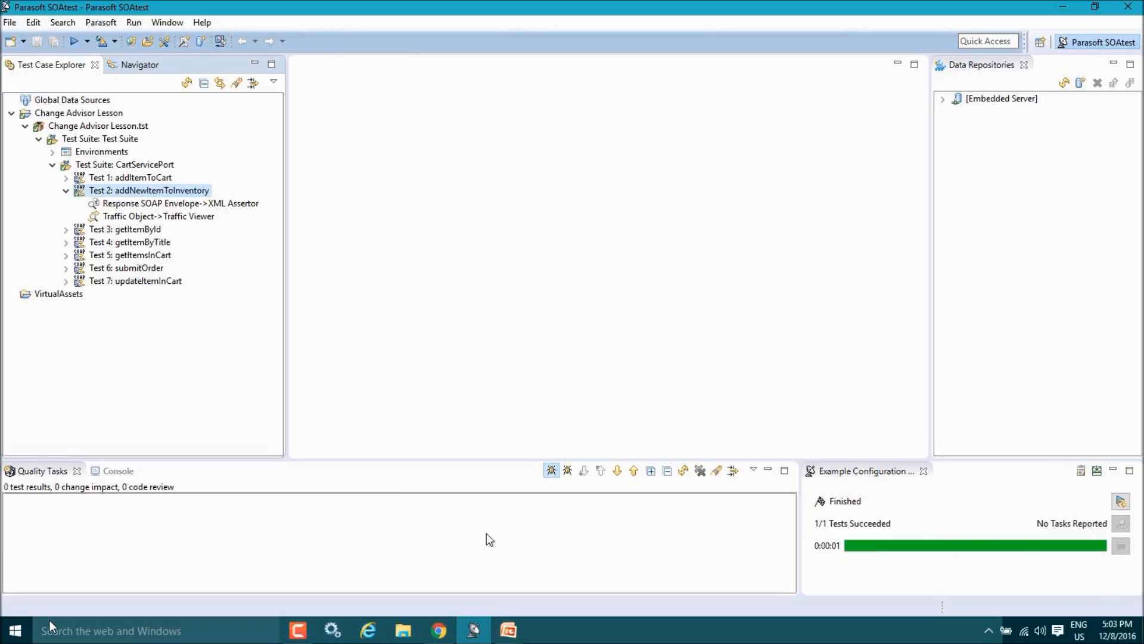
double_click(163, 216)
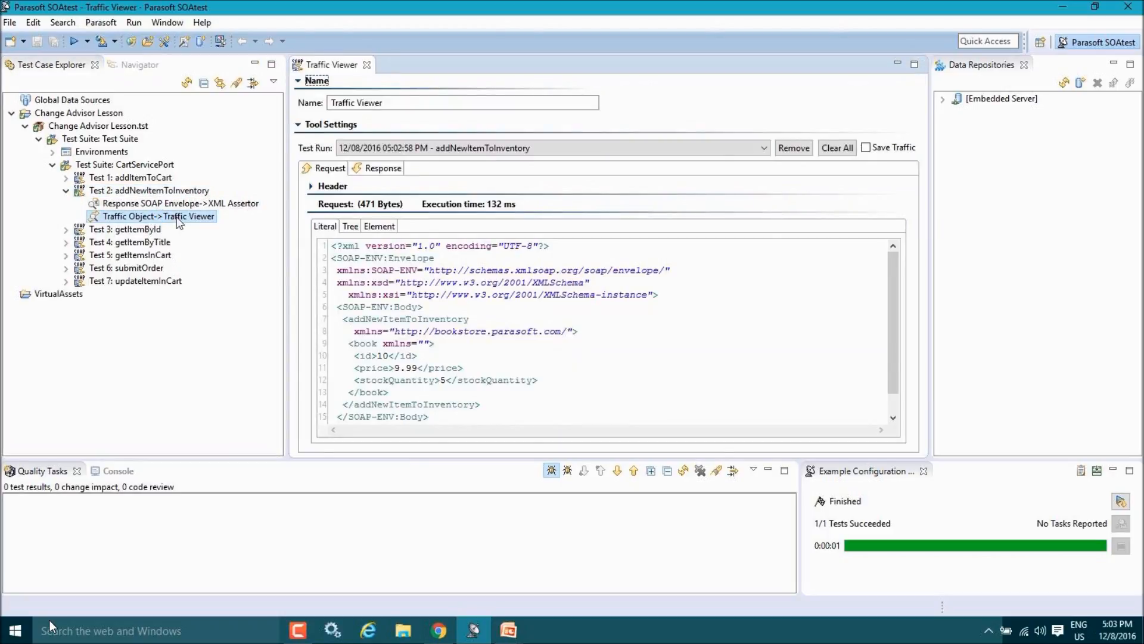
click(392, 173)
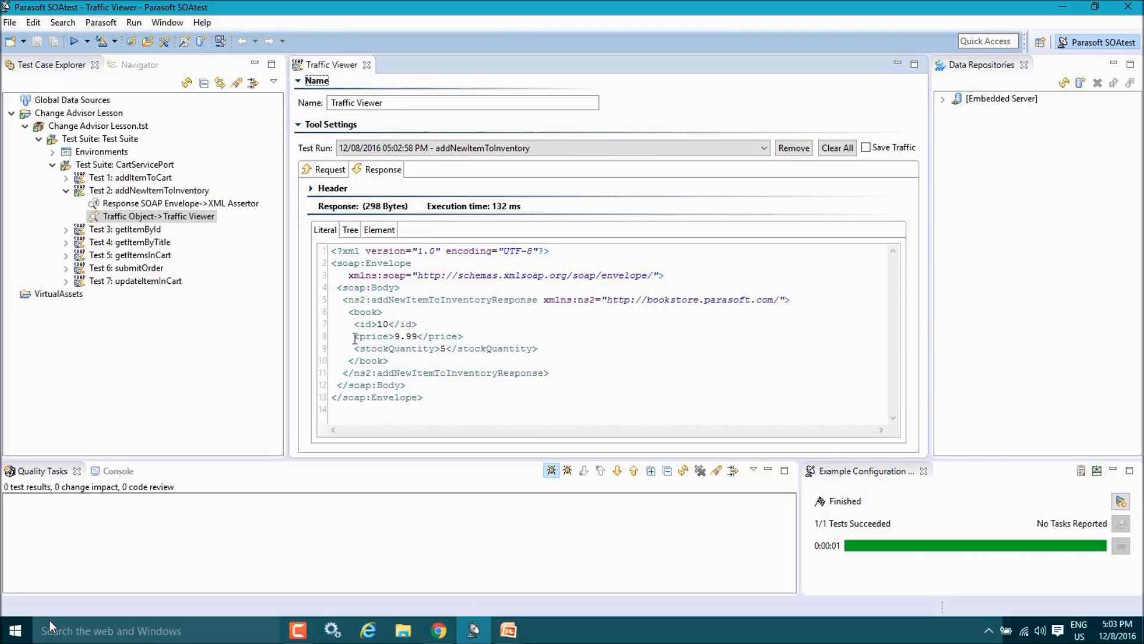
drag(354, 338, 471, 338)
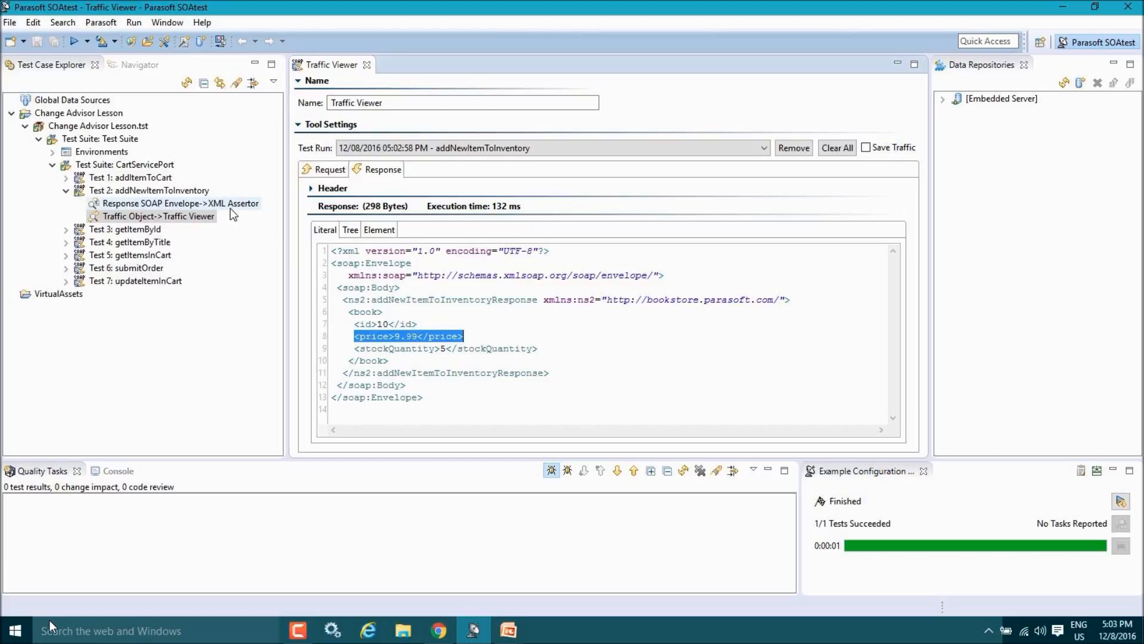
click(366, 64)
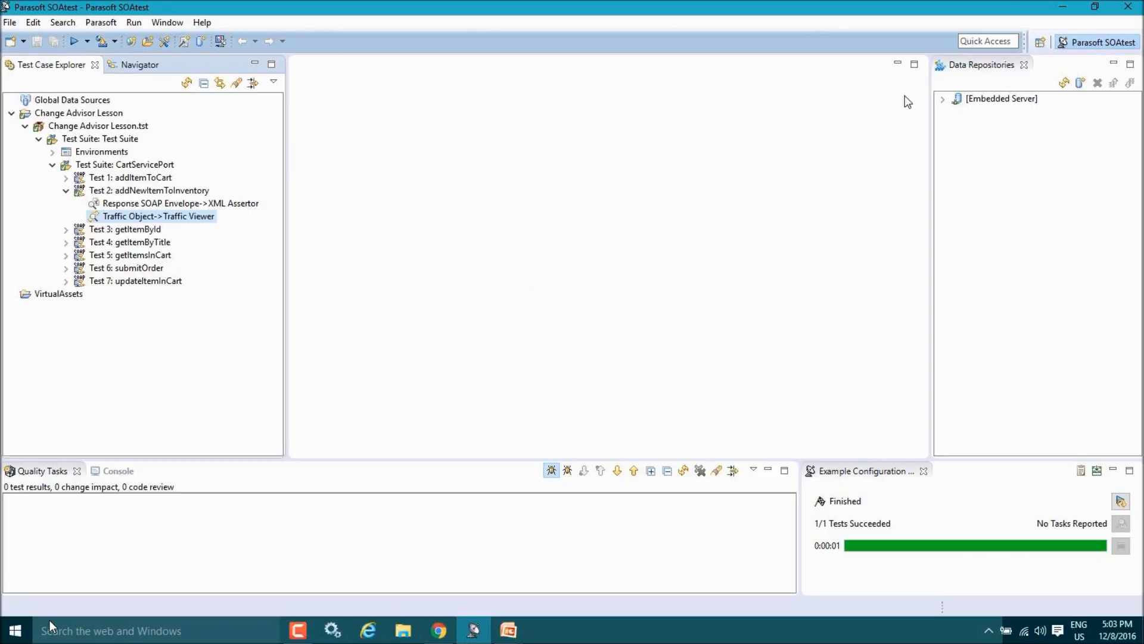
Open the Parasoft Change Advisor perspective
click(1040, 44)
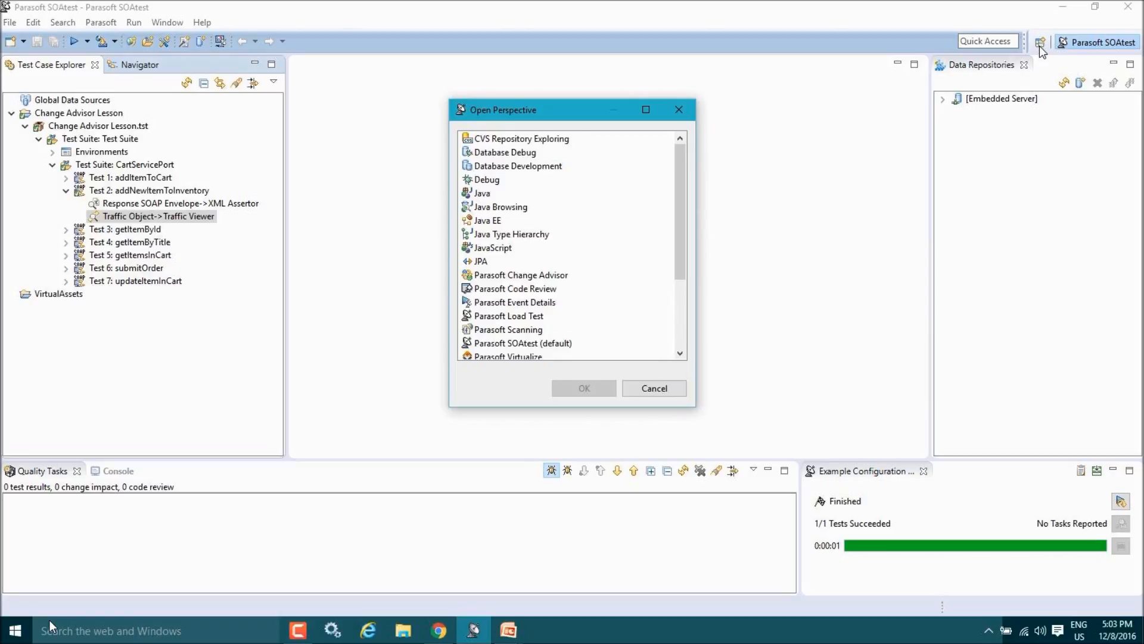
click(495, 276)
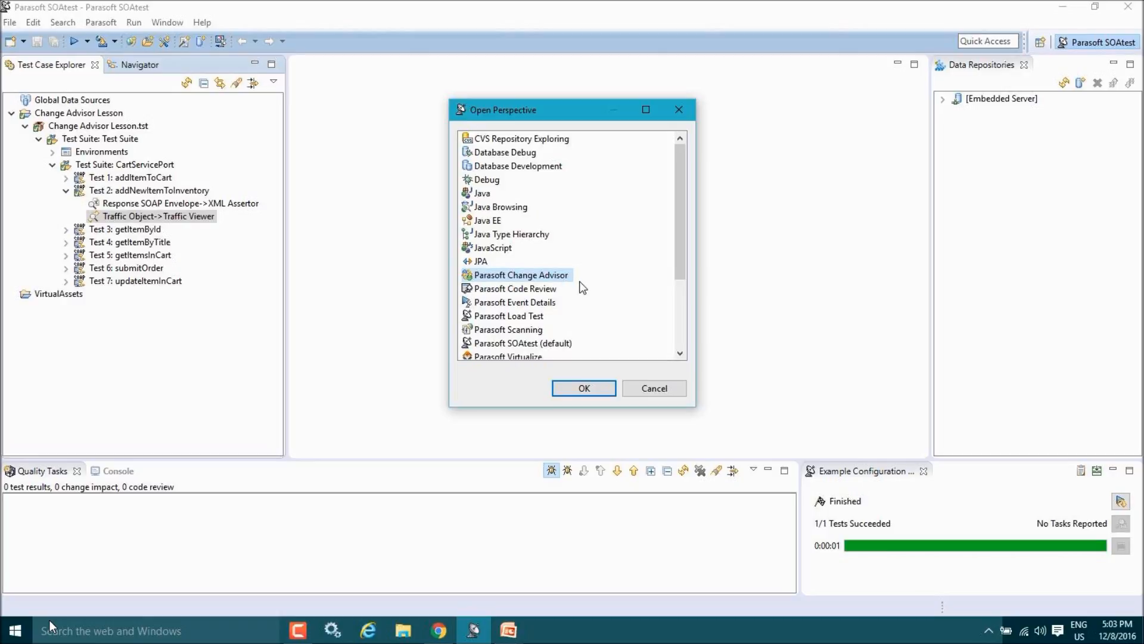
click(582, 390)
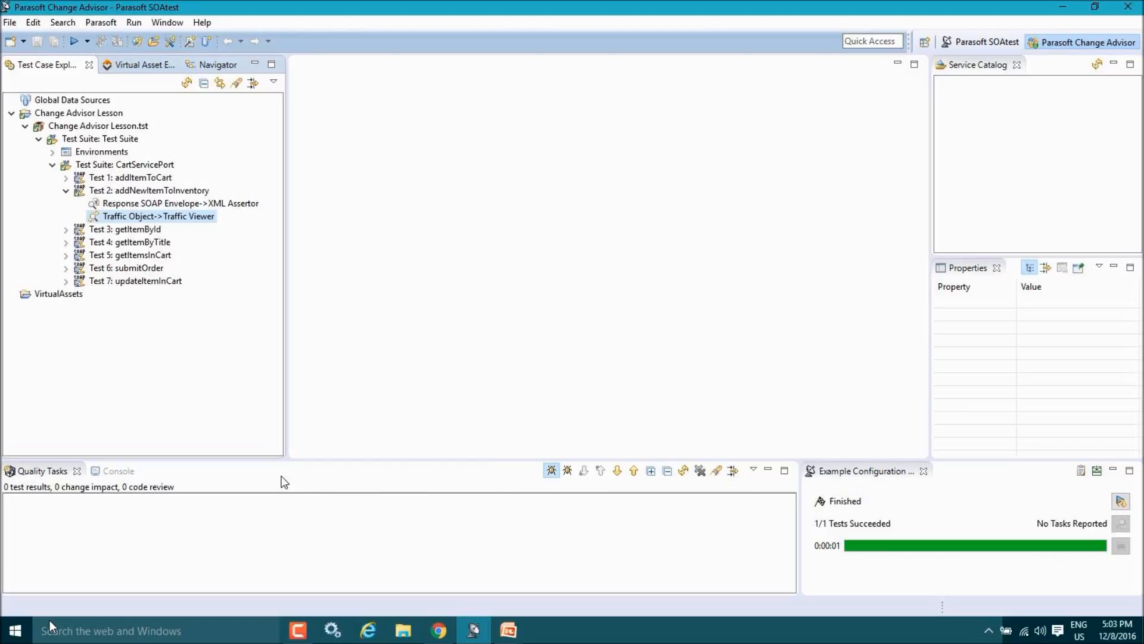
Show the Quality Tasks view in the SOAtest Change Impact Layout
click(754, 470)
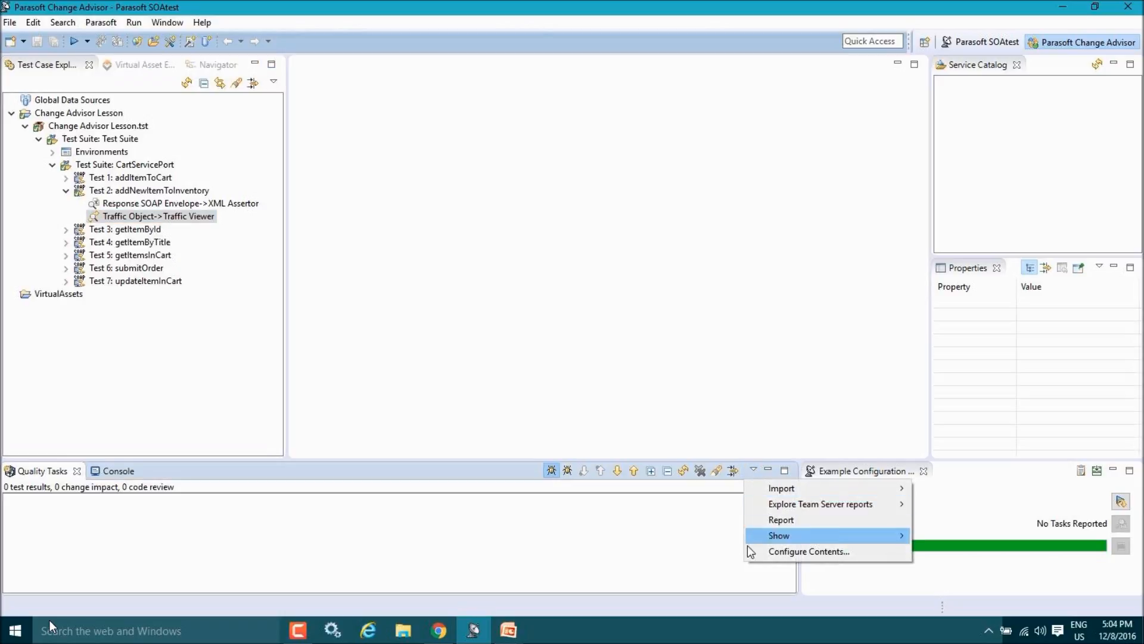
mouse_move(778, 536)
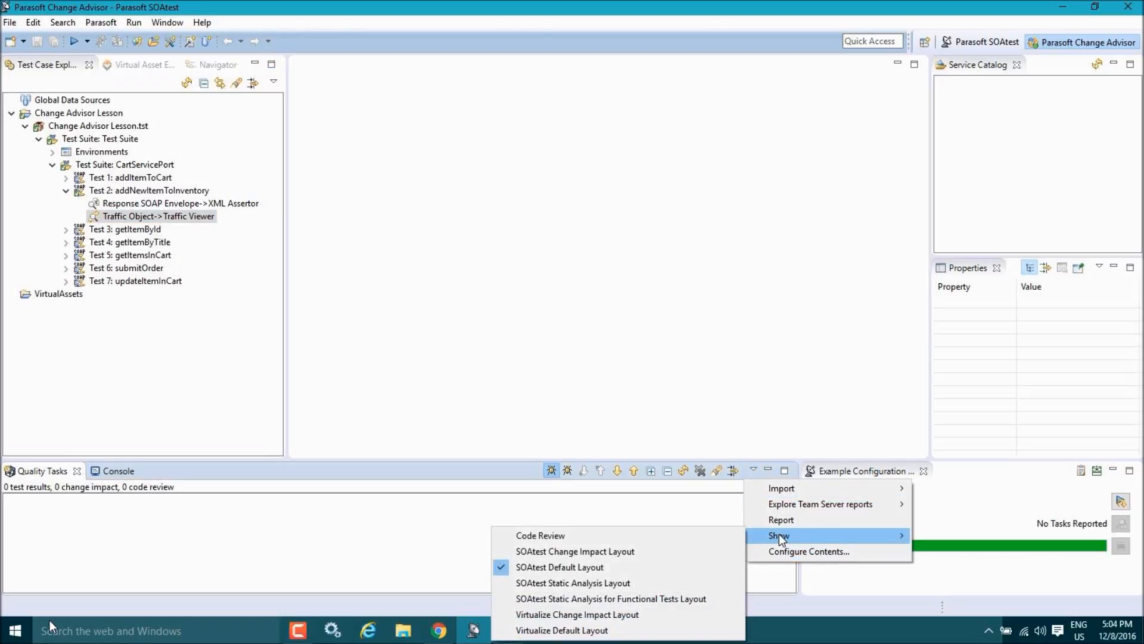
click(497, 553)
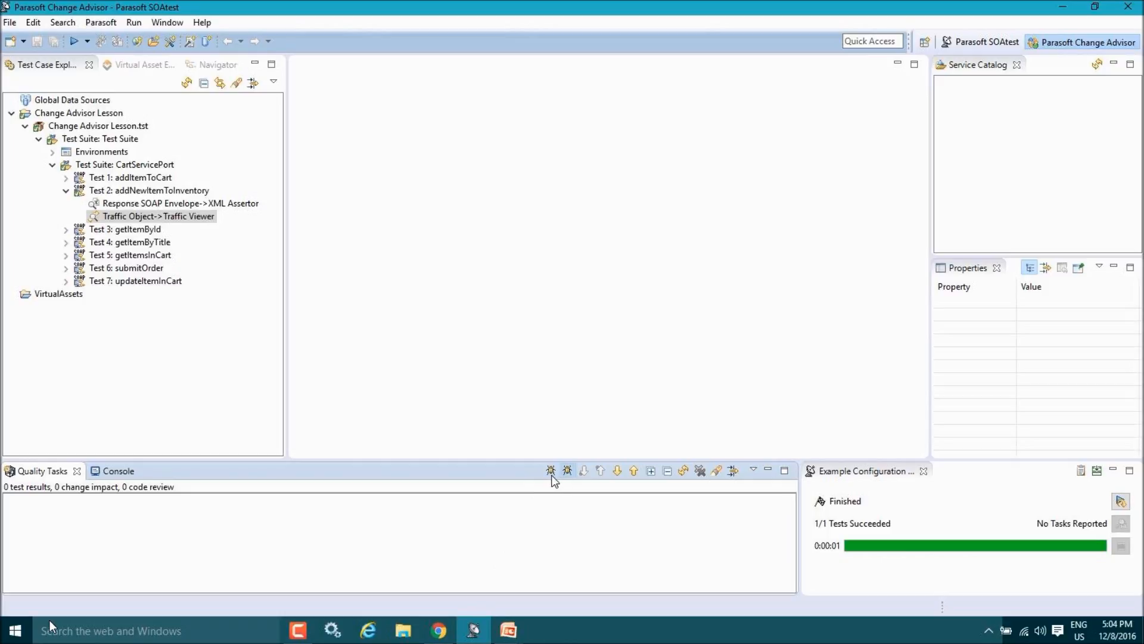
Enable SOAtest Change Impact Layout in the Quality Tasks content configurations and make it the active layout
click(753, 470)
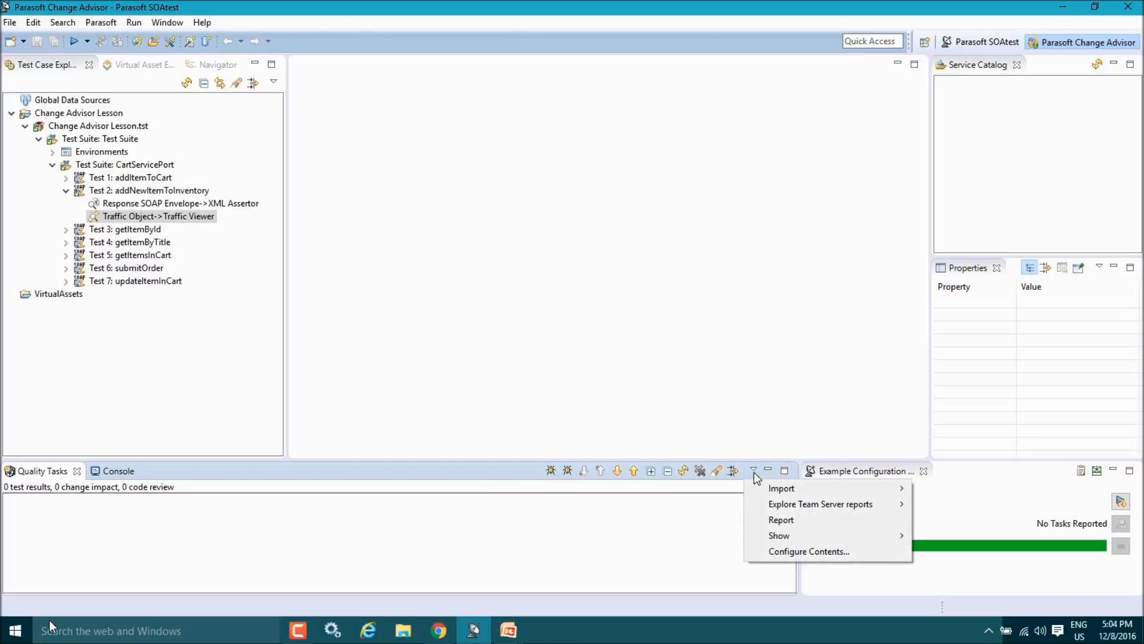
click(778, 552)
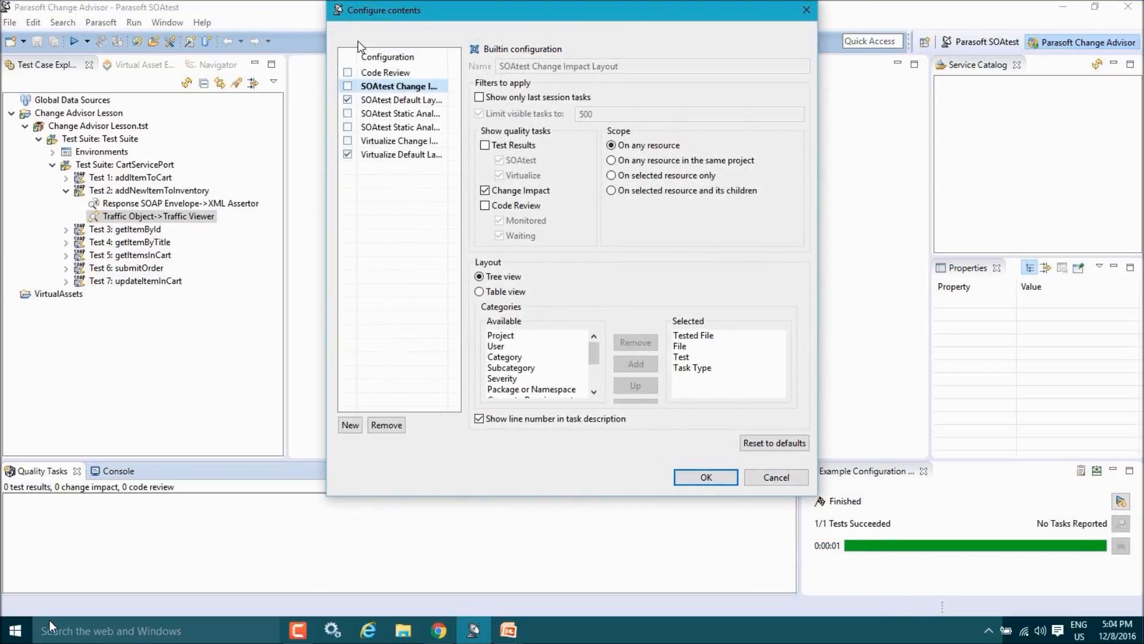
click(348, 87)
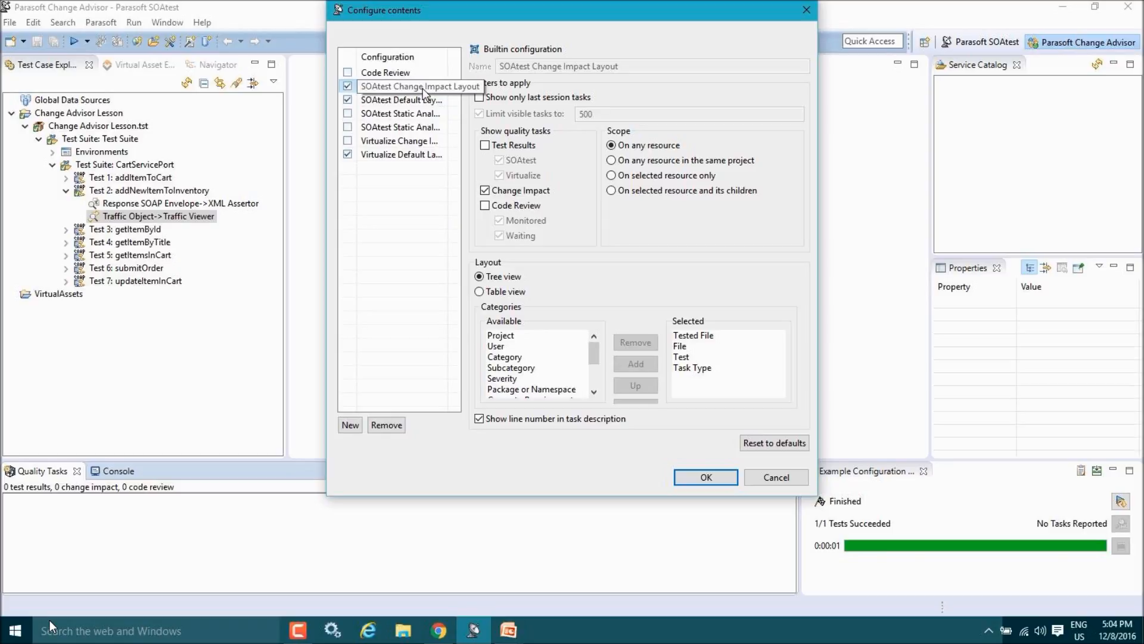
click(708, 478)
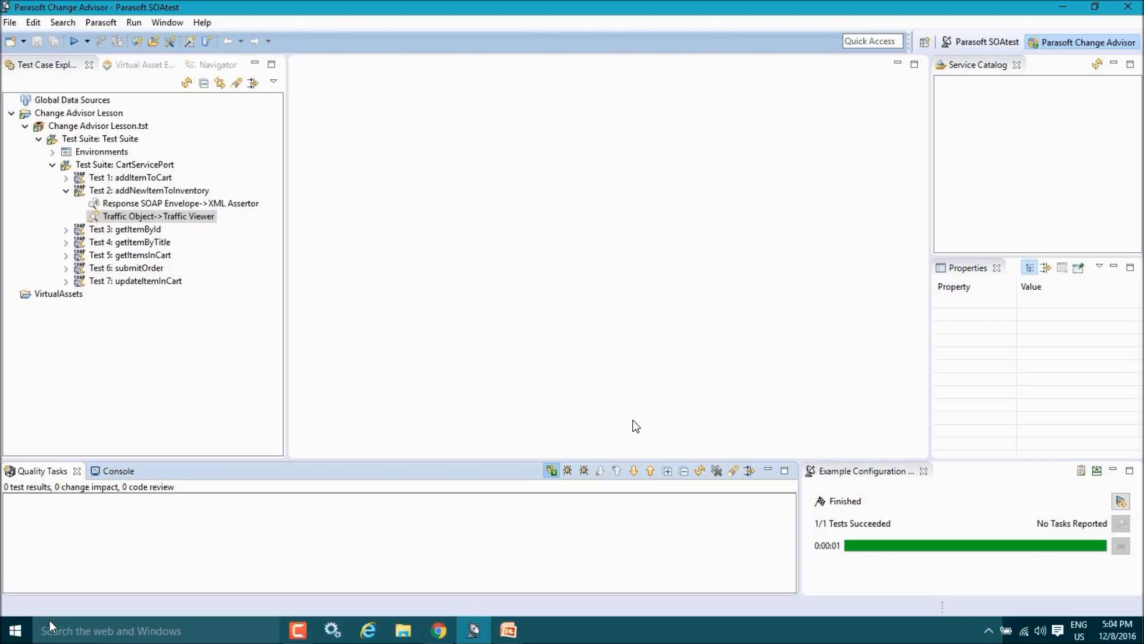
click(552, 472)
Perform a change impact analysis on Change Advisor Lesson.tst, scanning it against its current service description
mouse_move(71, 132)
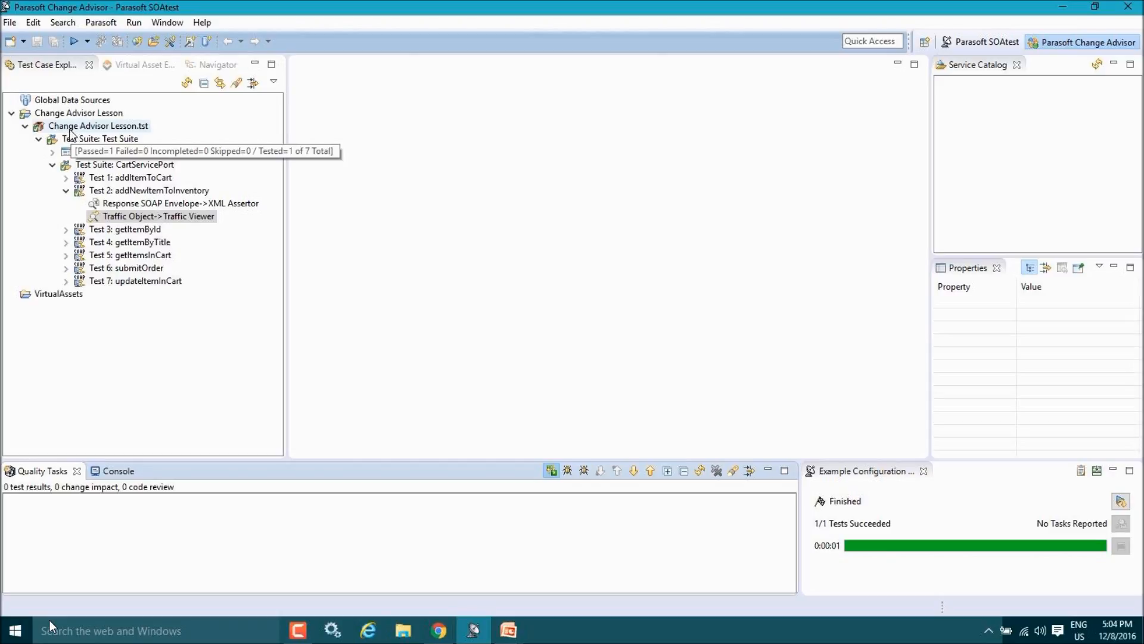
click(71, 127)
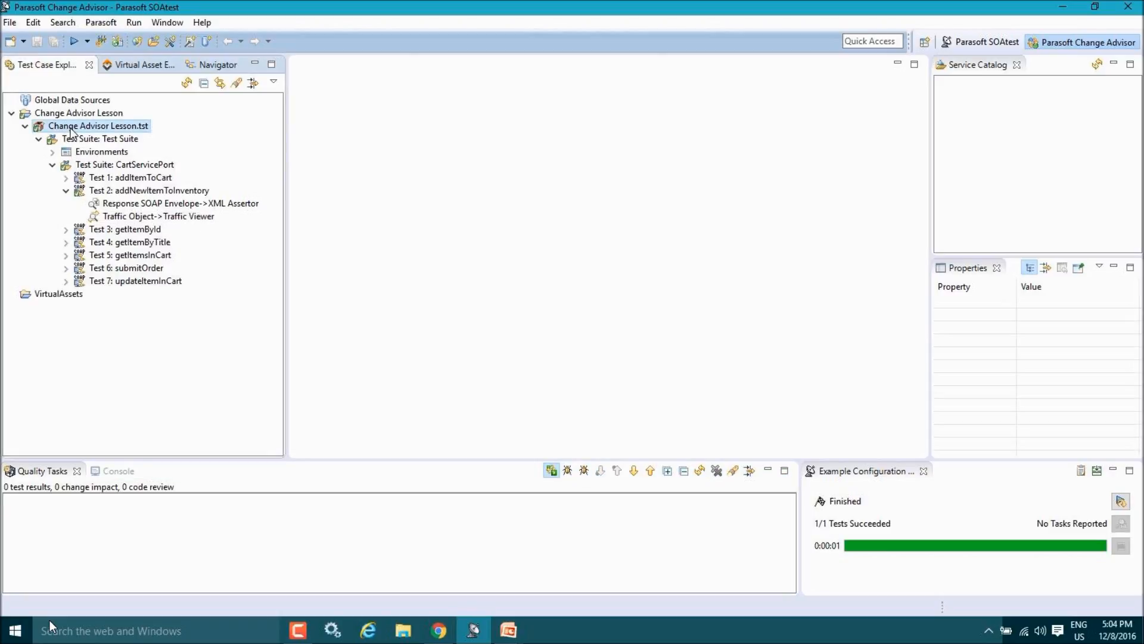
click(100, 42)
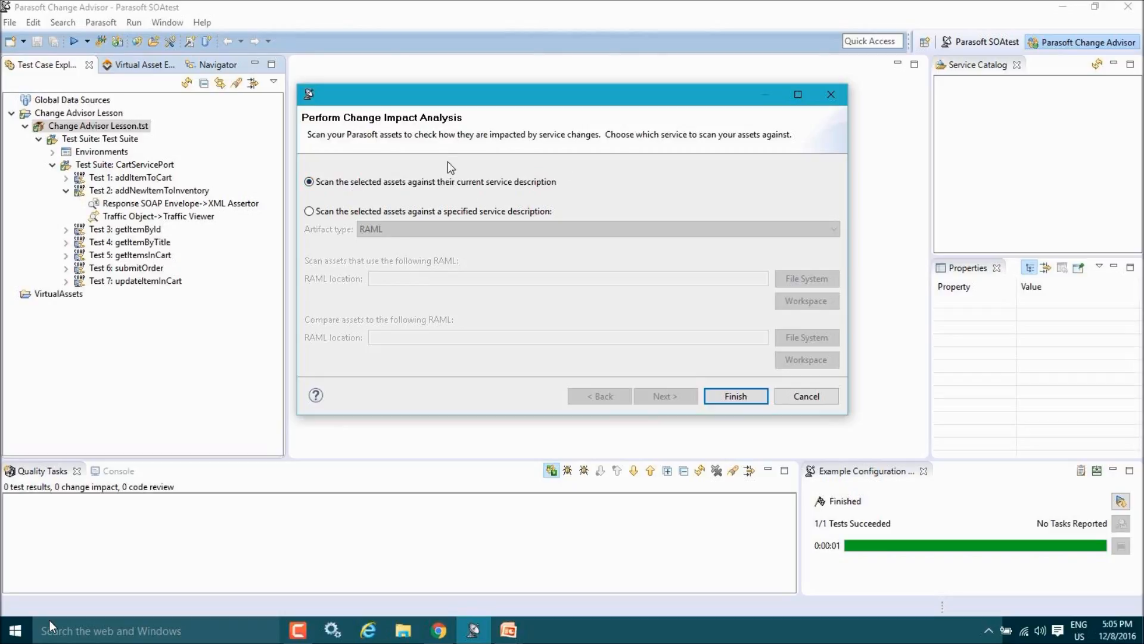
click(746, 395)
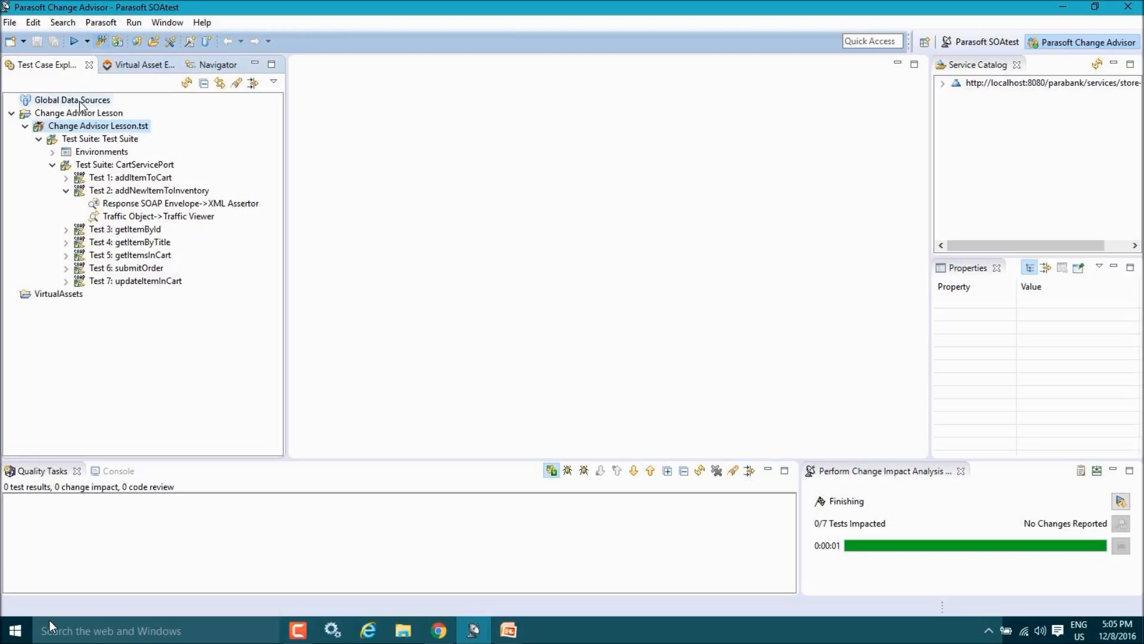
click(100, 44)
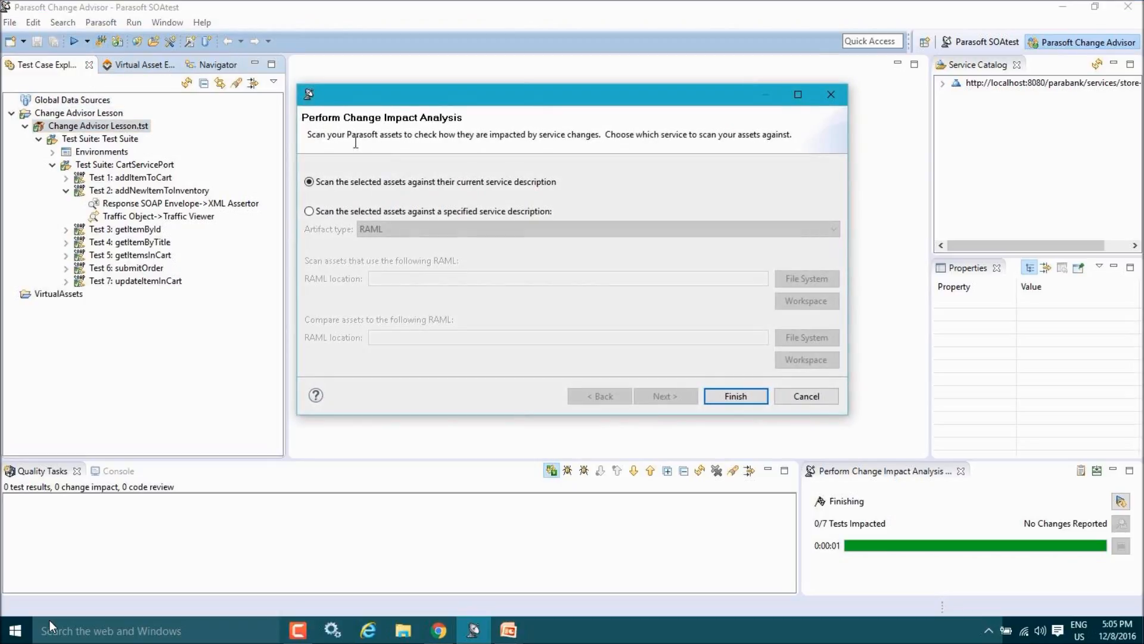
click(313, 212)
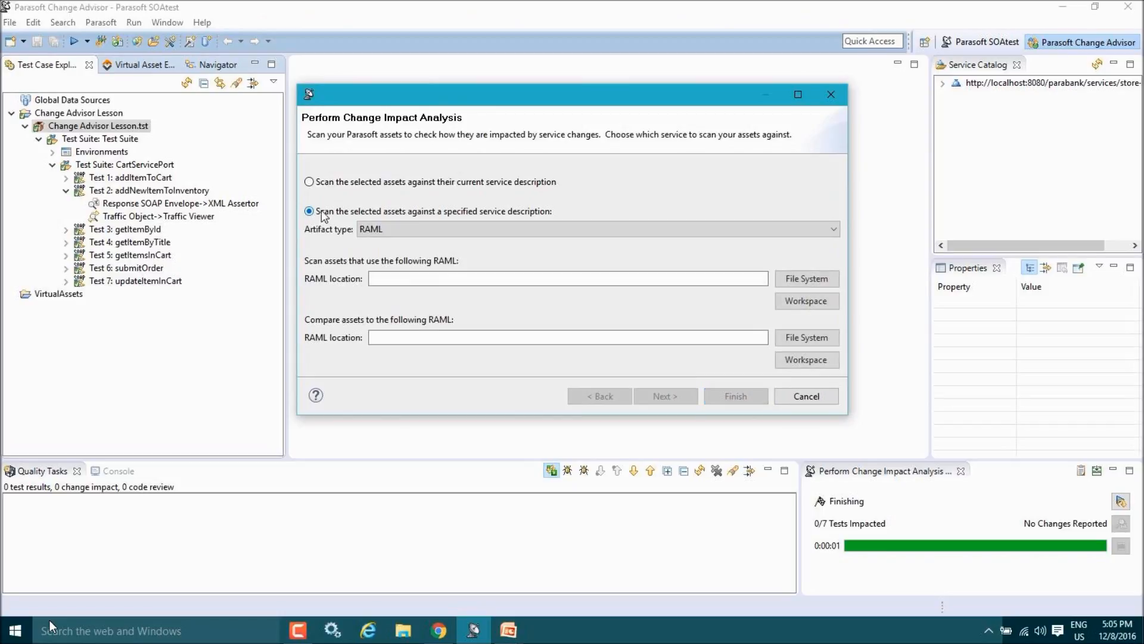
click(596, 229)
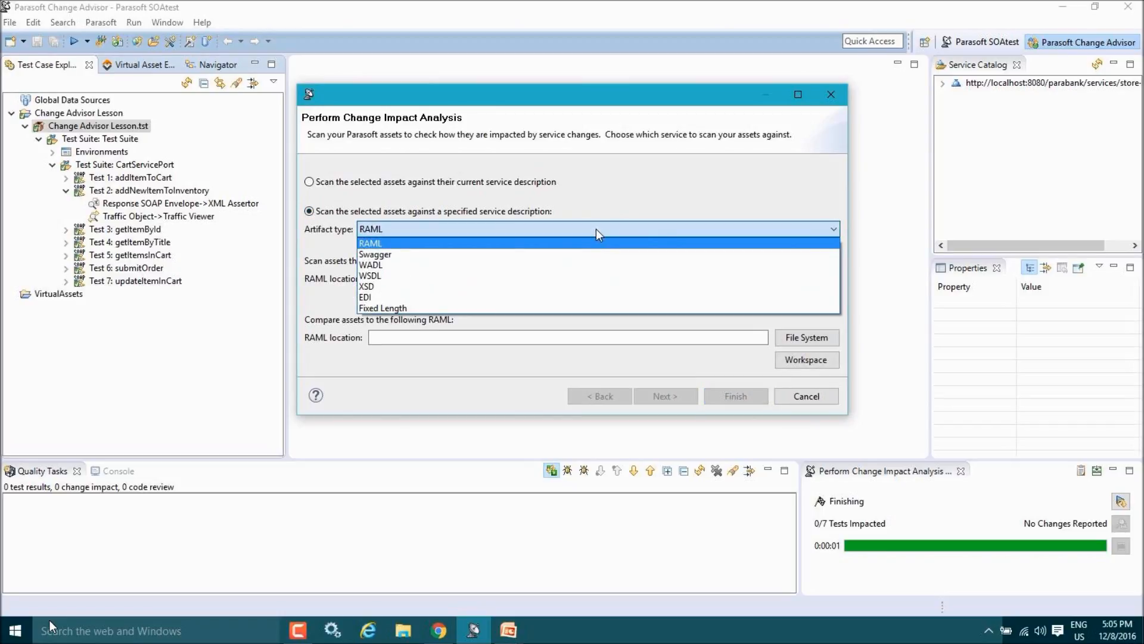
click(562, 277)
click(464, 277)
text(http://localhost:8080/parabank/services/store-01?wsdl)
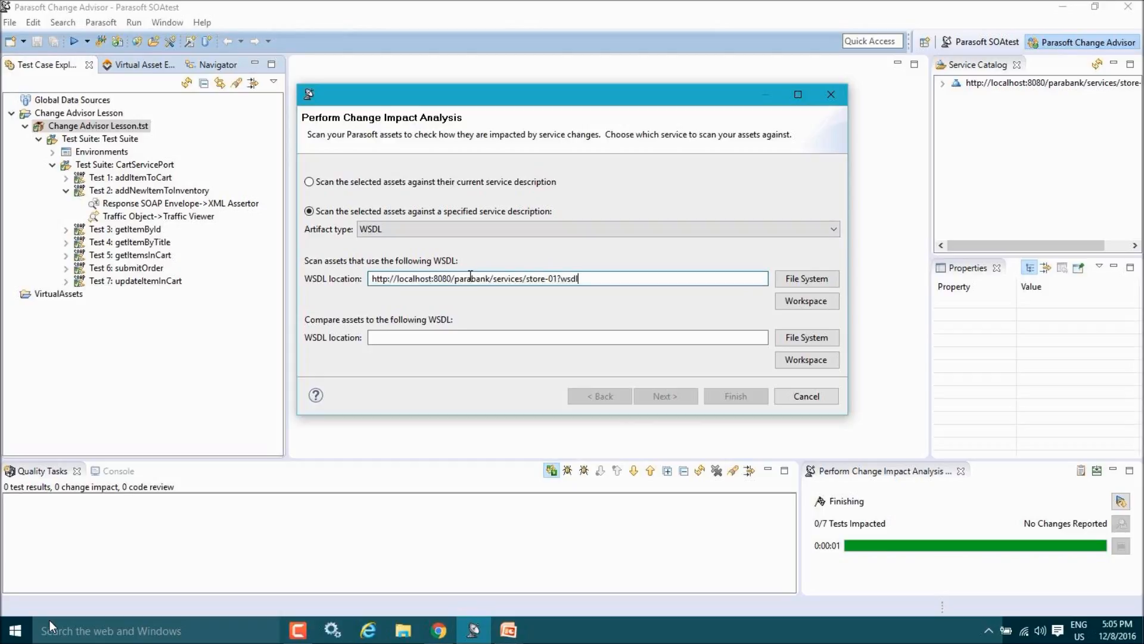
drag(596, 278, 357, 308)
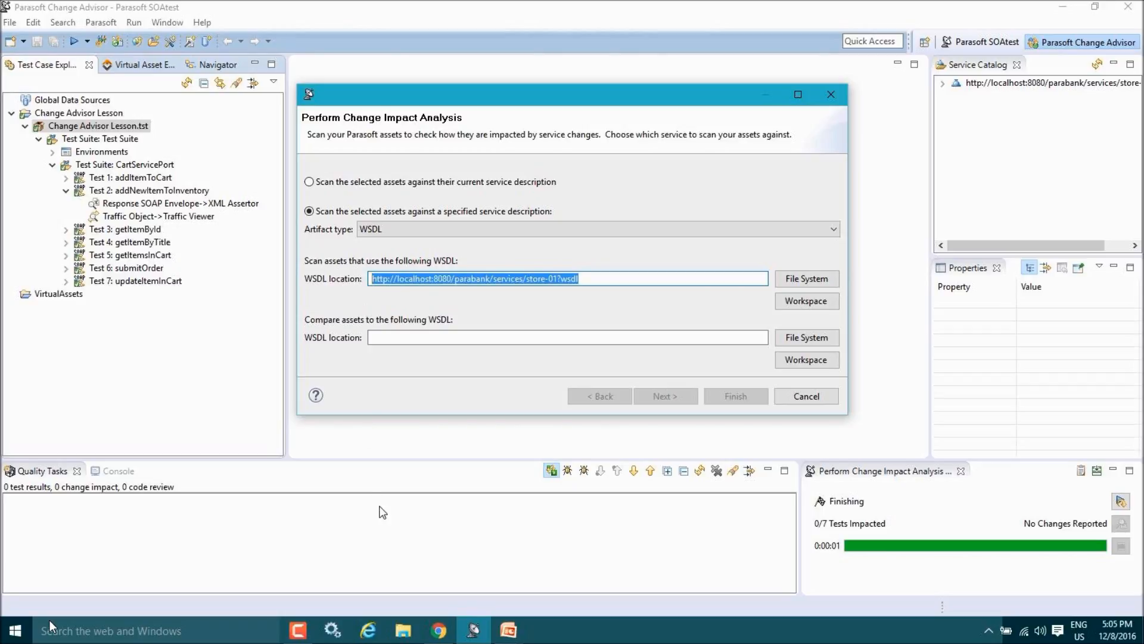
Switch to Chrome, open the Bookstore (Version 2.0) WSDL from the ParaBank services page in a new tab, and copy its URL
click(439, 630)
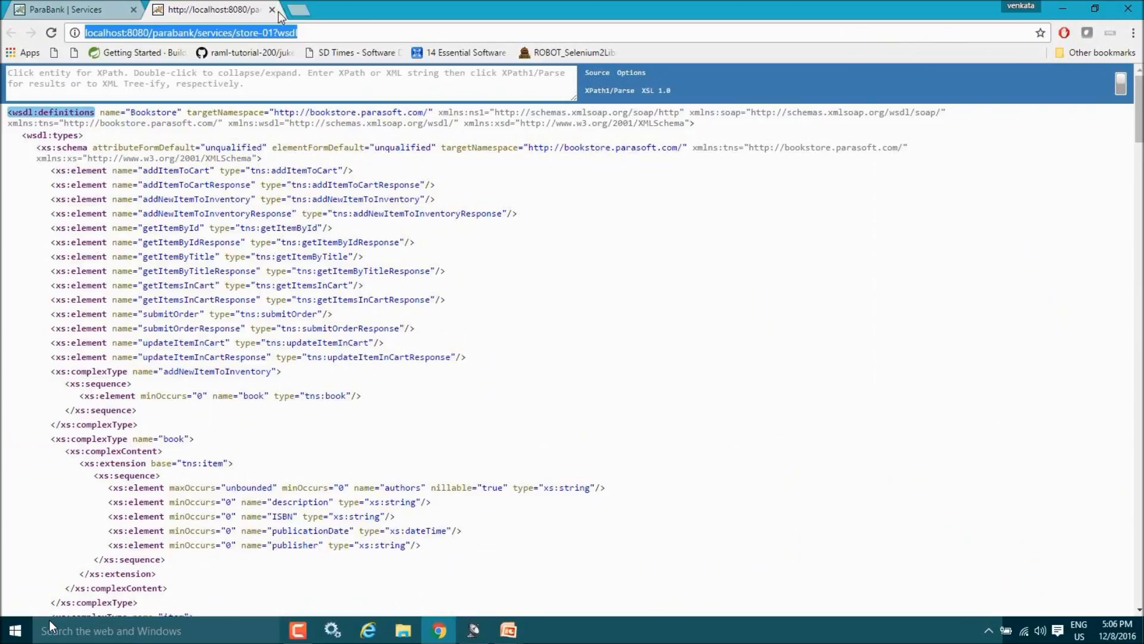
click(98, 9)
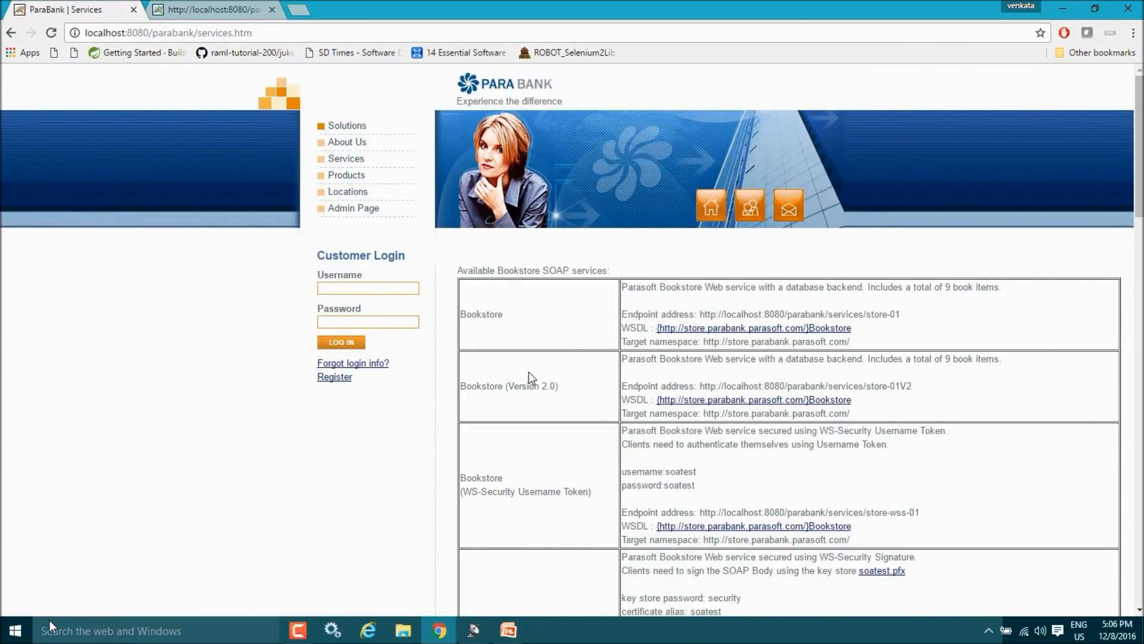
right_click(780, 407)
click(810, 409)
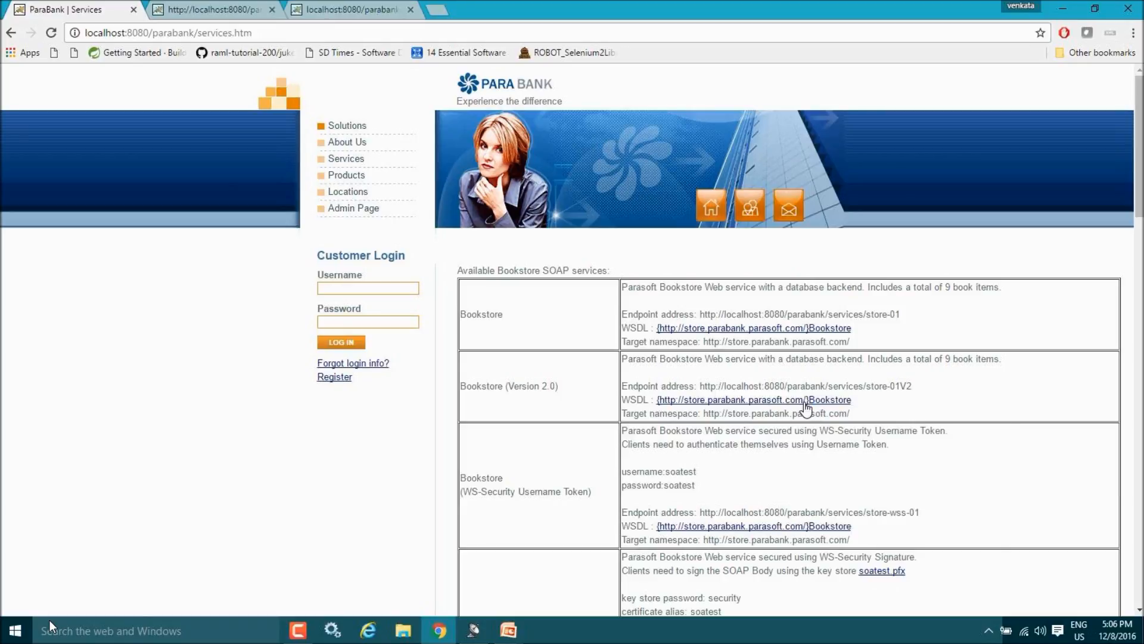
click(325, 9)
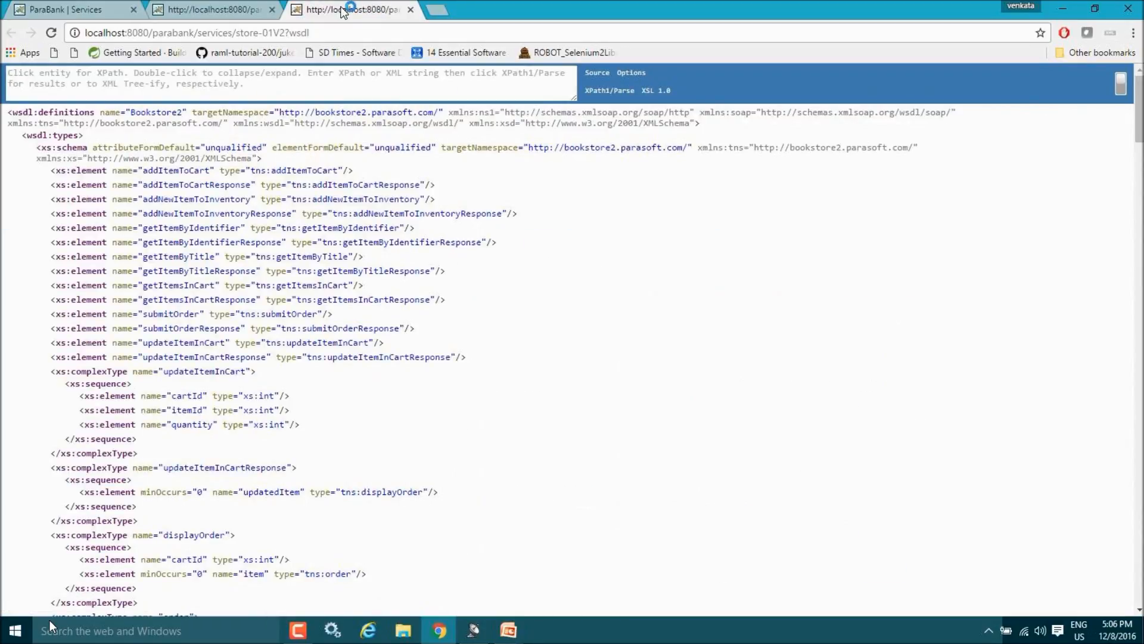
click(340, 37)
key(ctrl+c)
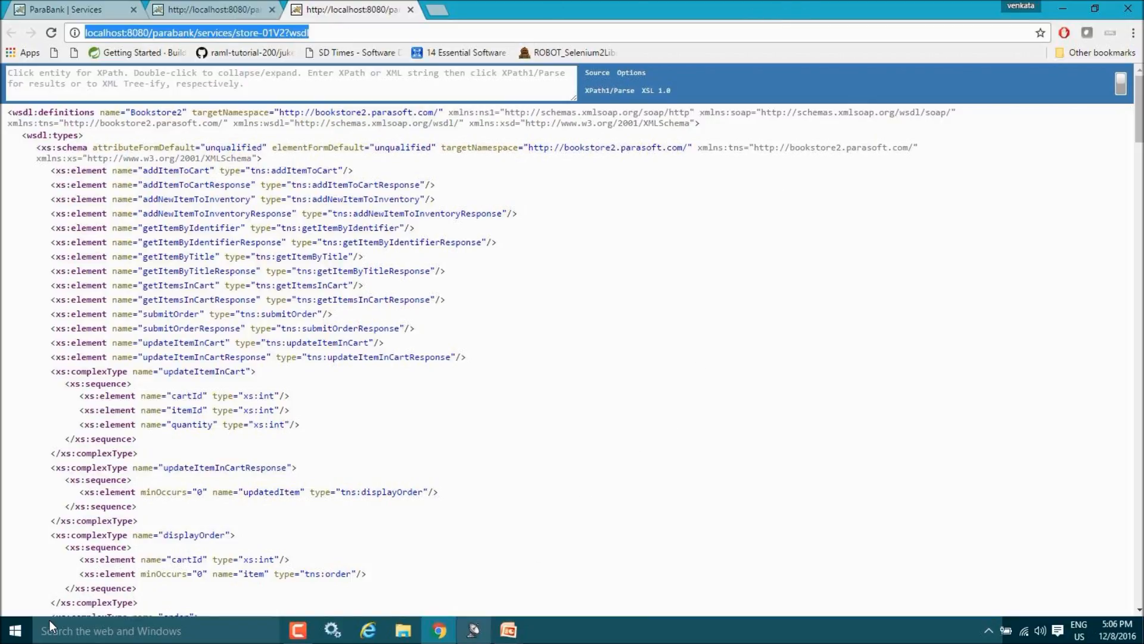
click(474, 630)
click(457, 334)
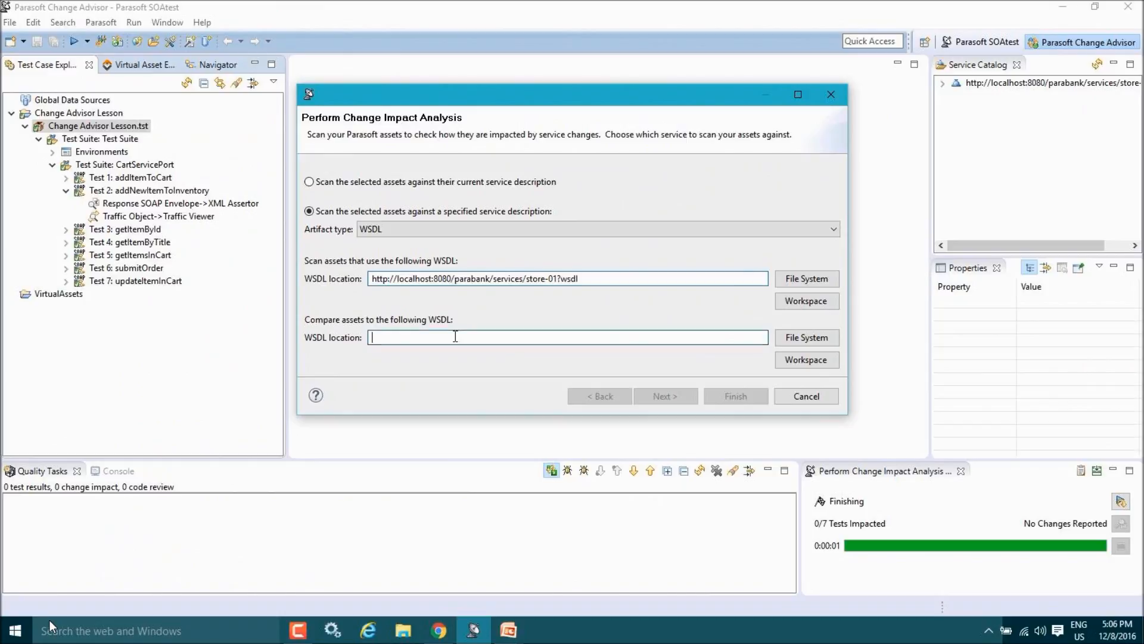
key(ctrl+v)
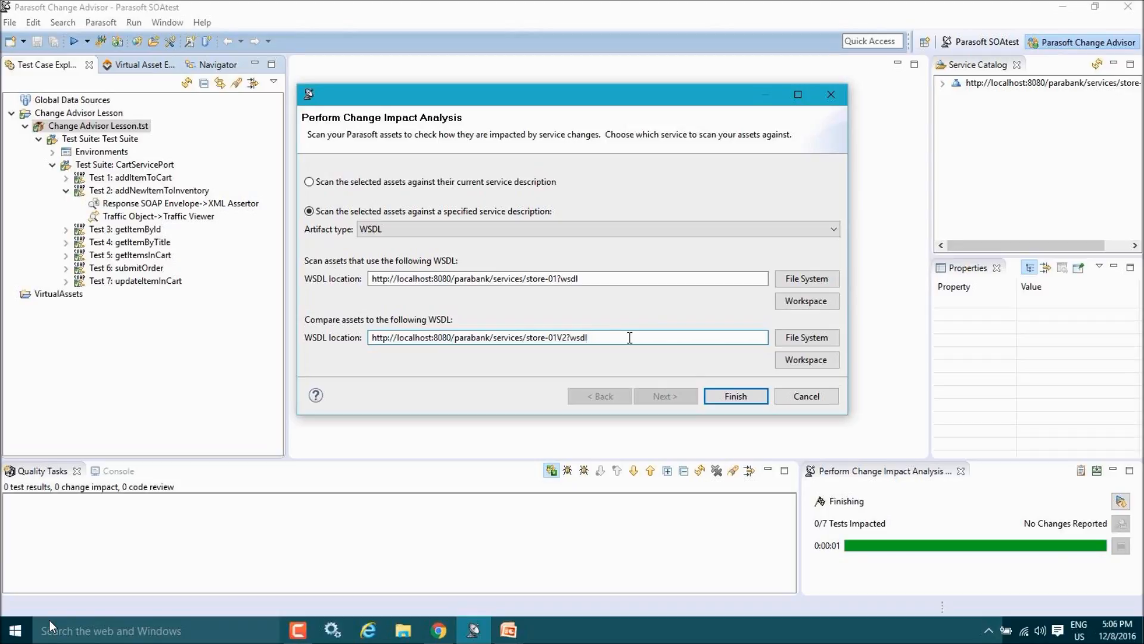
click(729, 399)
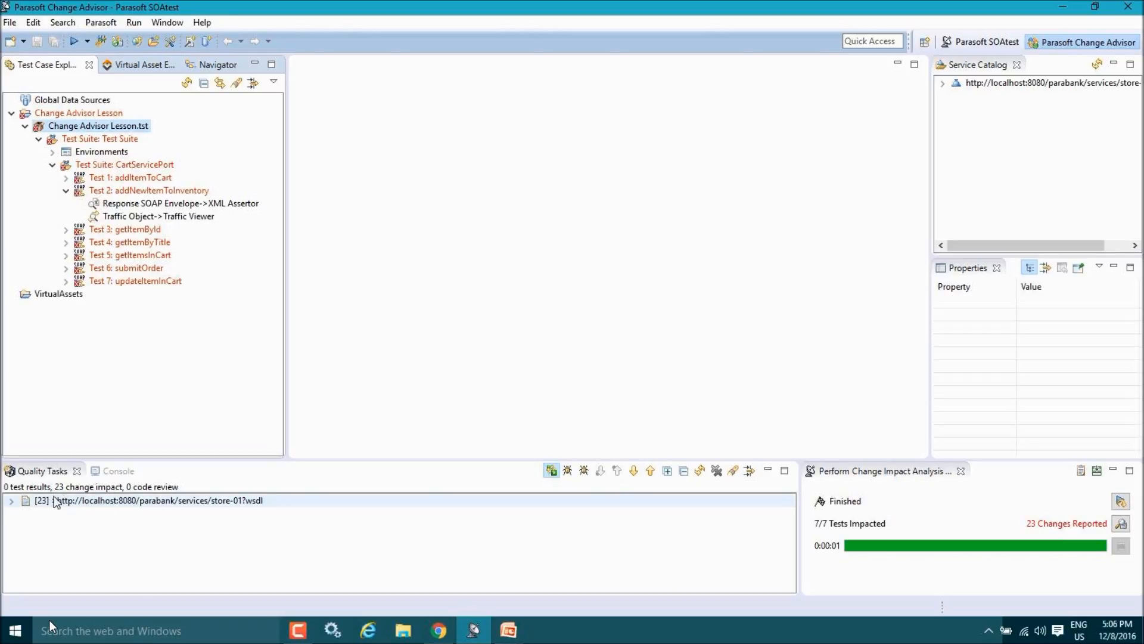
Examine the reported changes for addNewItemToInventory, covering added elements, changed names and namespaces, and item order
click(11, 500)
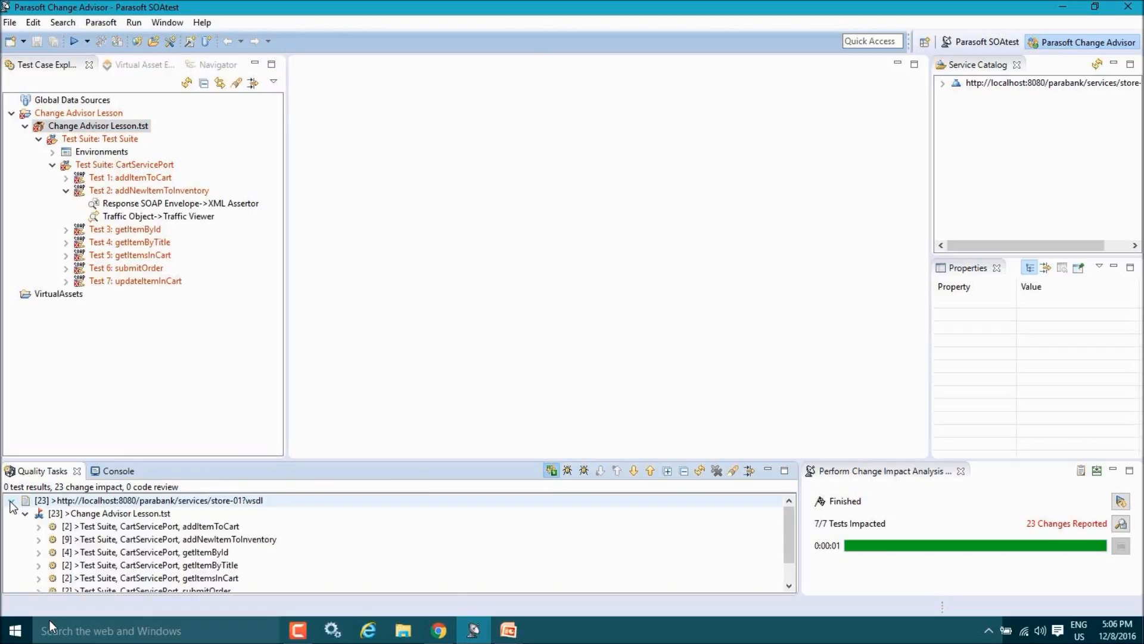
drag(583, 459, 582, 317)
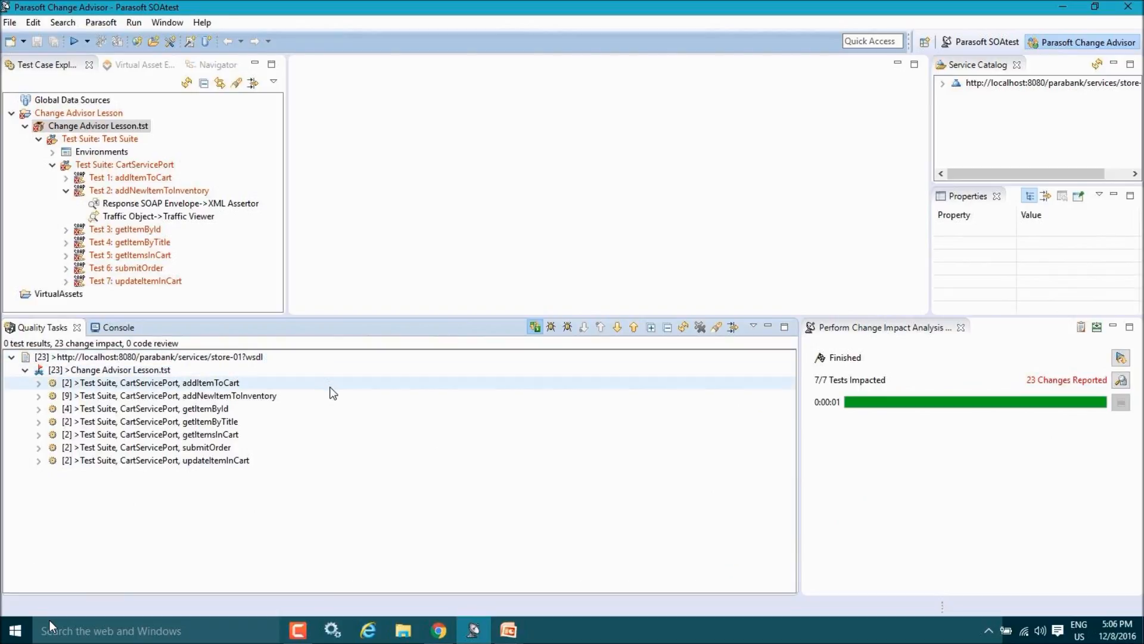
click(38, 396)
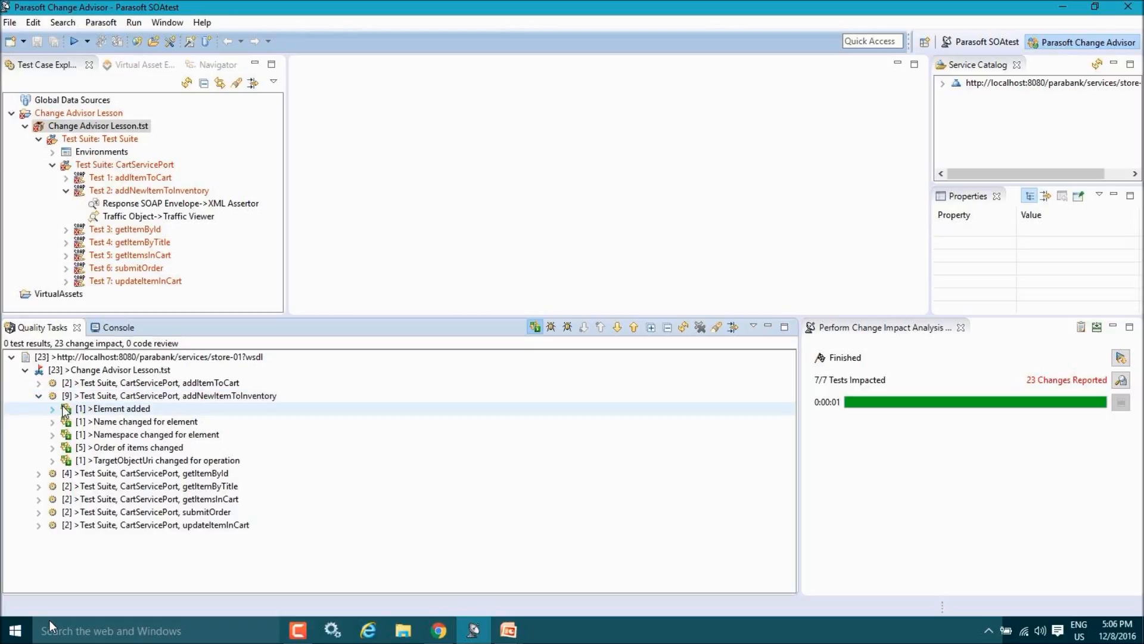
click(52, 409)
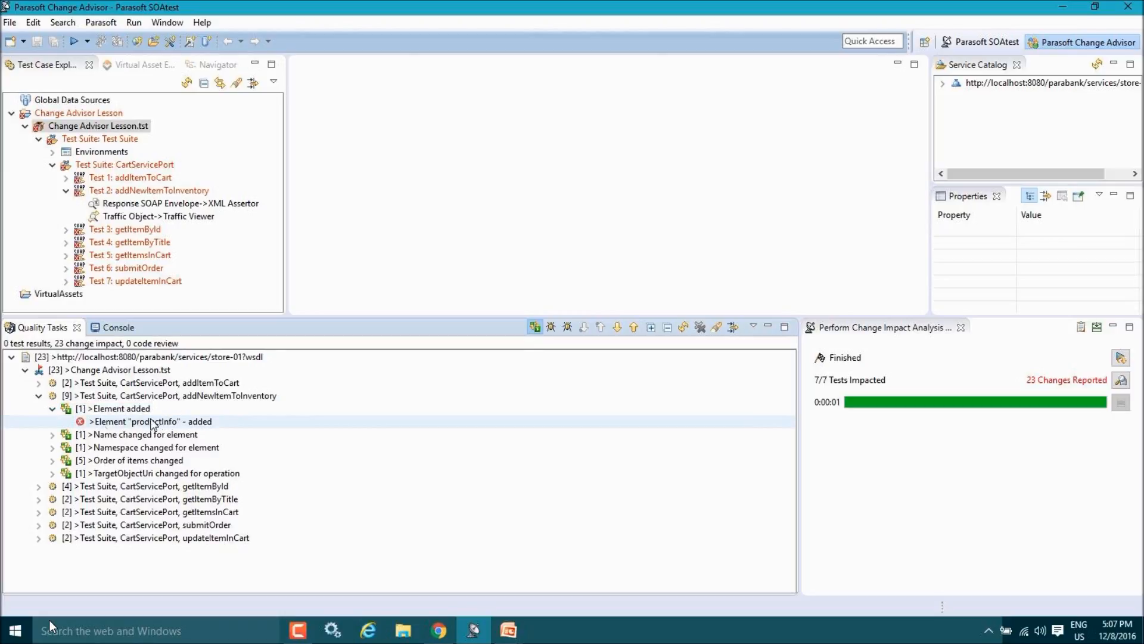
click(53, 434)
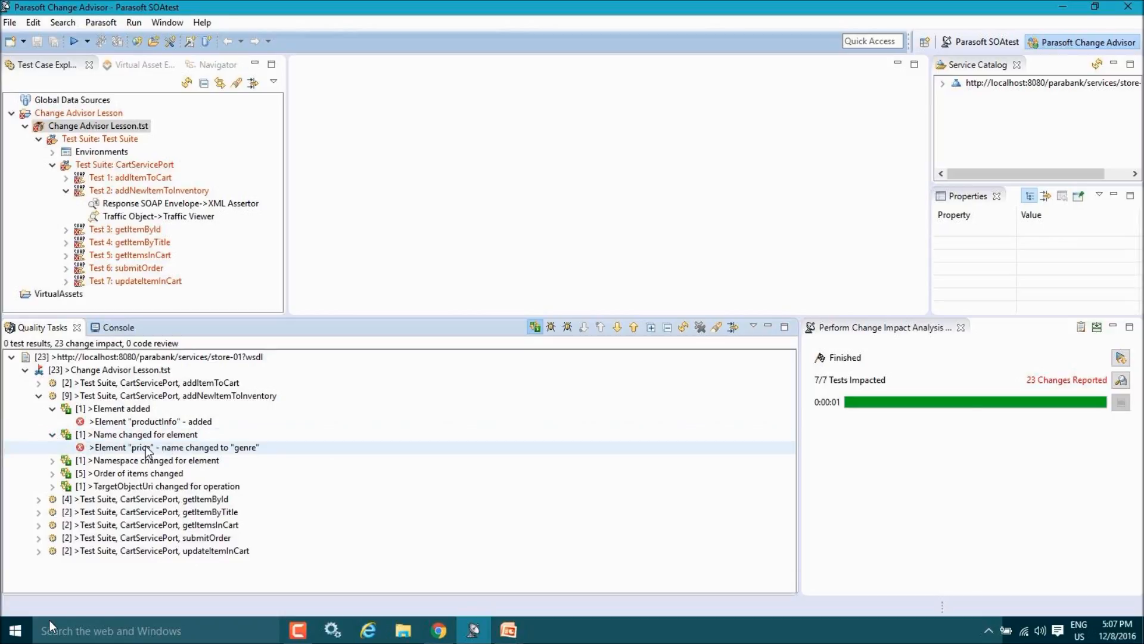
click(51, 461)
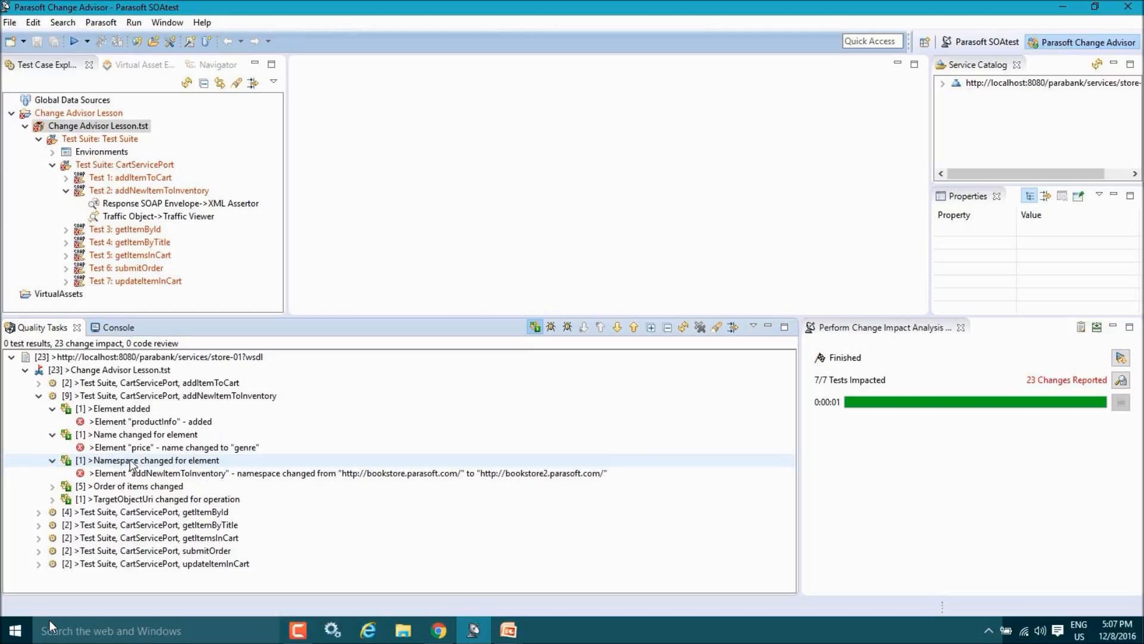
click(52, 487)
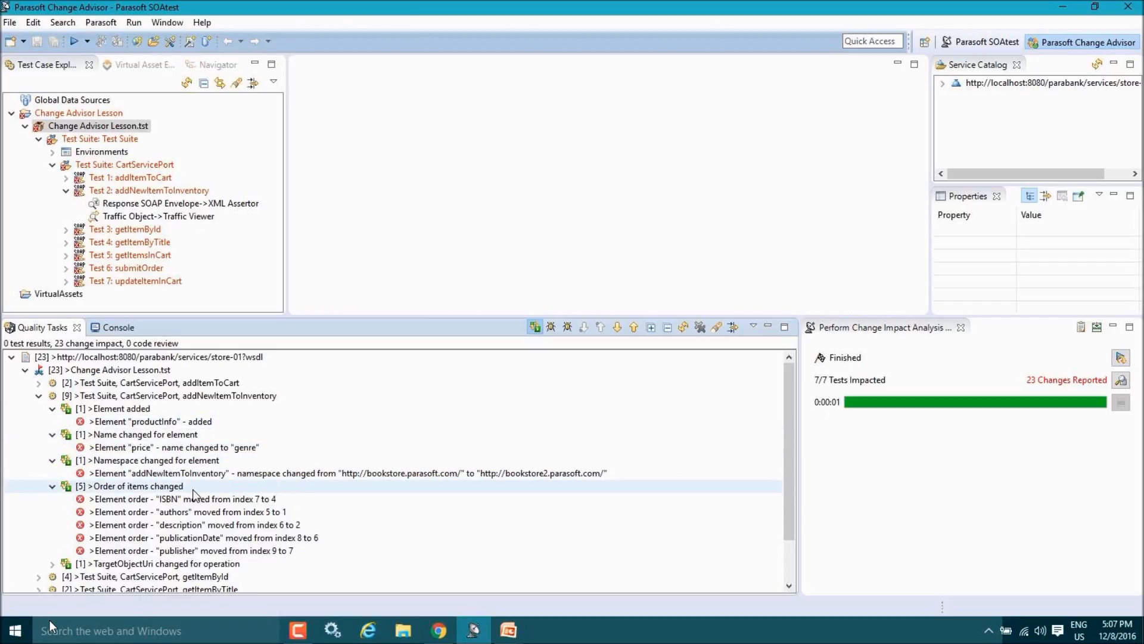
click(12, 358)
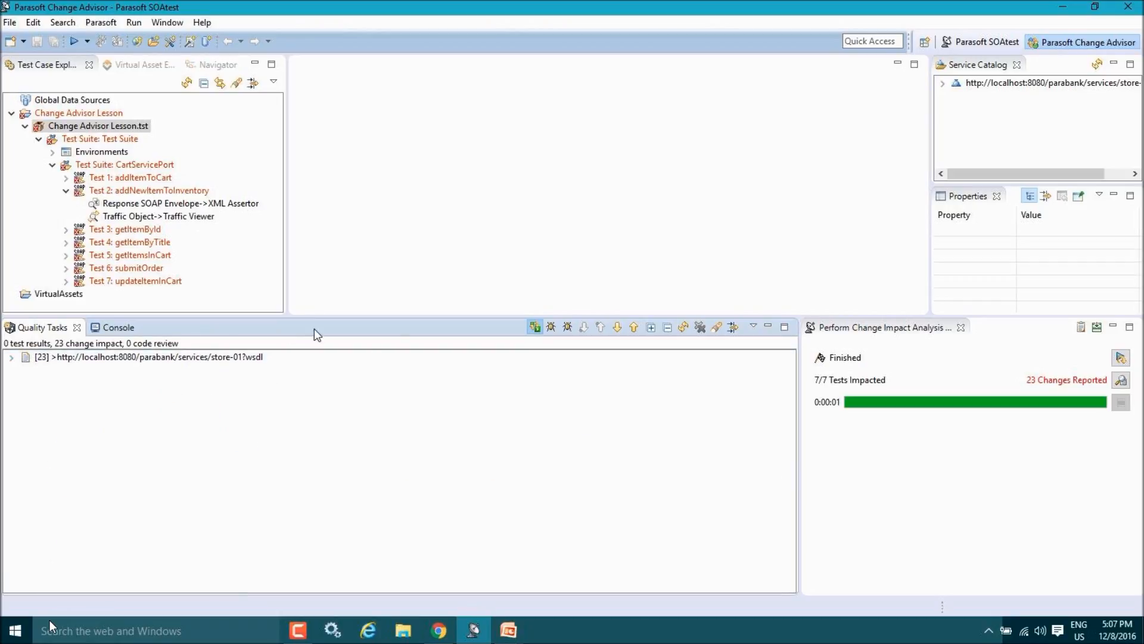
drag(417, 315, 412, 438)
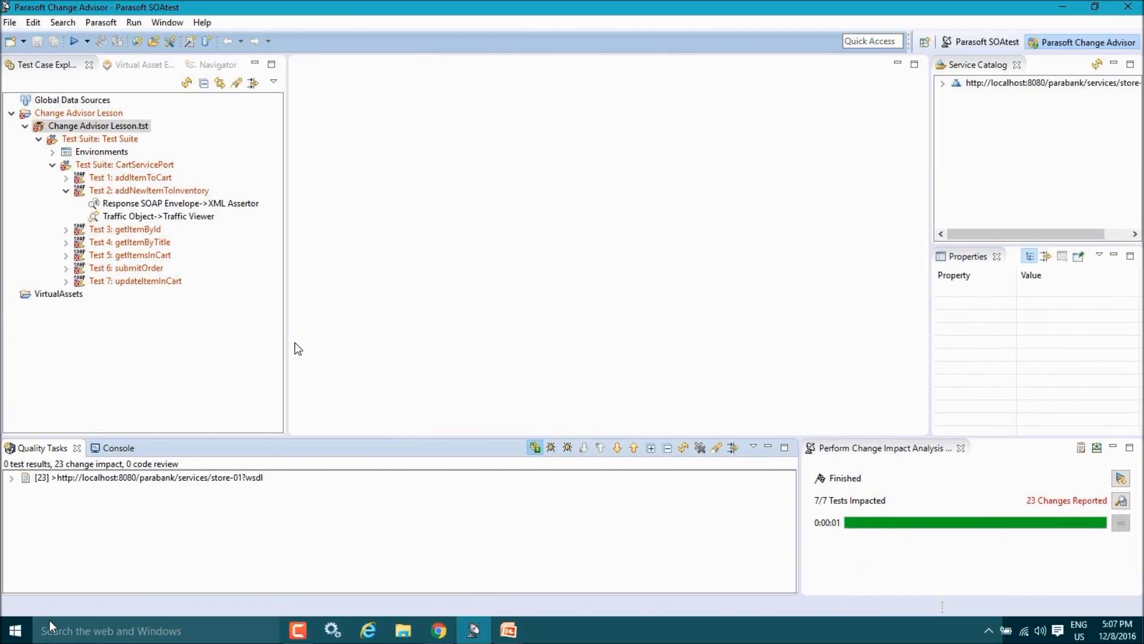
Widen the Service Catalog, expand the store-01?wsdl service, and rename it BookStore
click(71, 127)
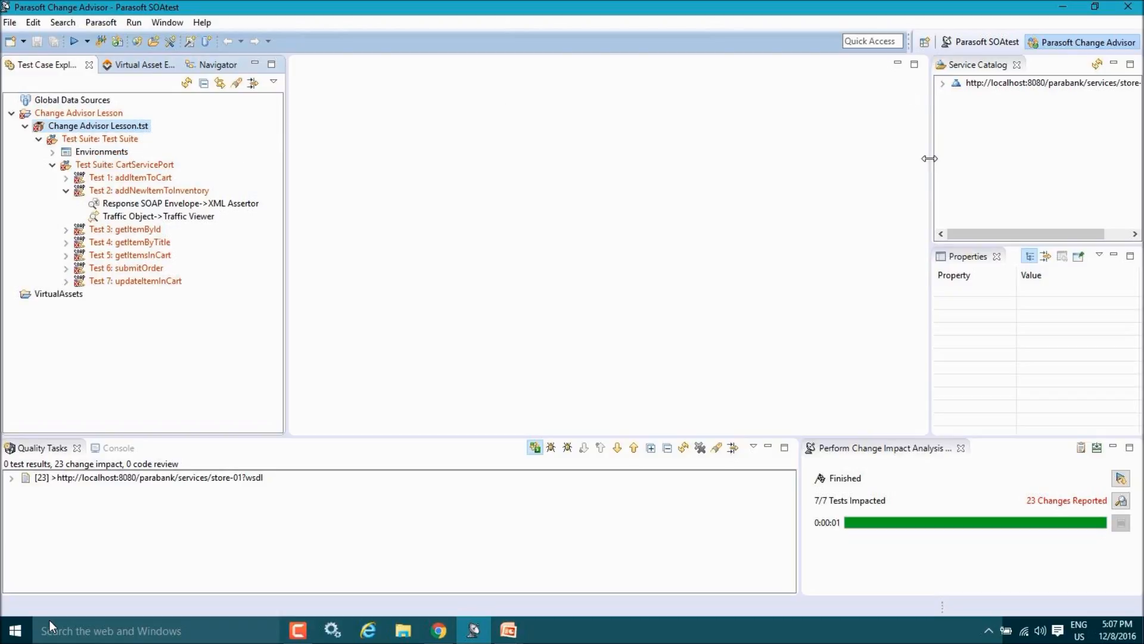
drag(931, 158, 806, 173)
click(819, 83)
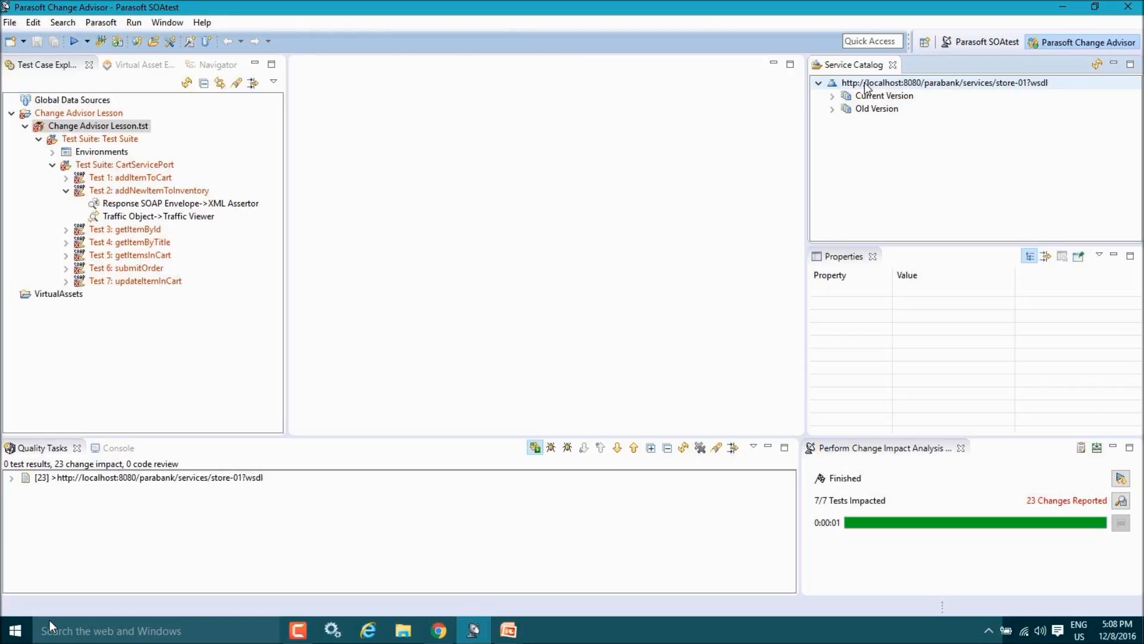
right_click(865, 86)
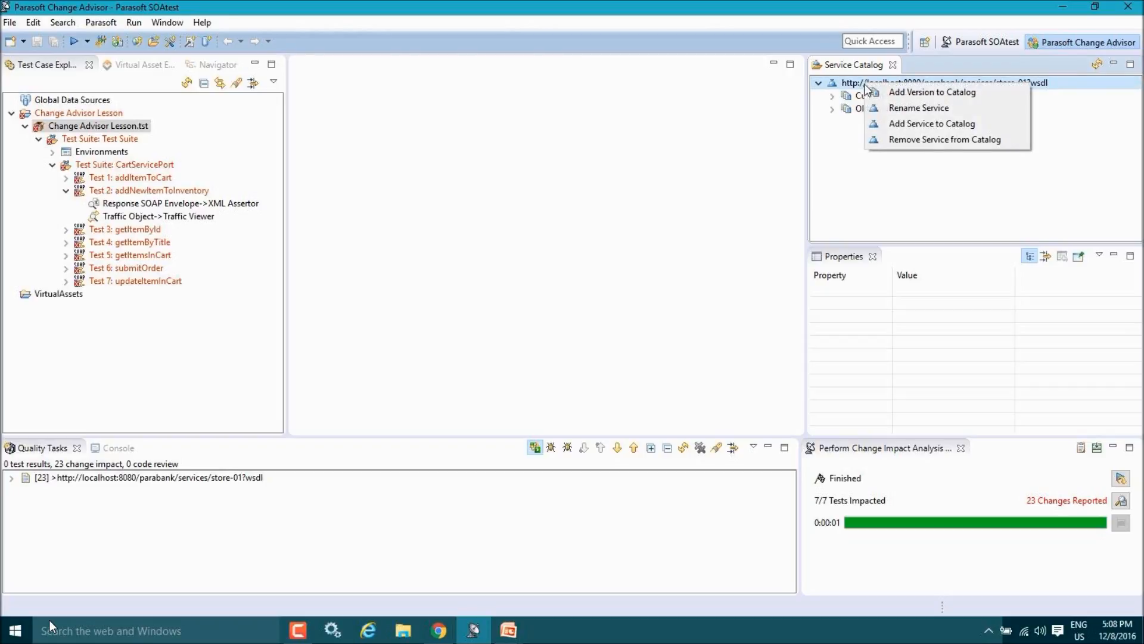
click(901, 107)
key(BackSpace)
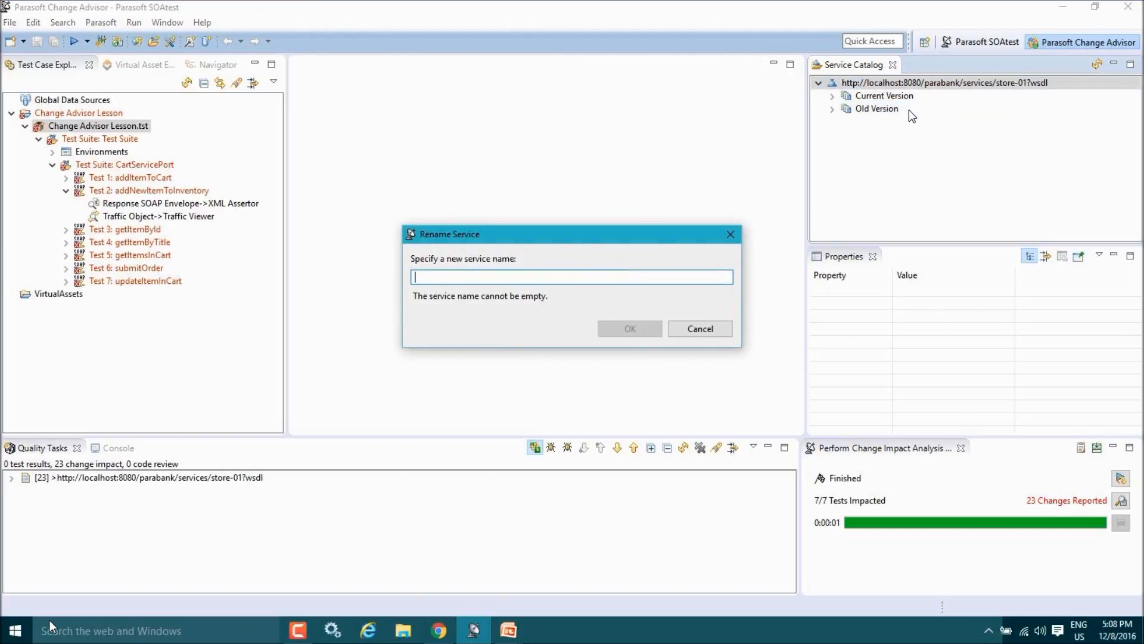
text(BookStore)
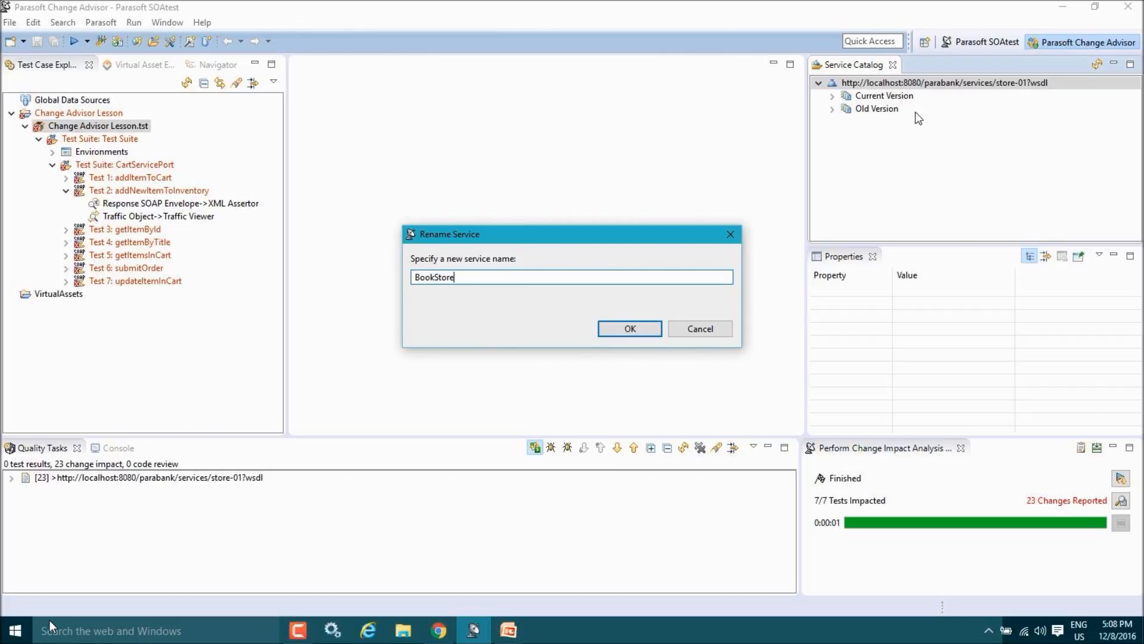
click(629, 328)
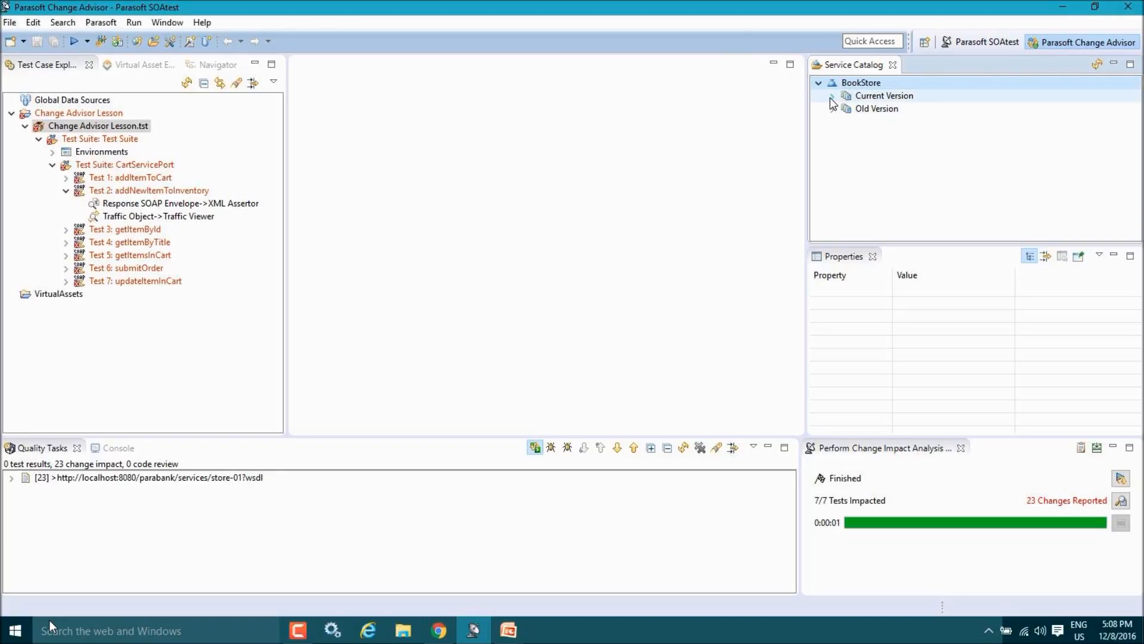
Rename the BookStore service's Current Version to 2.0 and its Old Version to 1.0
right_click(858, 100)
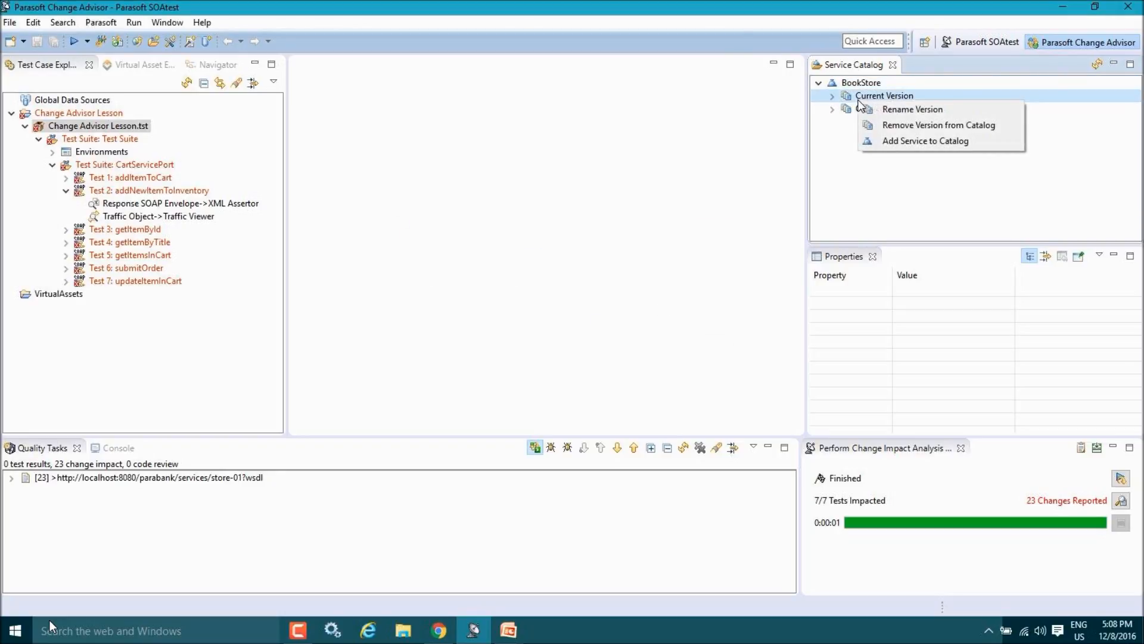
click(899, 113)
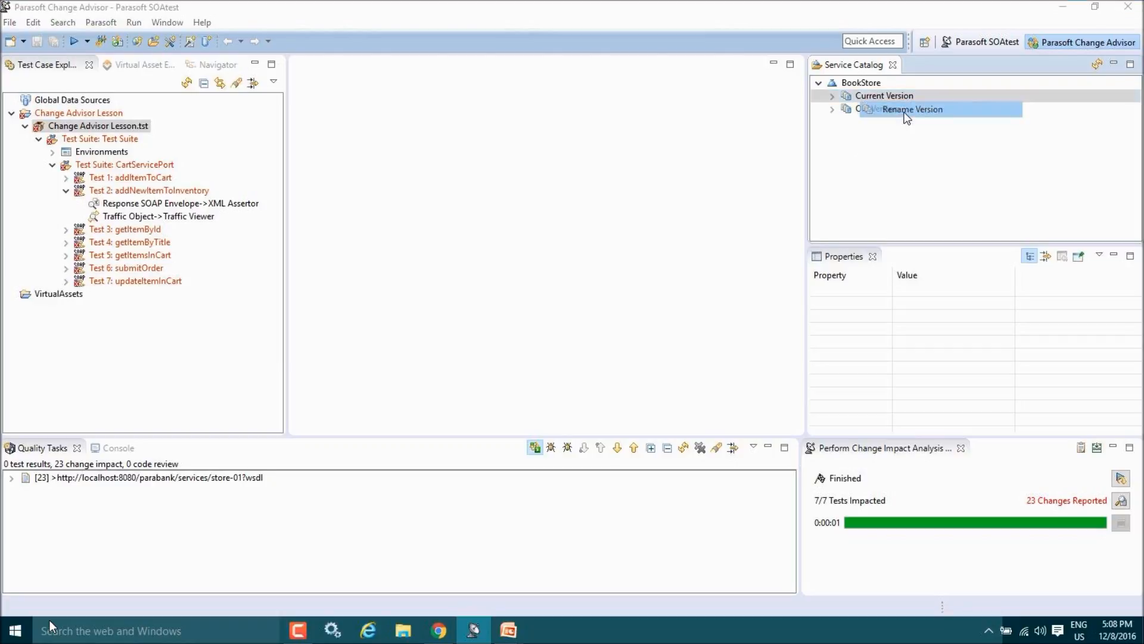
text(2.)
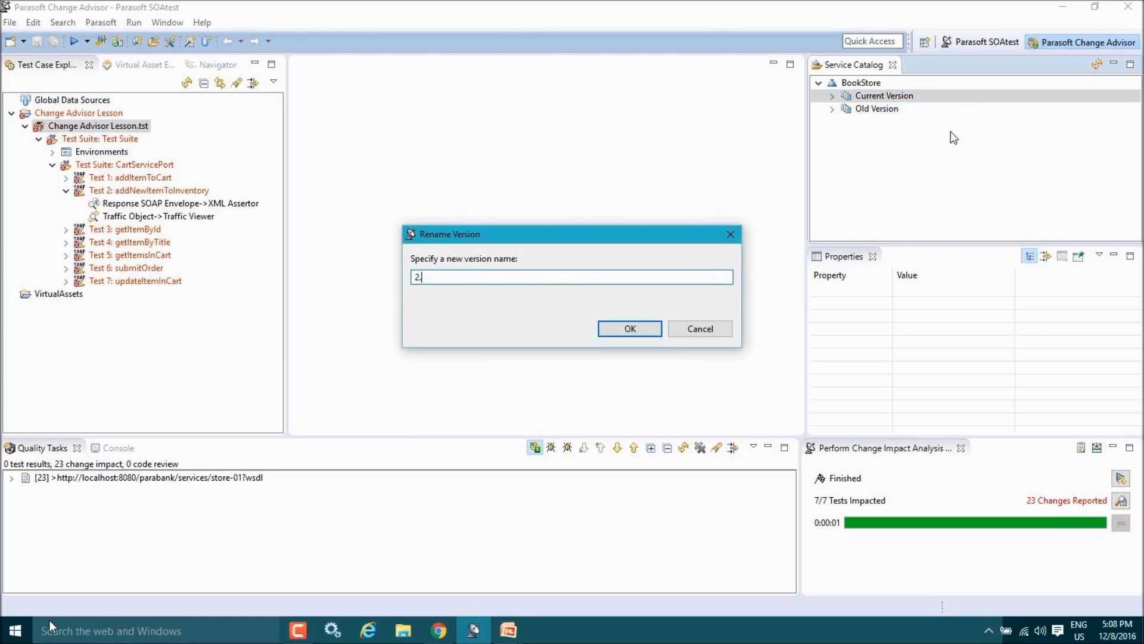
click(630, 328)
right_click(867, 111)
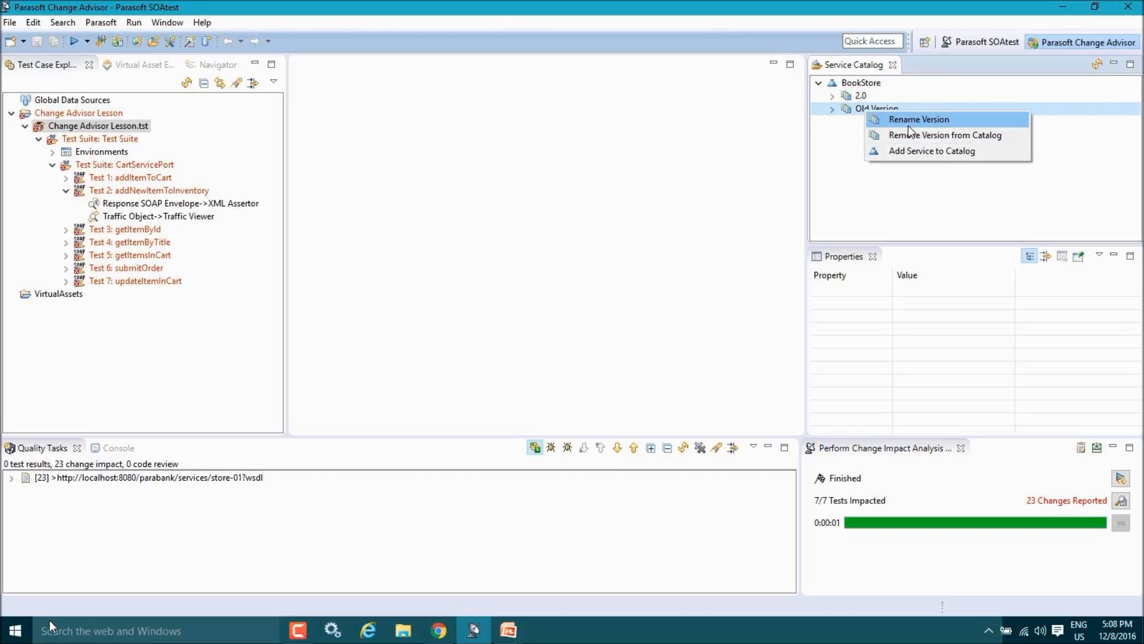
click(918, 117)
text(1.0)
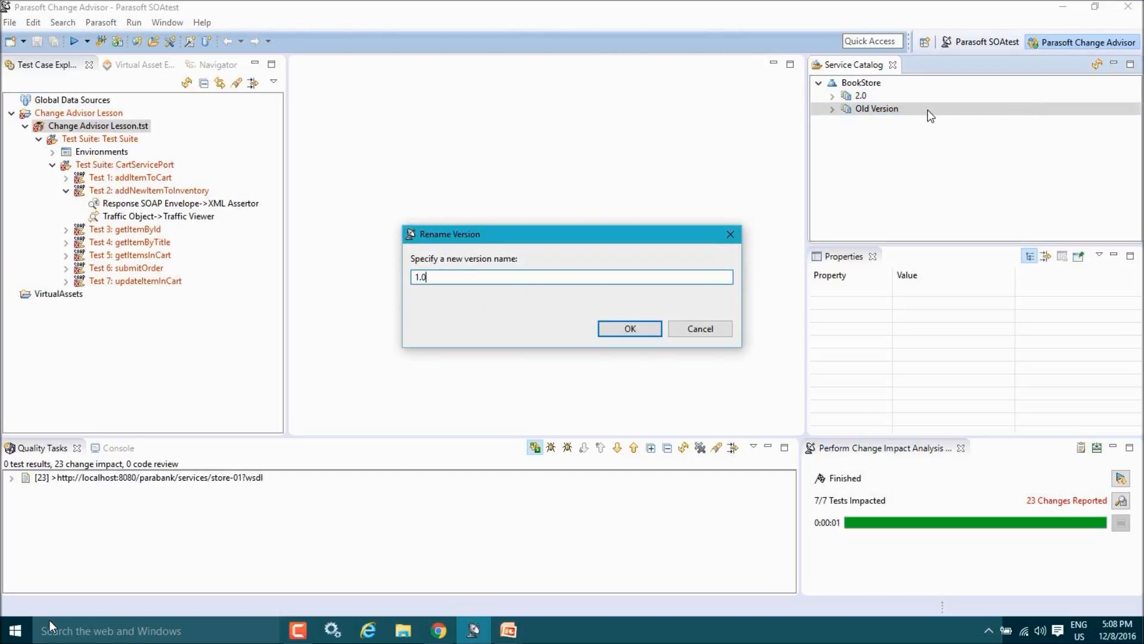
click(637, 331)
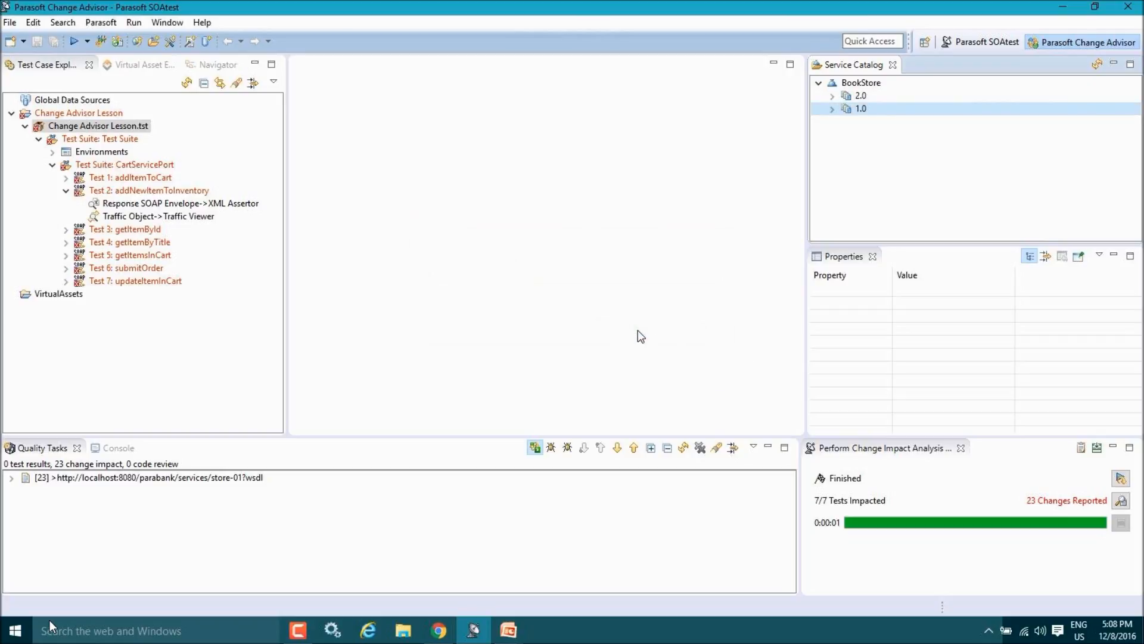
Add a change template from BookStore version 1.0 to 2.0, named Change Template, for clients in /Change Advisor Lesson
right_click(849, 95)
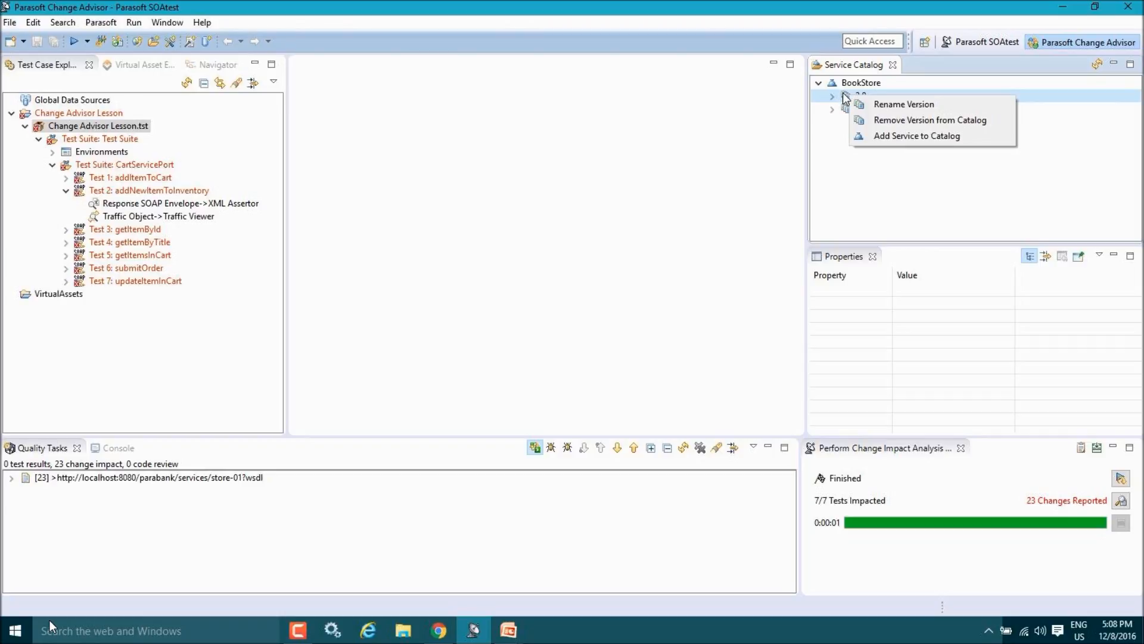
click(837, 112)
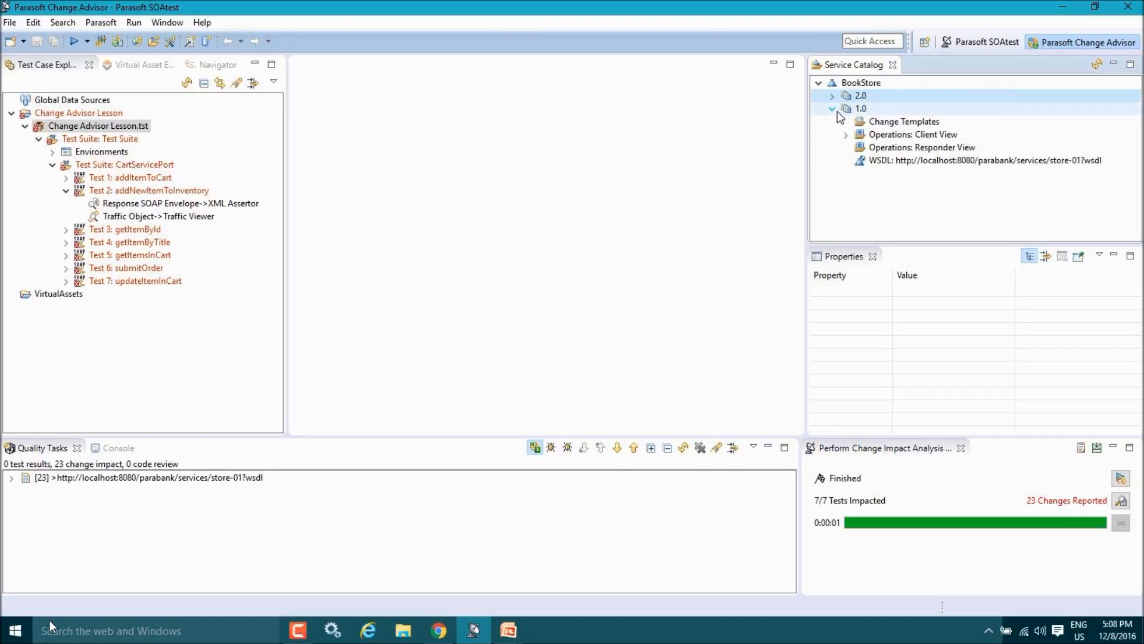
click(833, 109)
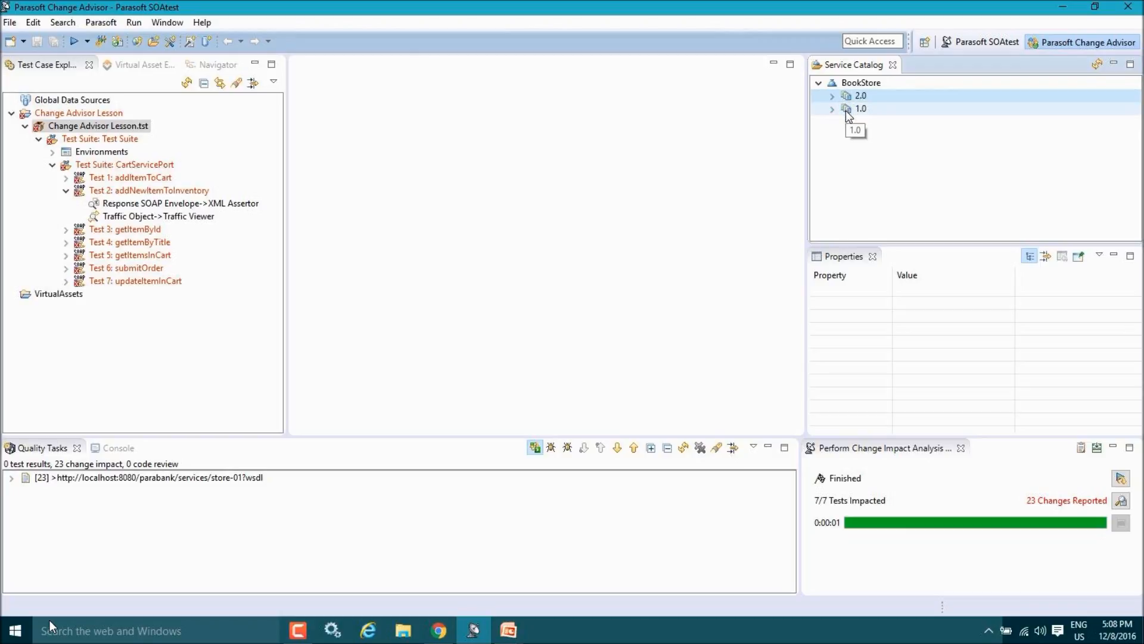
click(846, 110)
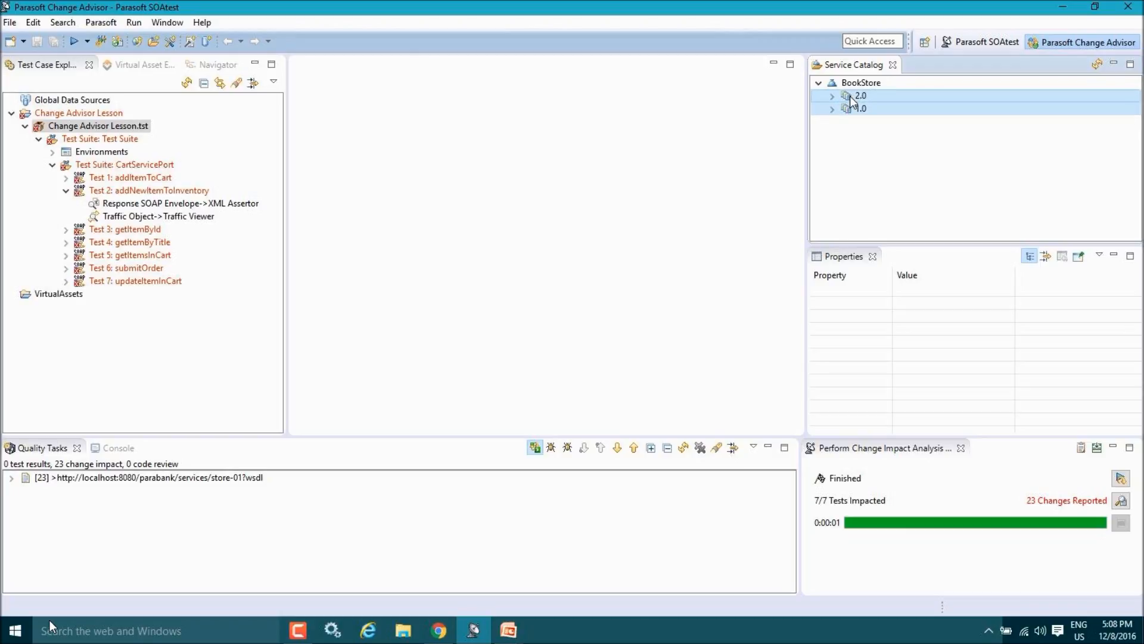
right_click(850, 96)
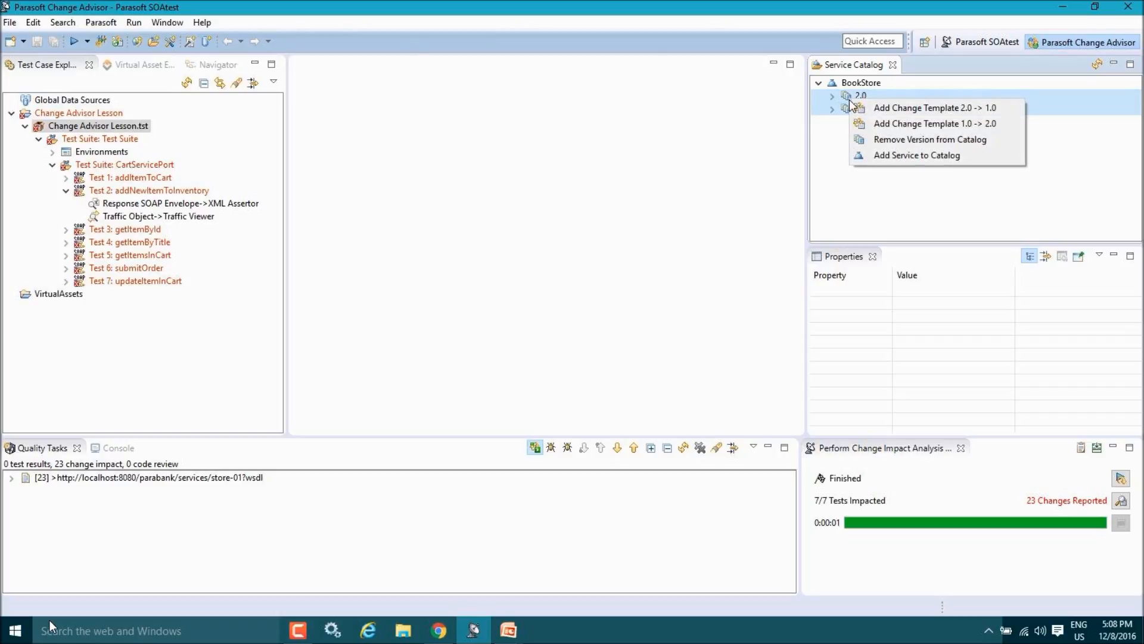
click(904, 127)
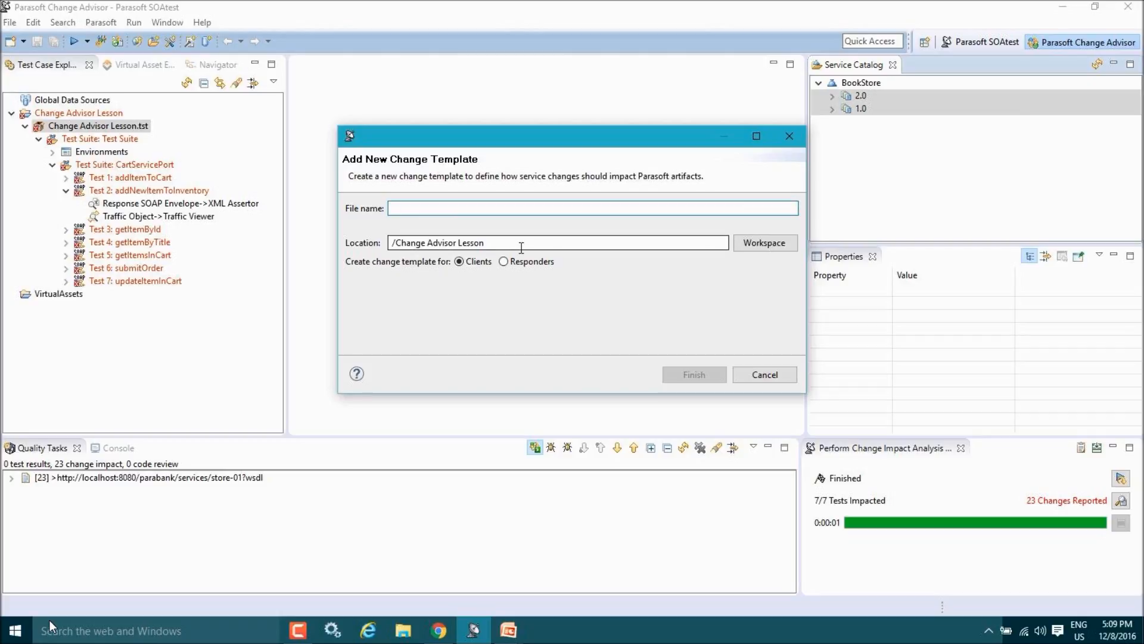
text(Chnage)
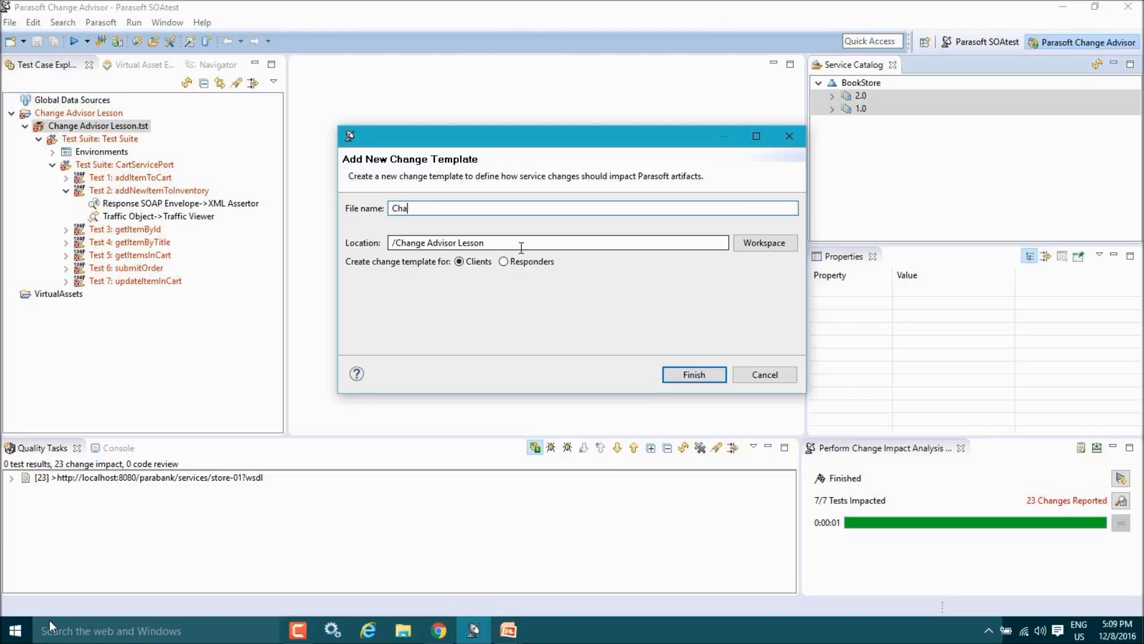
text(nge Template)
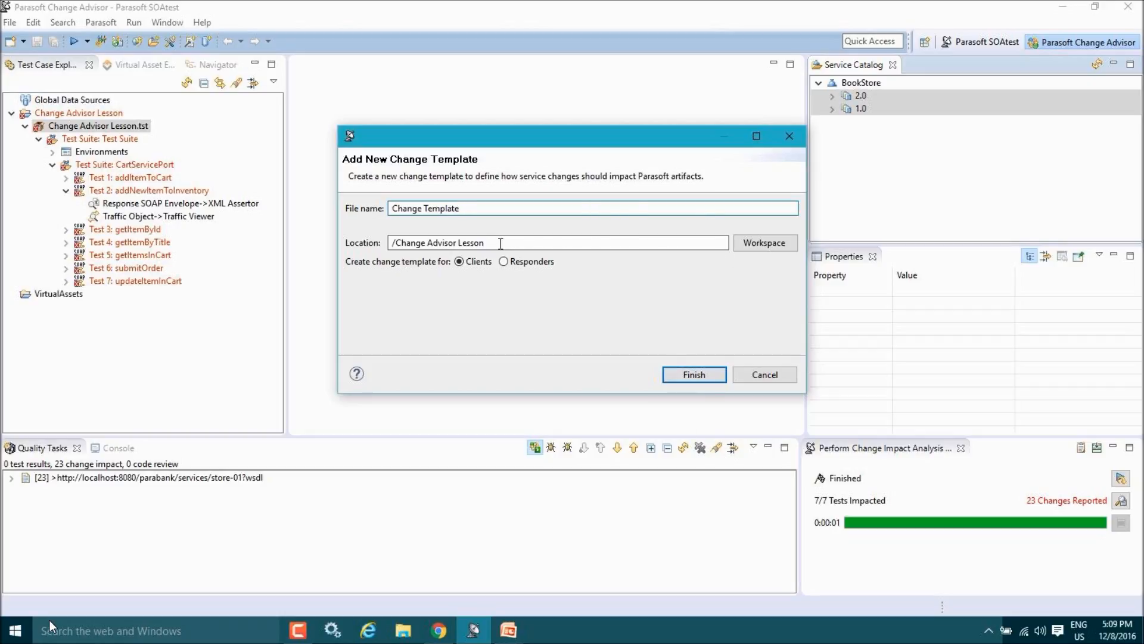
click(717, 377)
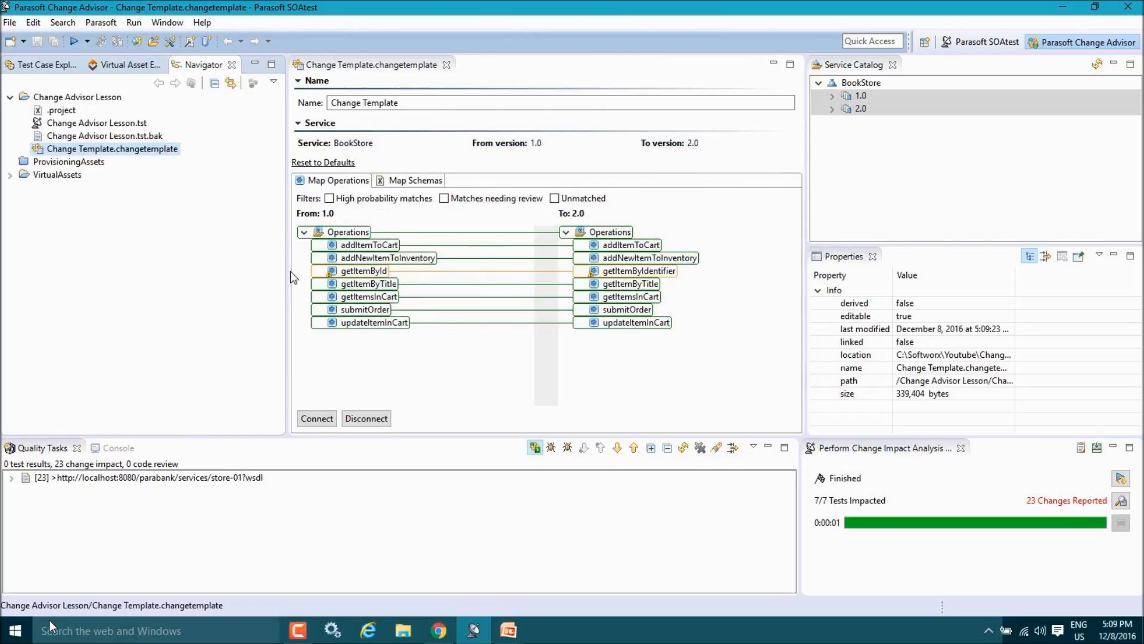
Widen the change template editor and mark the operation match getItemById → getItemByIdentifier as reviewed
drag(288, 266, 202, 266)
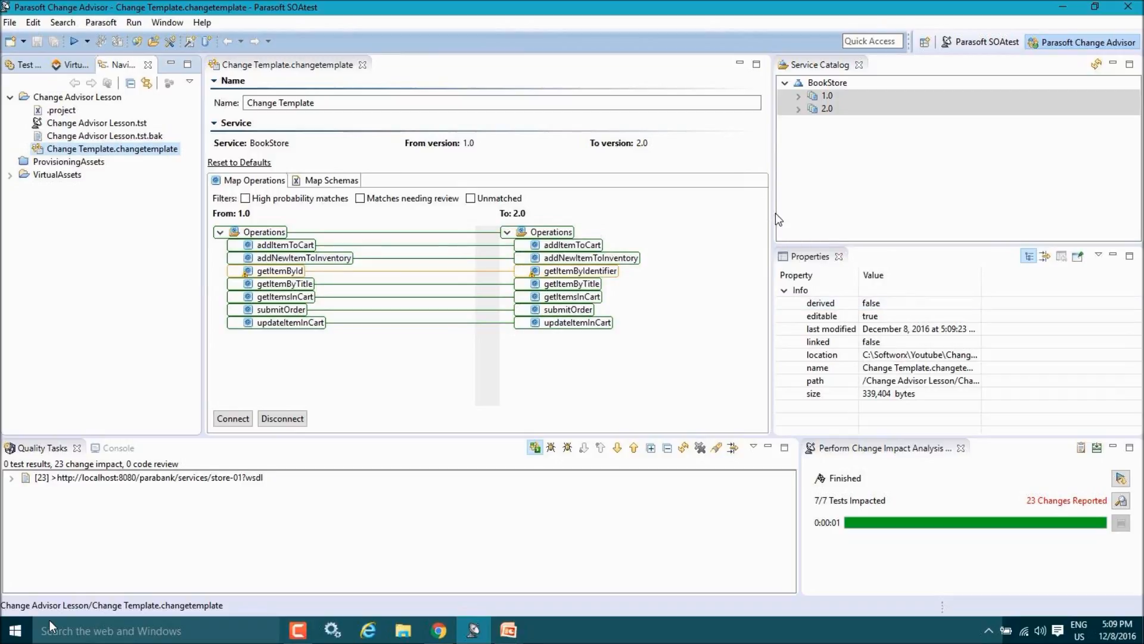
drag(772, 213, 888, 212)
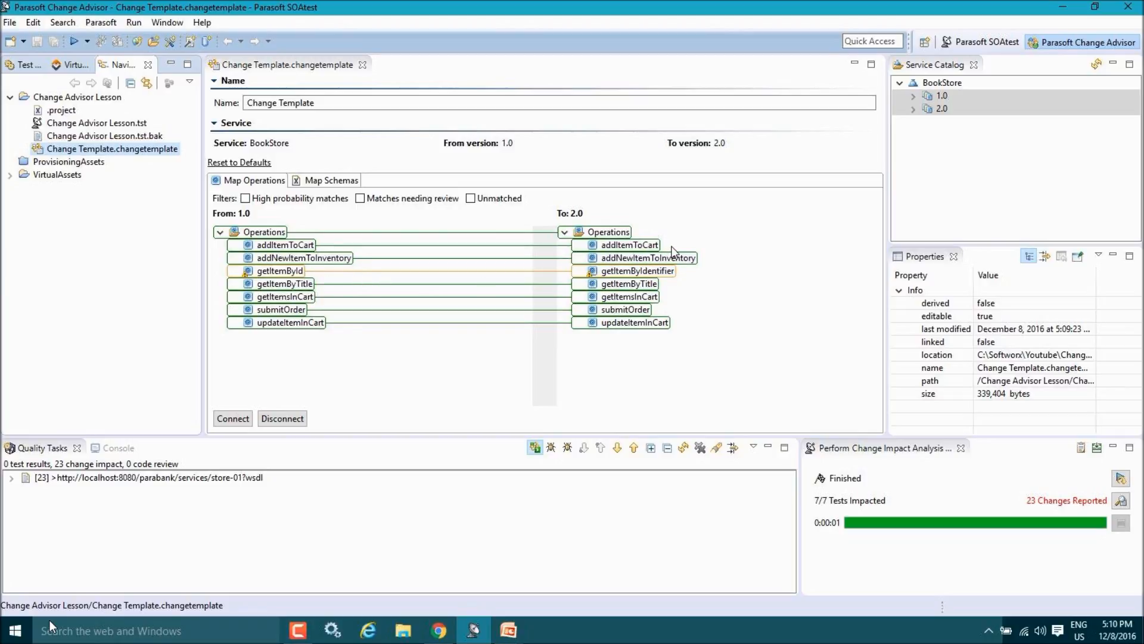
right_click(277, 274)
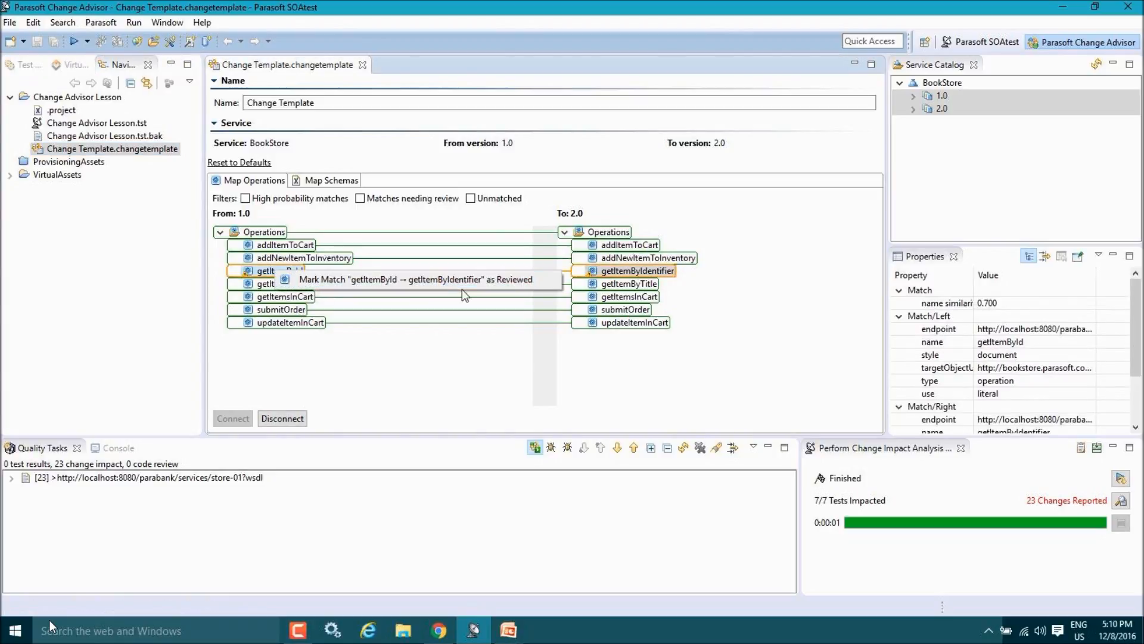
click(478, 279)
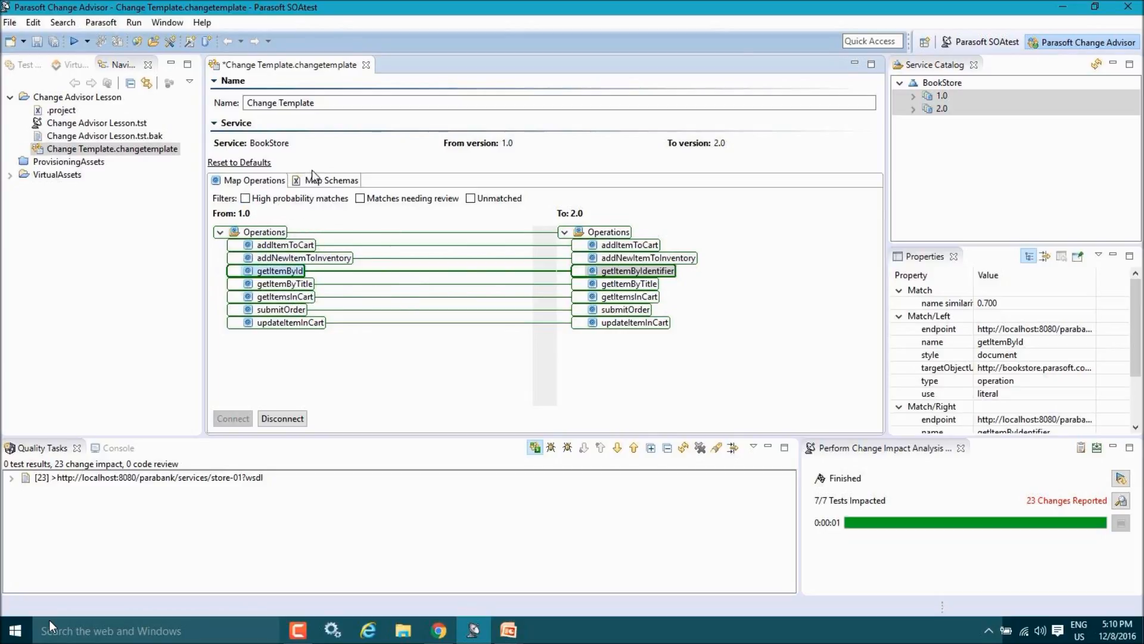
In the schema mappings of addNewItemToInventory, enlarge the editor area and disconnect the price → genre match
click(325, 180)
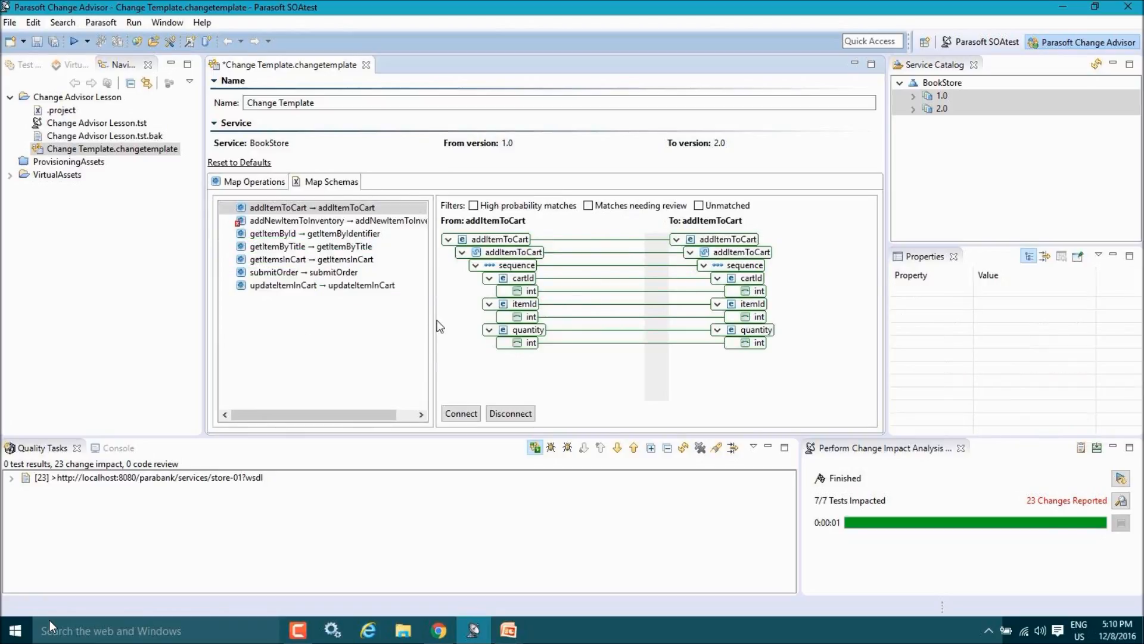
click(289, 220)
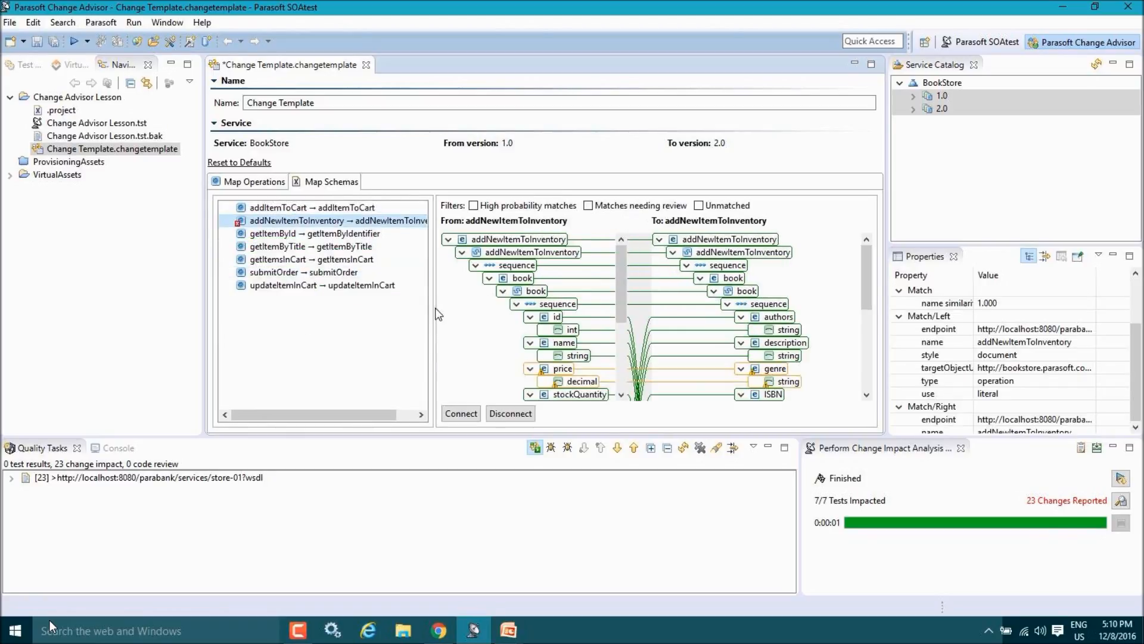
drag(866, 260, 862, 288)
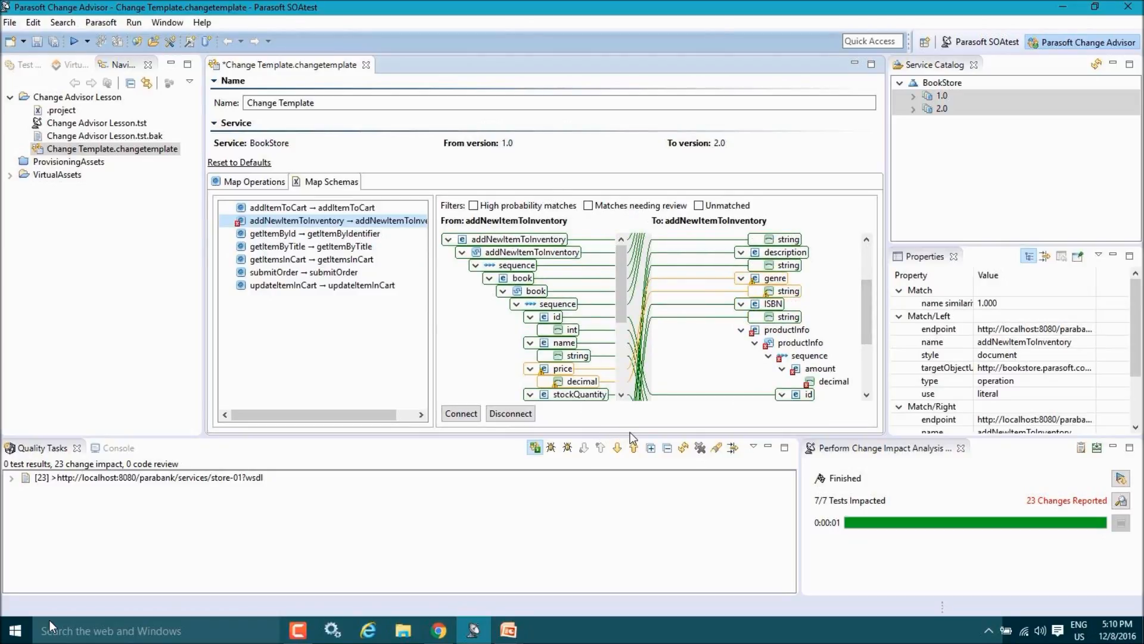
drag(635, 435, 635, 538)
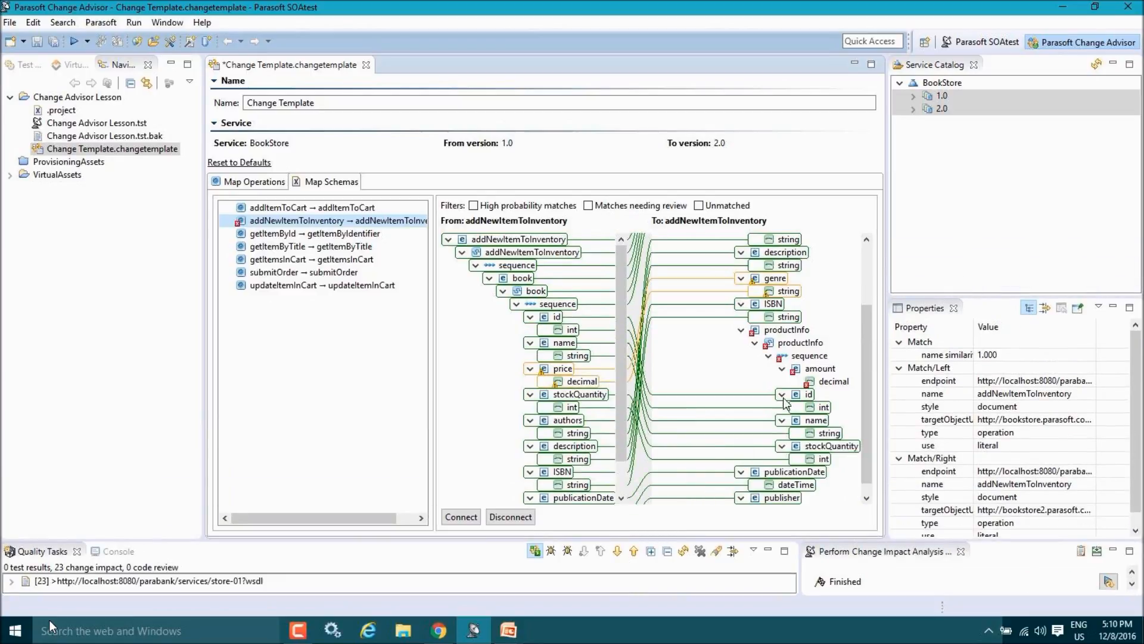
drag(863, 326, 867, 297)
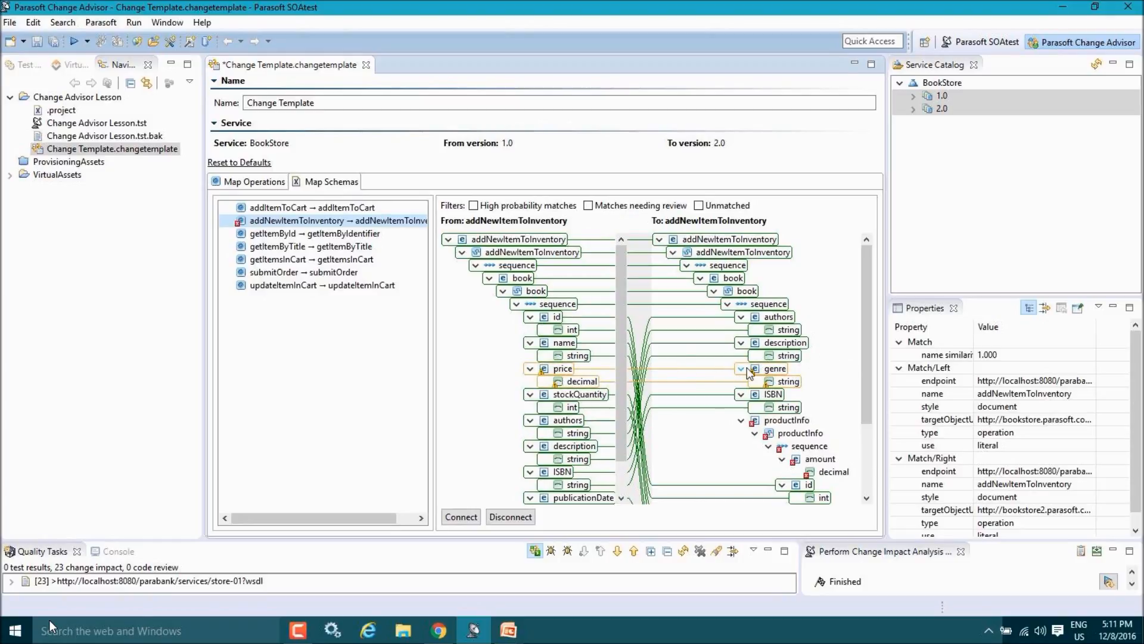
right_click(575, 370)
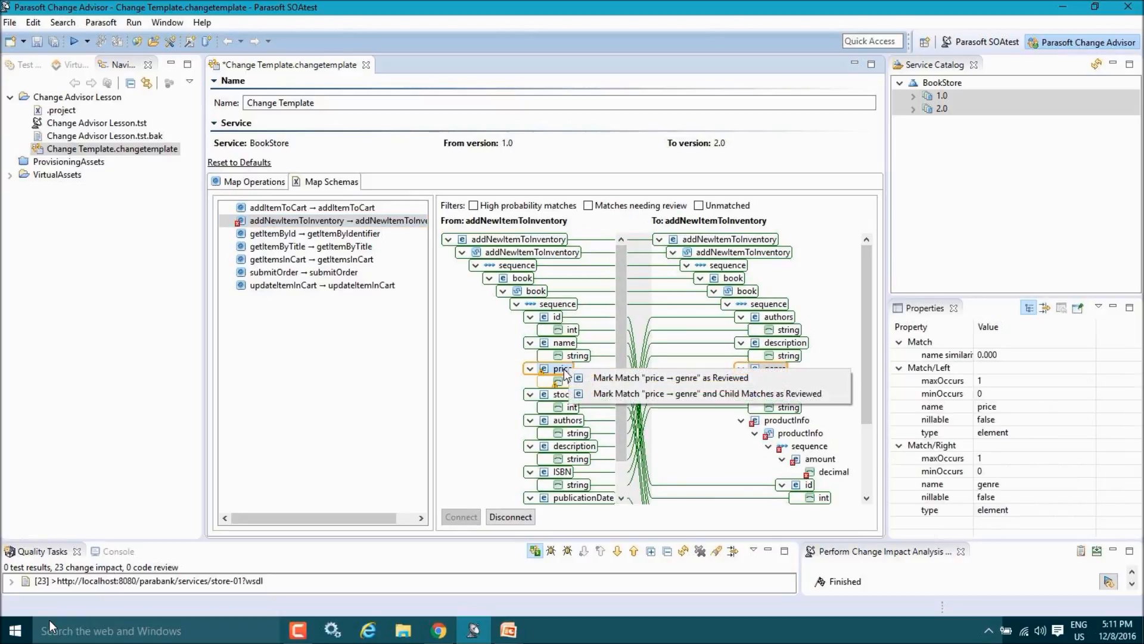
click(510, 516)
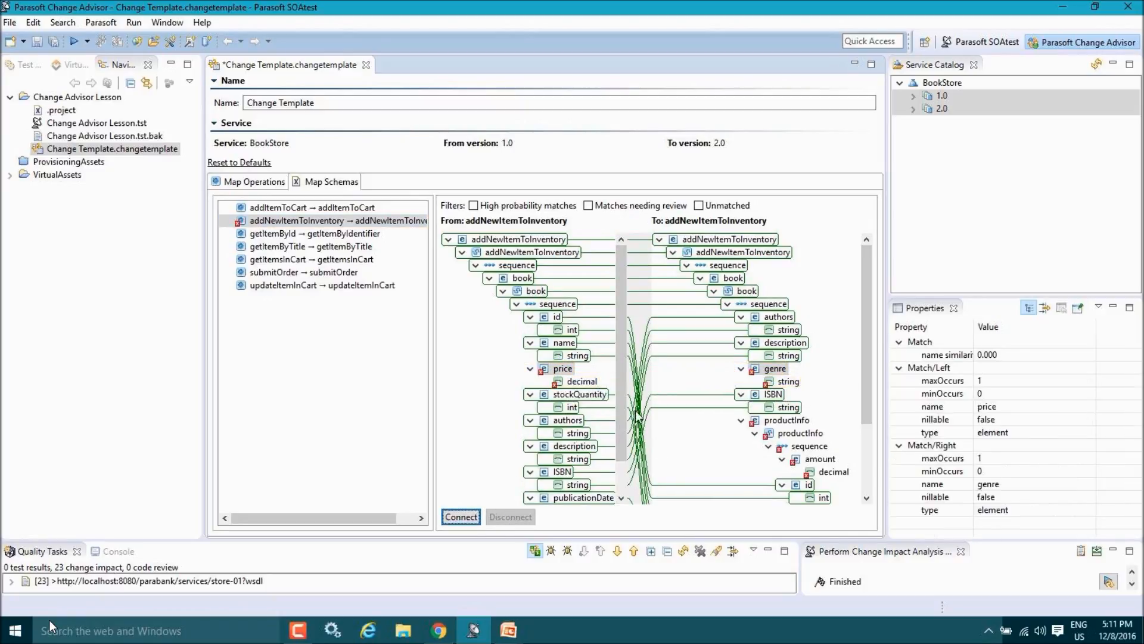
Connect the version 1.0 price element to the amount element under productInfo in version 2.0
click(555, 371)
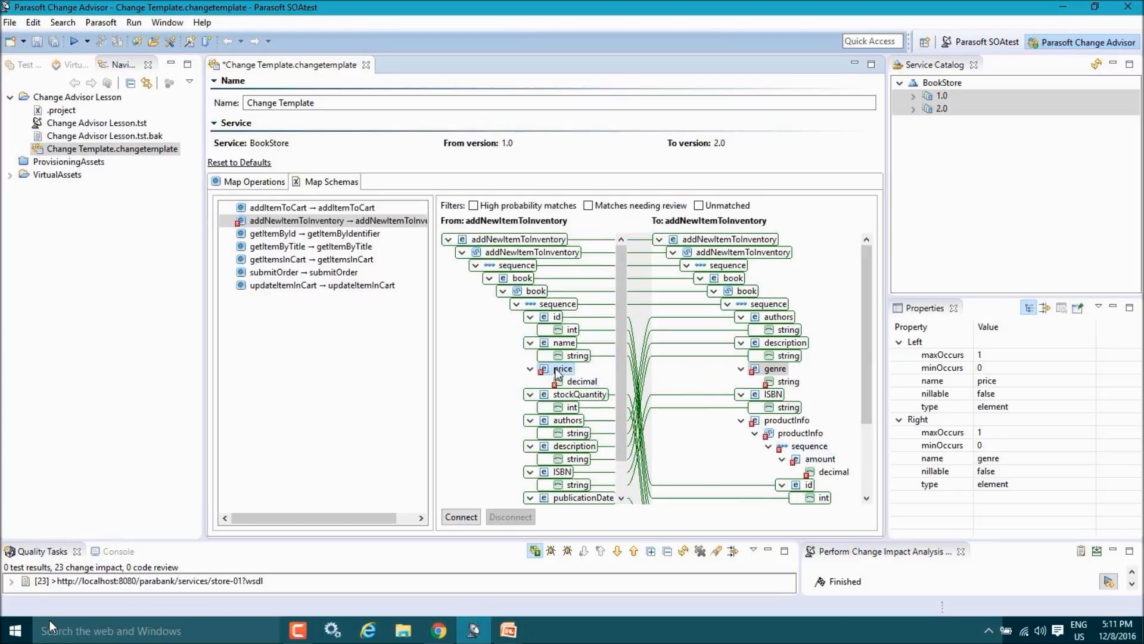
click(820, 459)
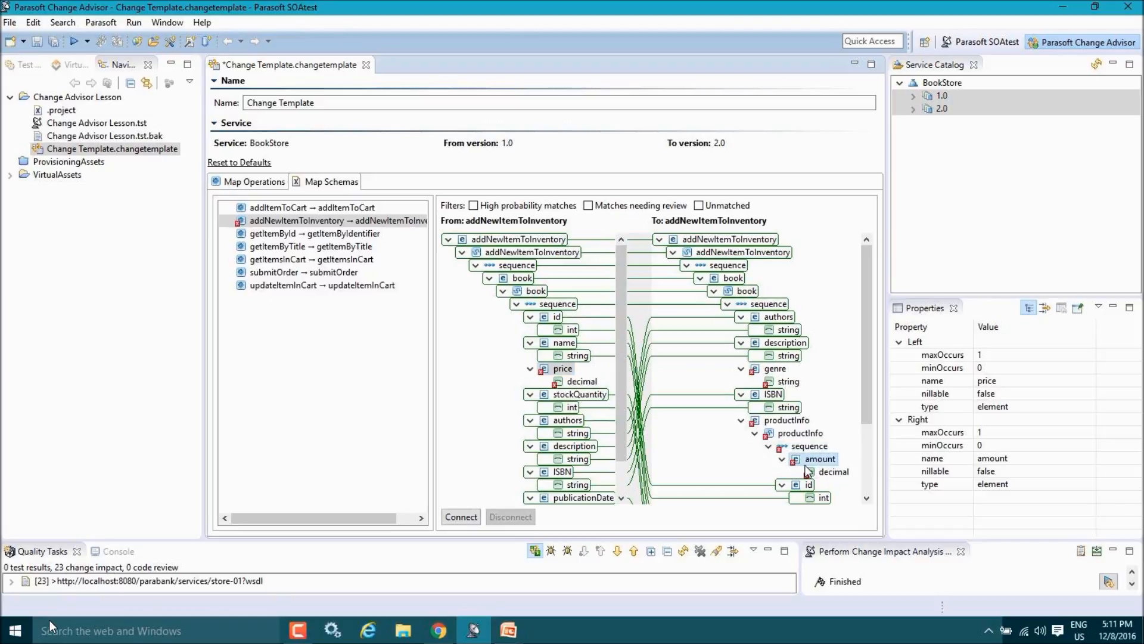
click(462, 517)
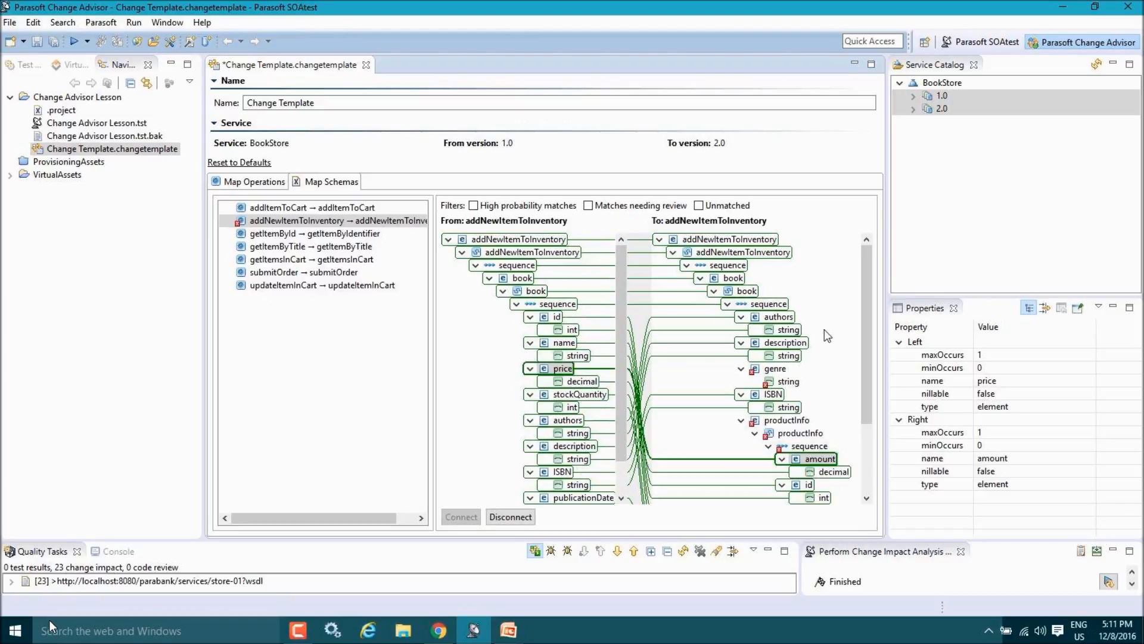
Configure a fixed default value of Literature for the added genre element
right_click(769, 373)
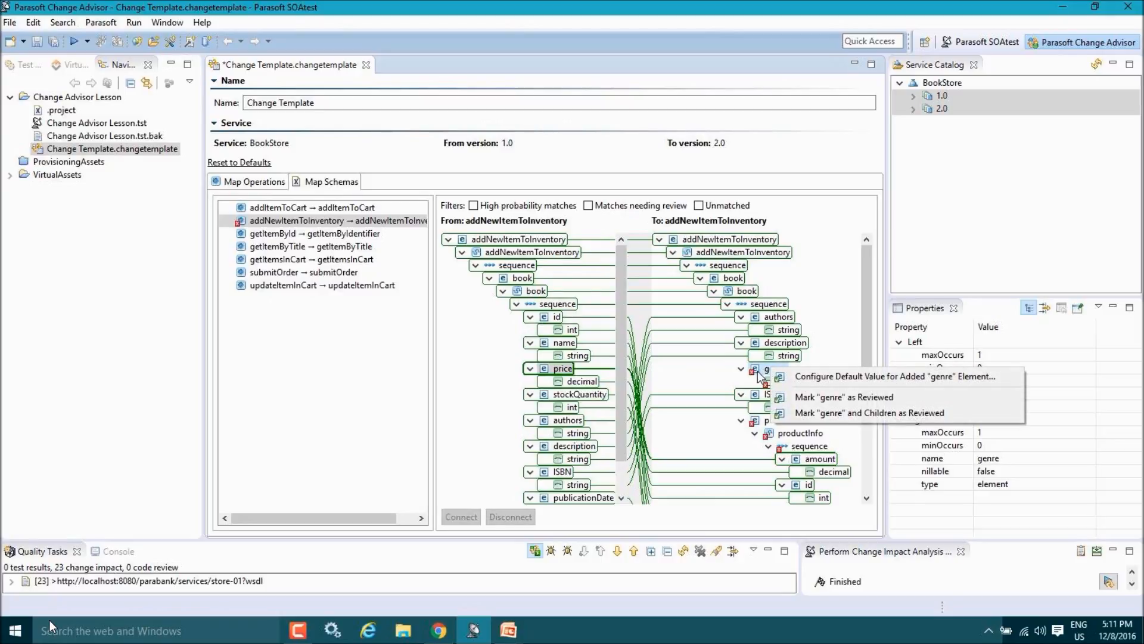
click(804, 385)
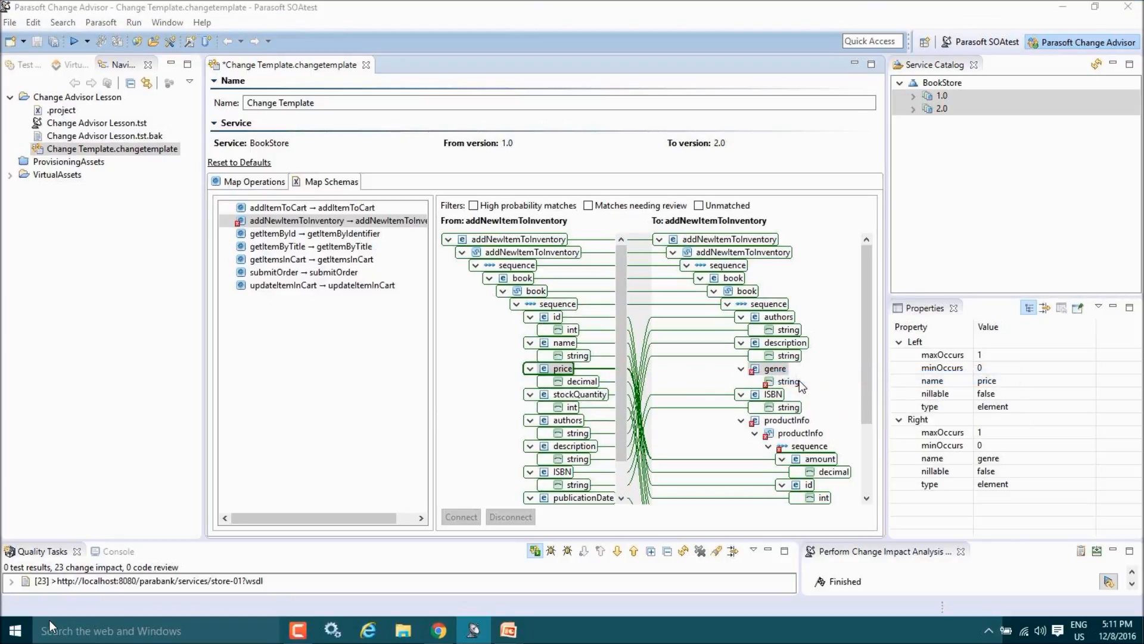
click(544, 154)
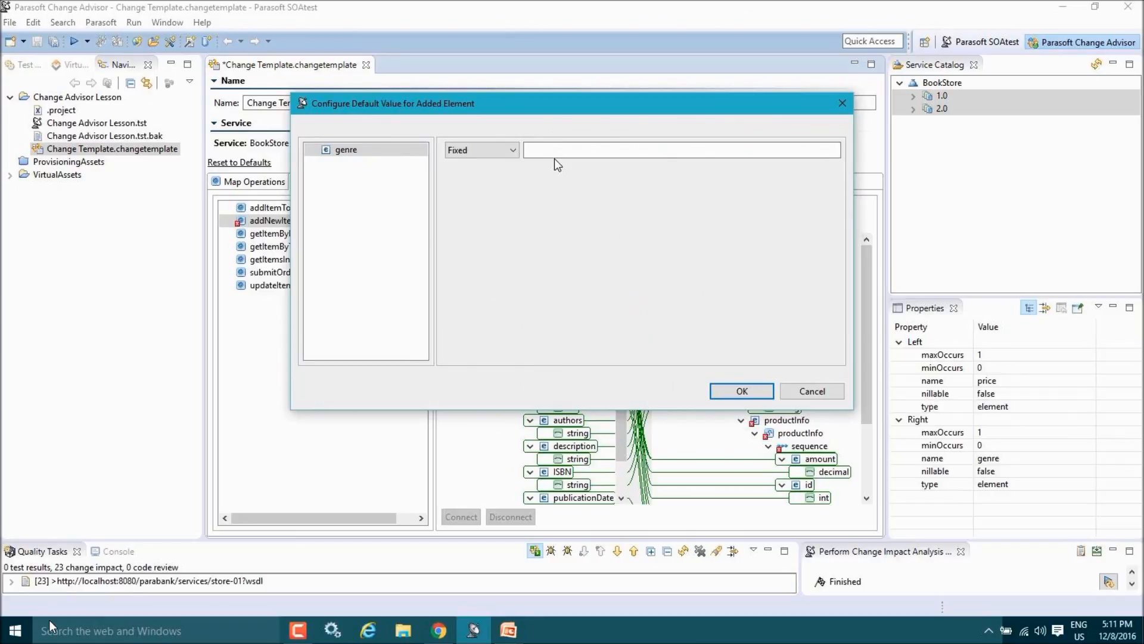
text(Liternature)
key(BackSpace)
key(BackSpace)
key(BackSpace)
key(BackSpace)
text(ature)
click(742, 391)
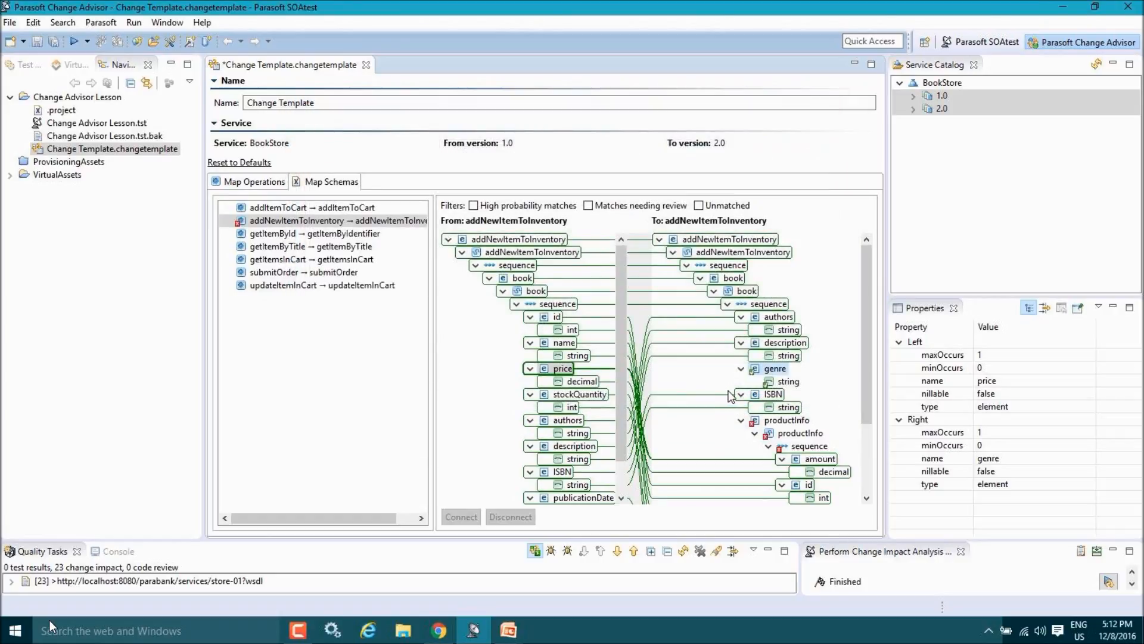
Mark the added productInfo element and its children as reviewed, and shrink the editor area again
right_click(783, 421)
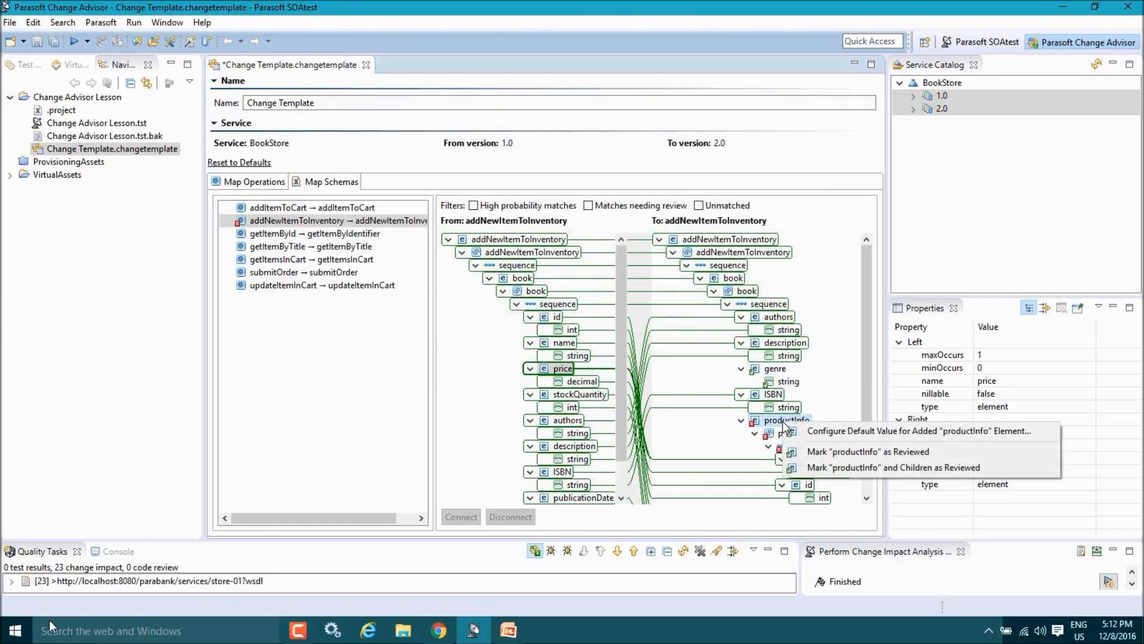
click(868, 468)
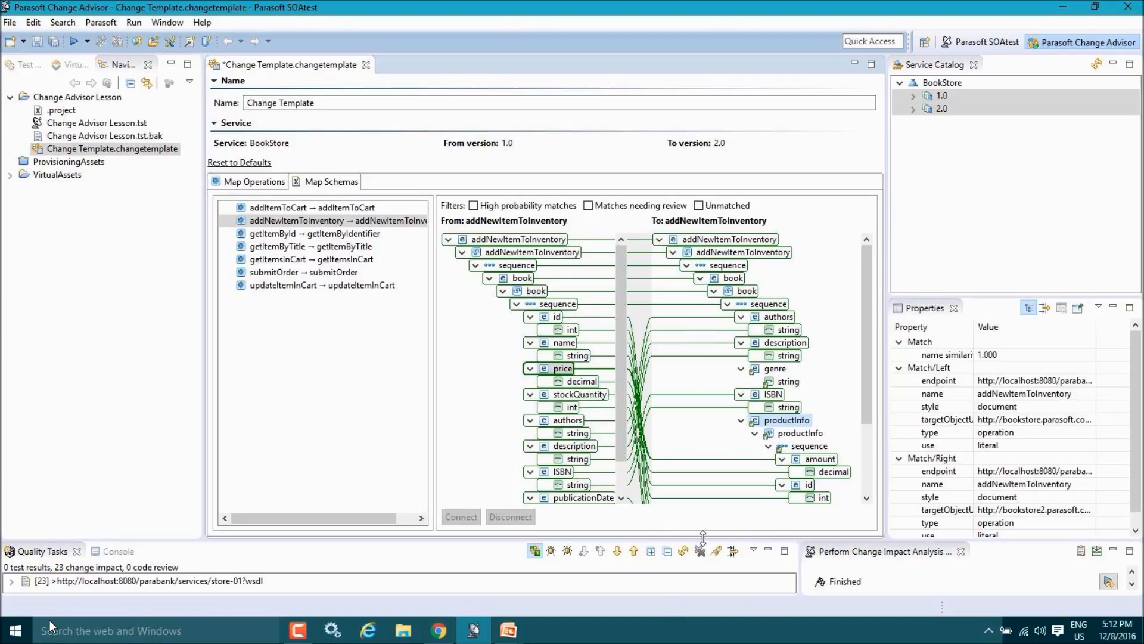
drag(721, 538, 723, 419)
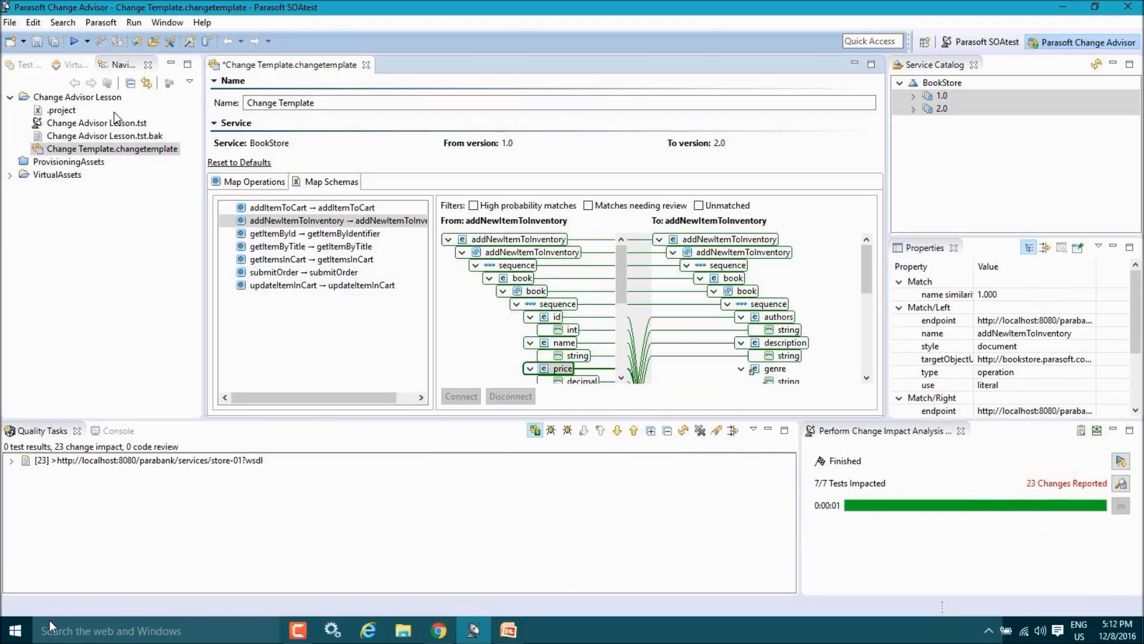
Start a change-template refactoring of Change Advisor Lesson.tst from BookStore version 1.0 to 2.0, using Change Template
click(26, 64)
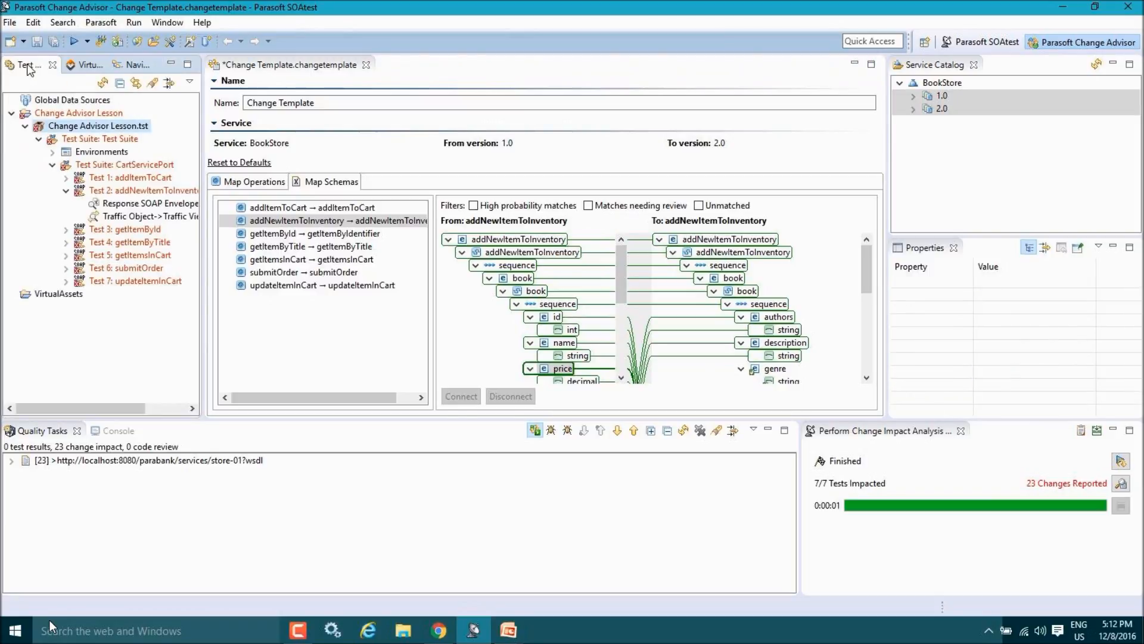
drag(245, 216, 316, 214)
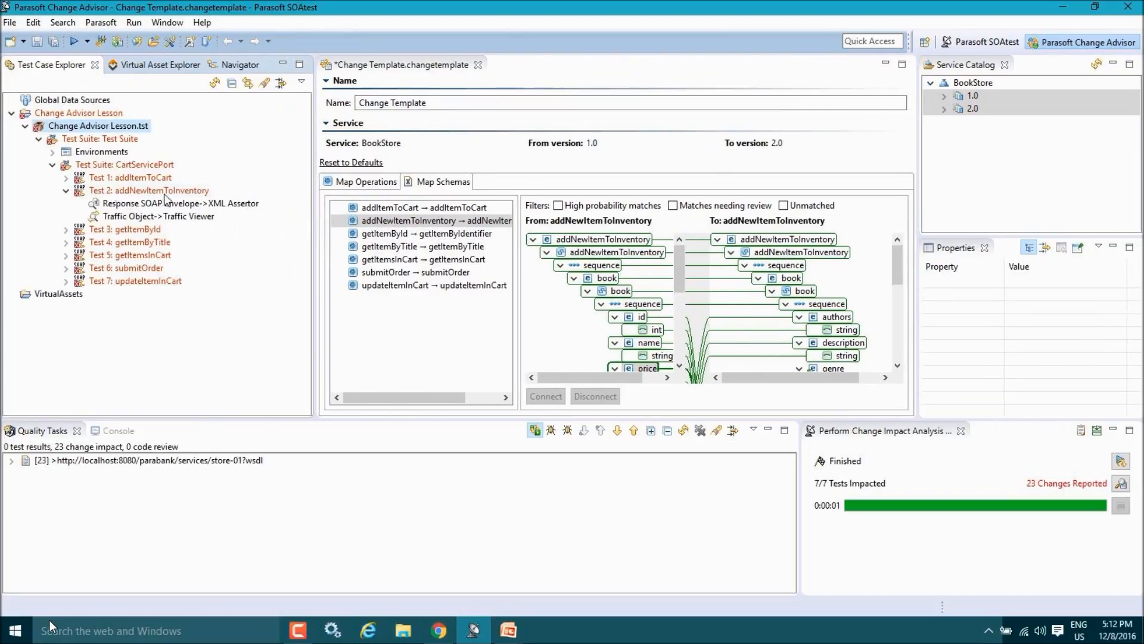
click(28, 127)
click(28, 126)
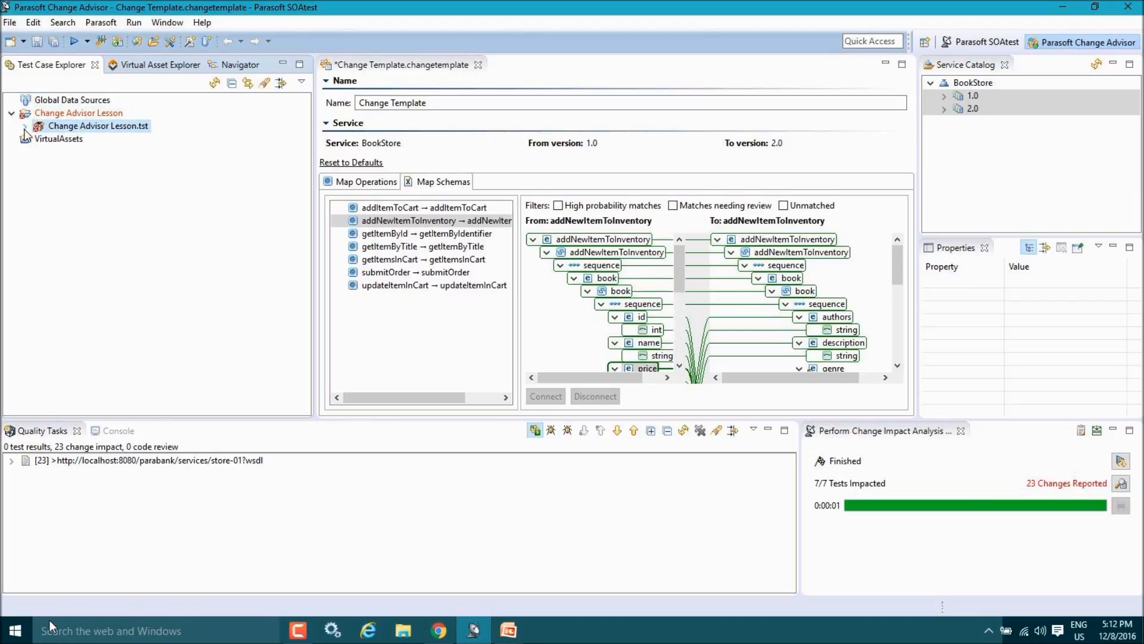
click(117, 43)
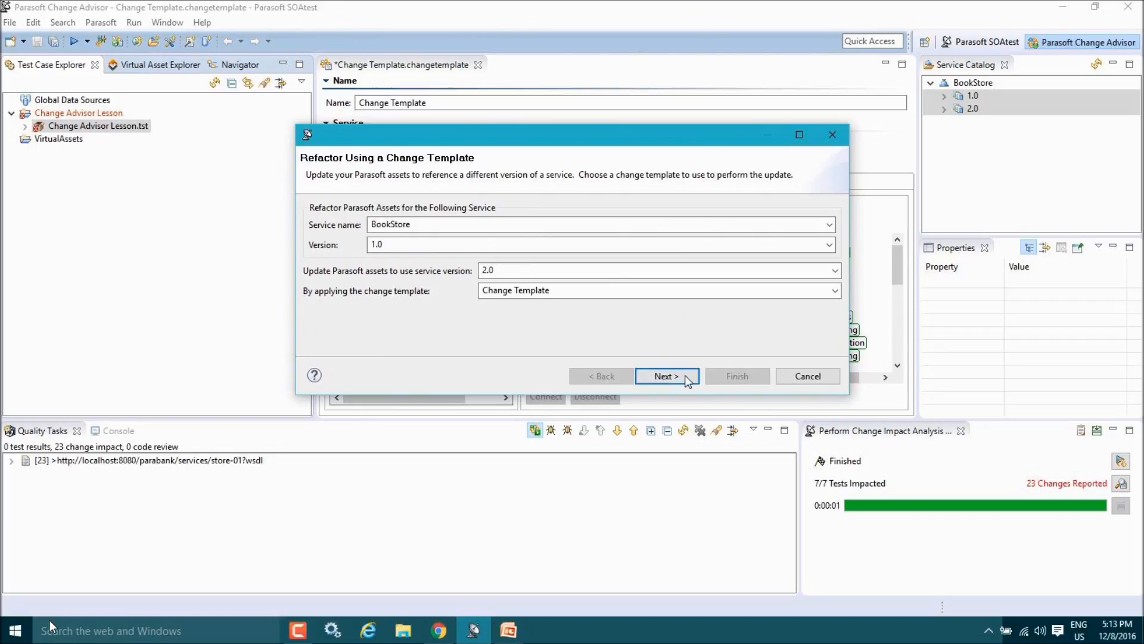
click(677, 376)
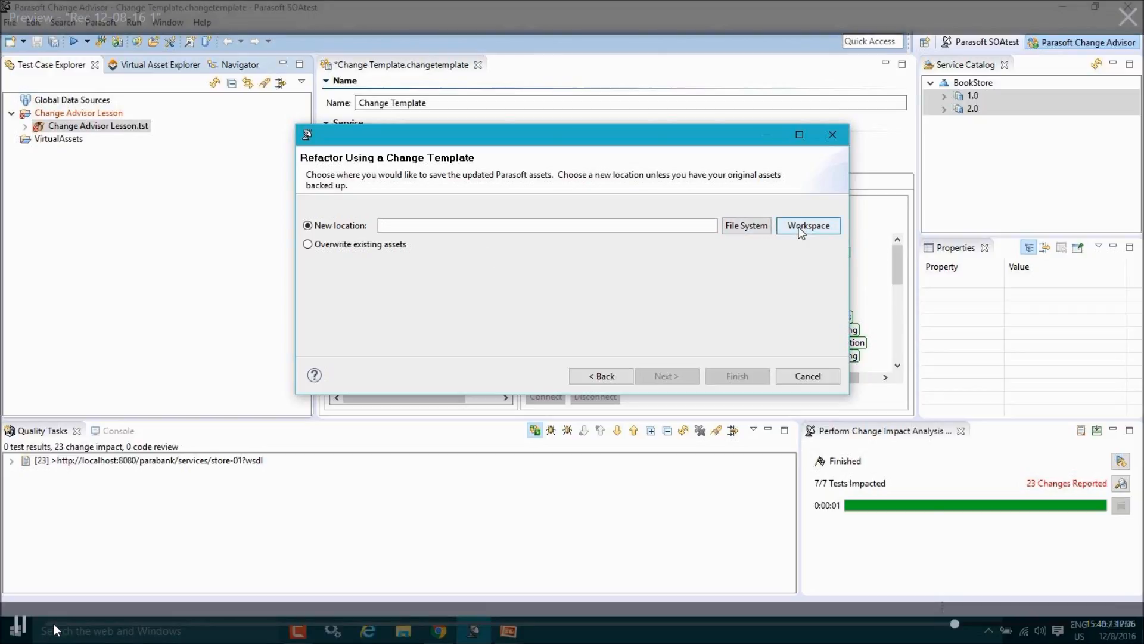
Choose the Change Advisor Lesson workspace project as the new location and run the refactoring, saving the modified change template
click(801, 229)
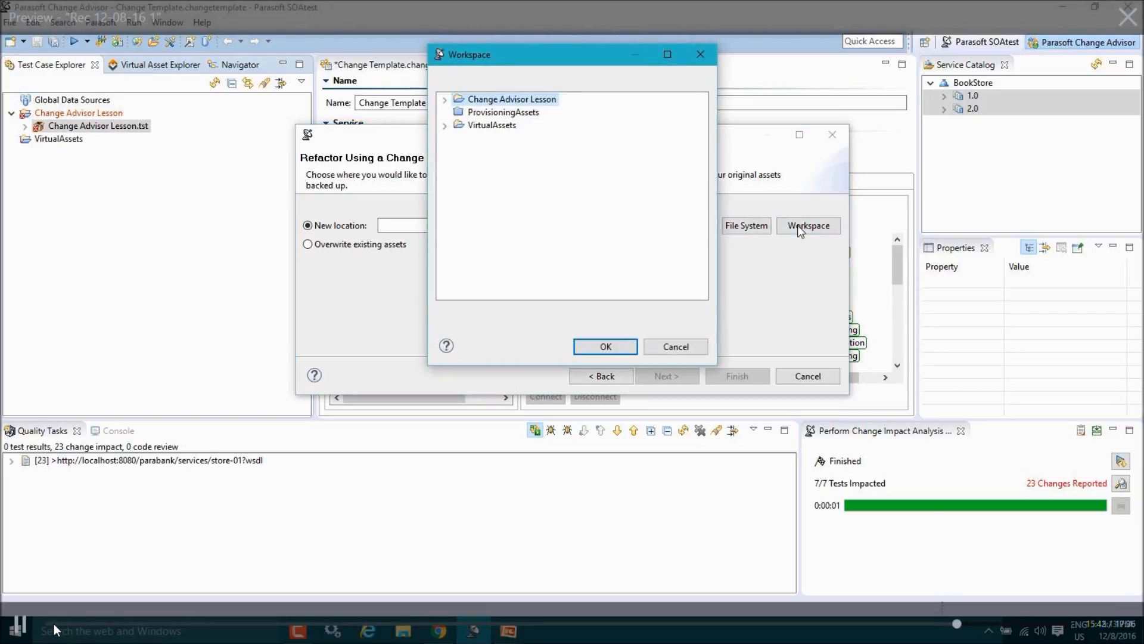
click(500, 102)
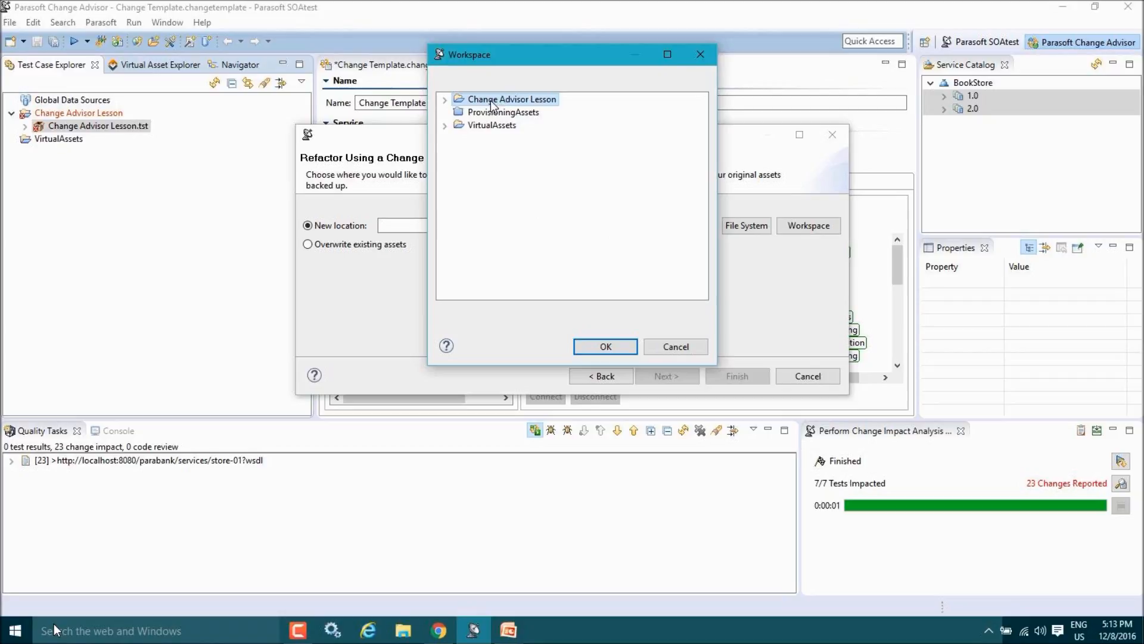
click(613, 349)
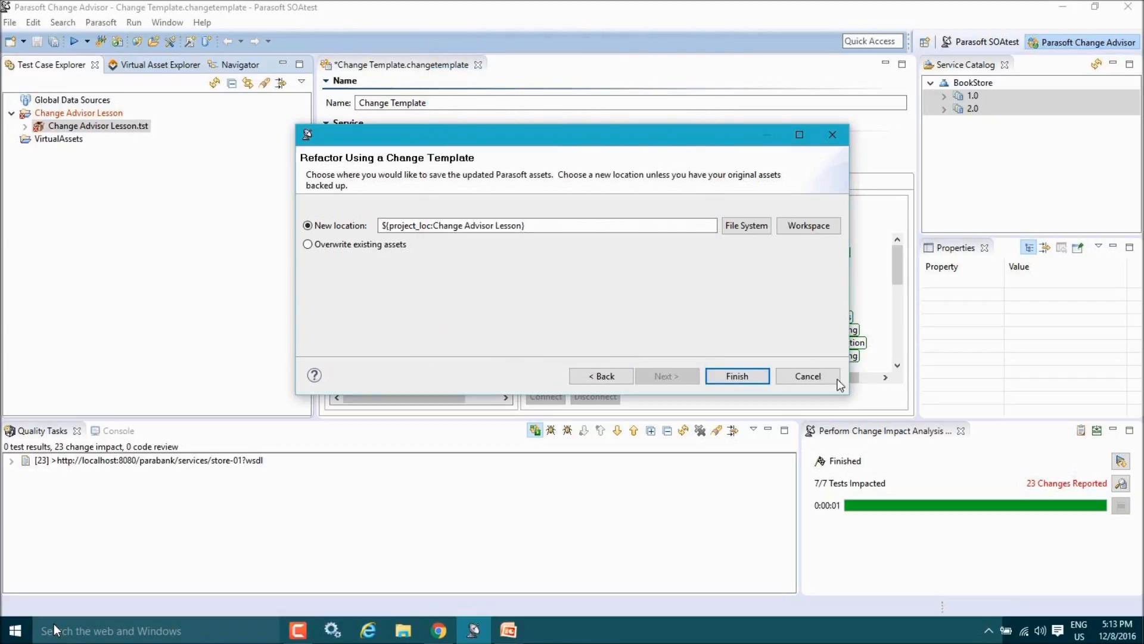
click(738, 376)
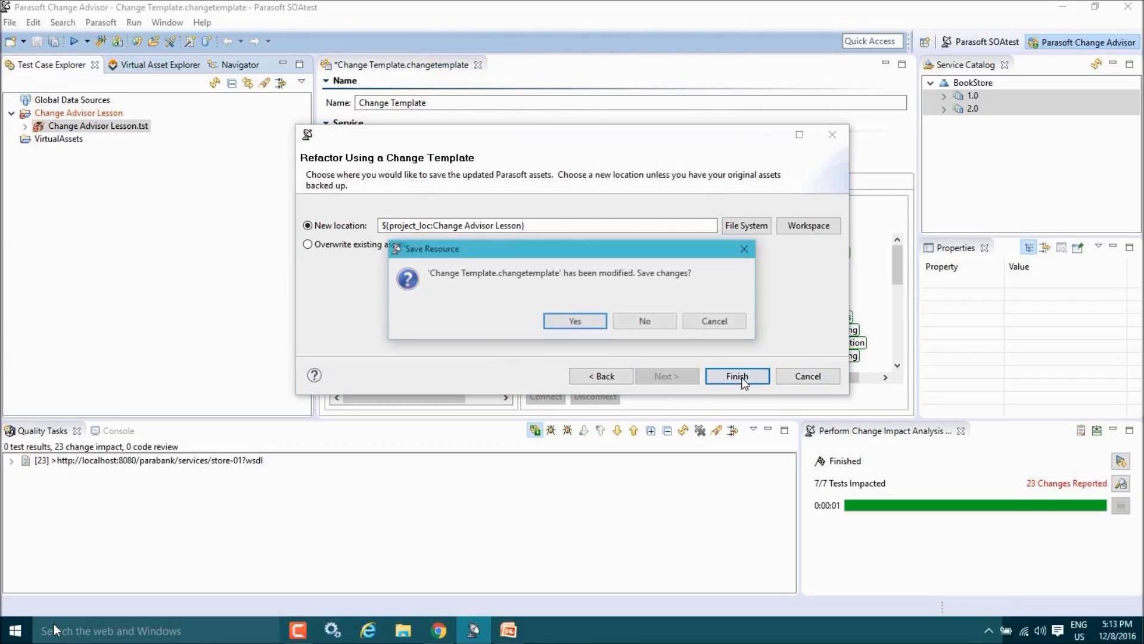
click(599, 324)
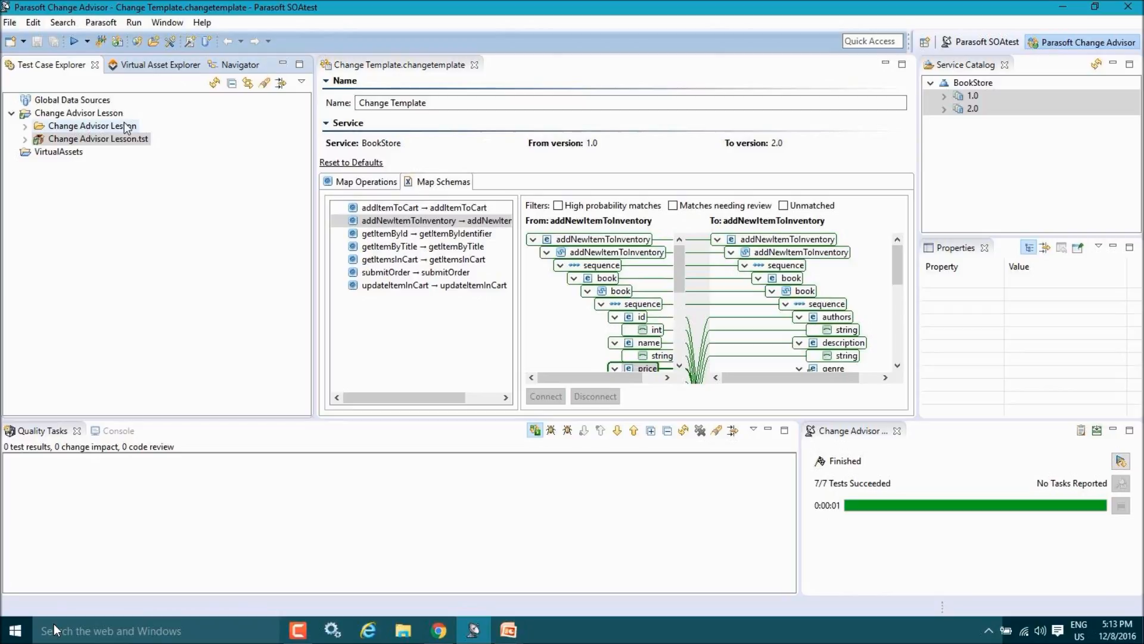
Expand the refactored Change Advisor Lesson.tst to its CartServicePort tests, close the change template, and open Test 2: addNewItemToInventory
click(25, 126)
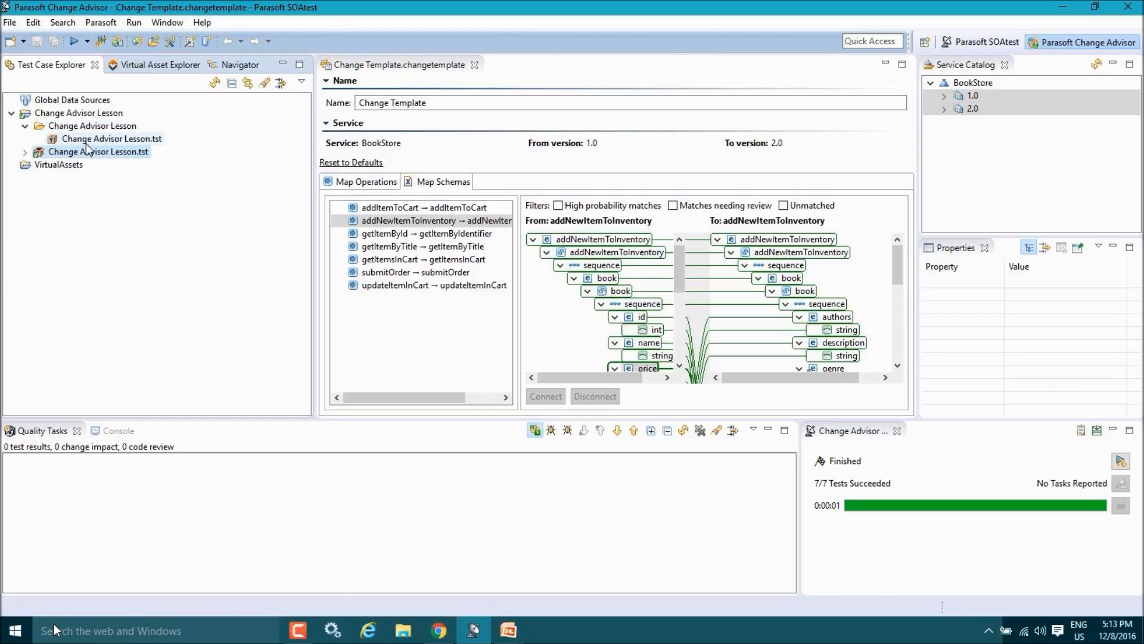
click(52, 142)
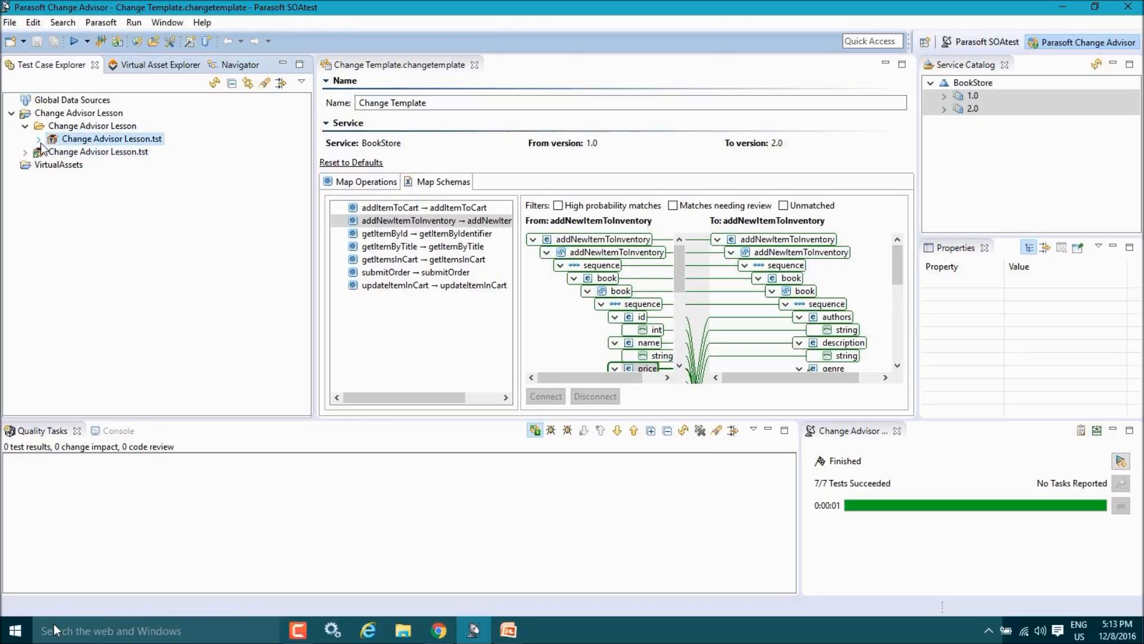
click(39, 141)
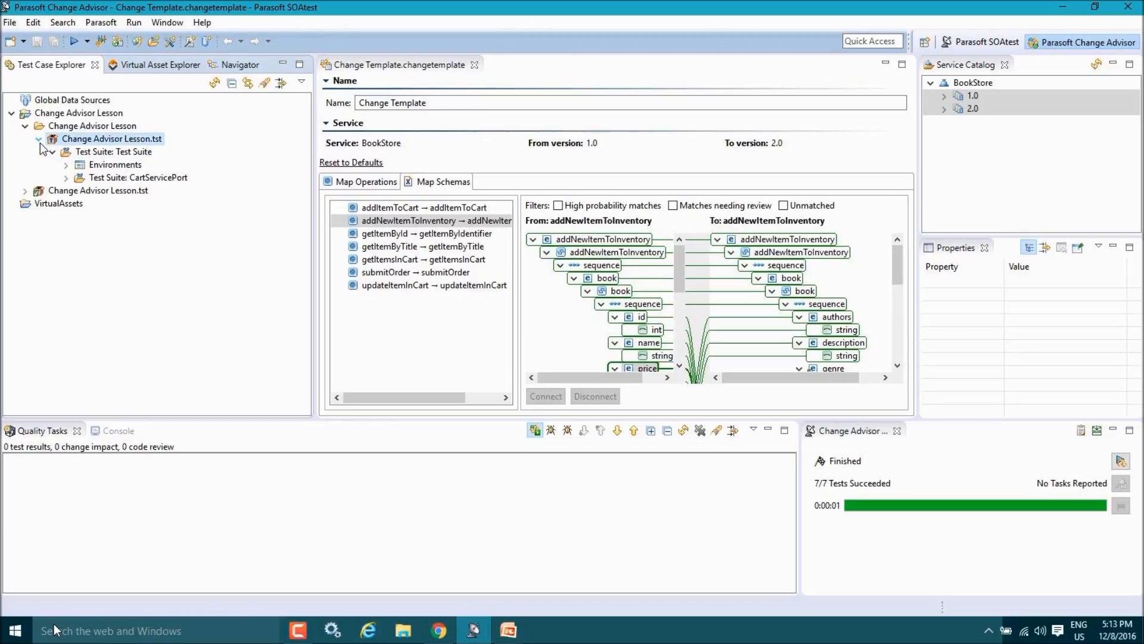
click(66, 178)
click(79, 203)
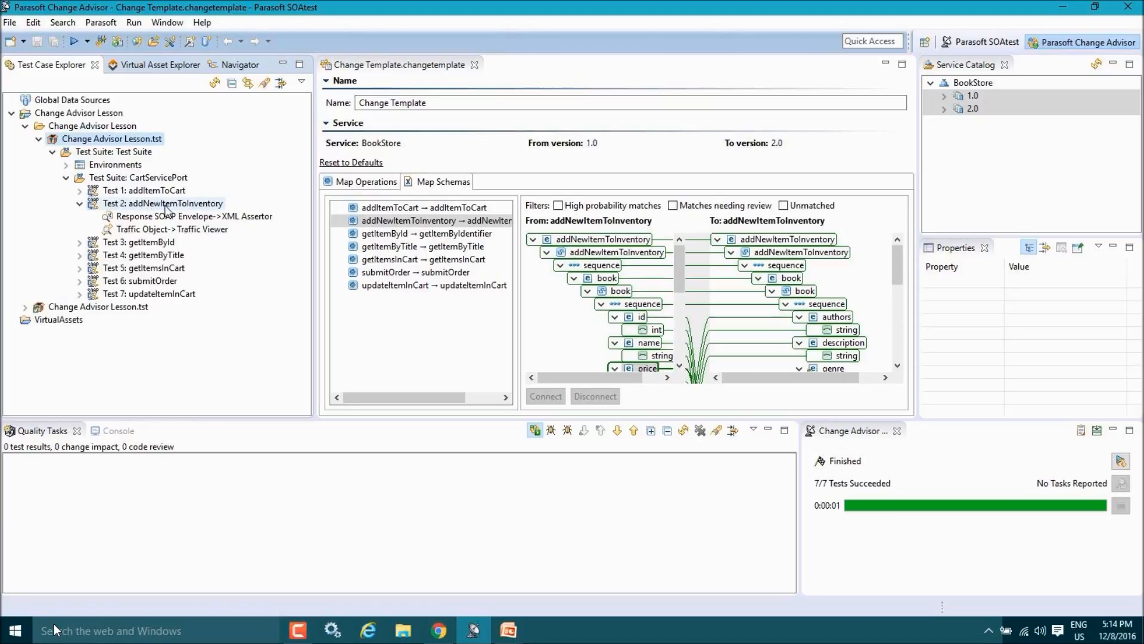
click(474, 65)
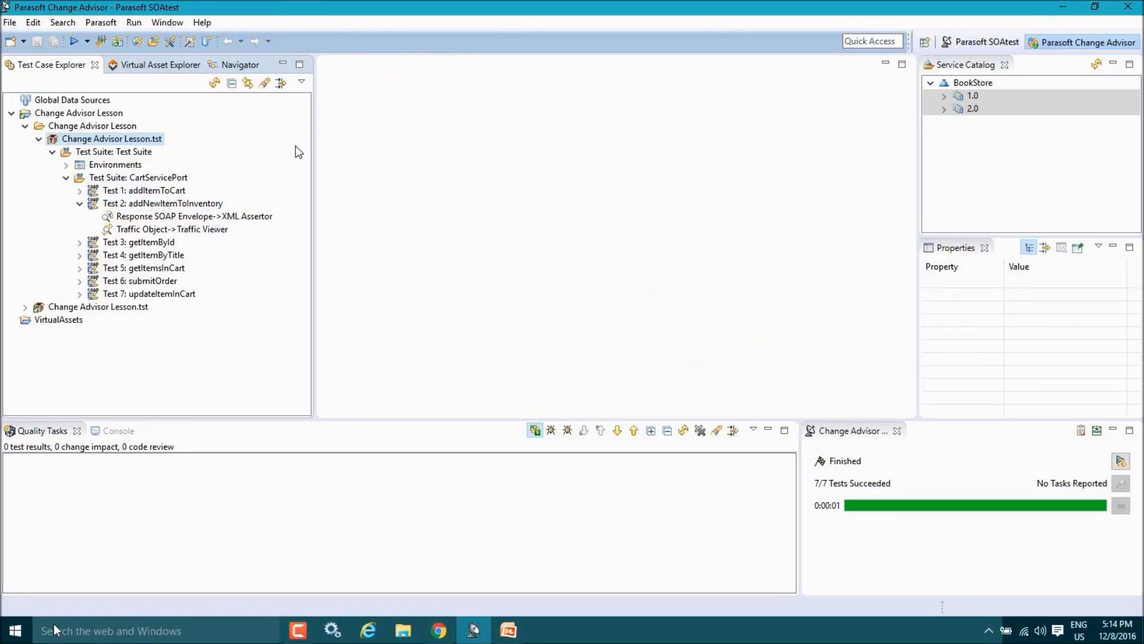
double_click(169, 206)
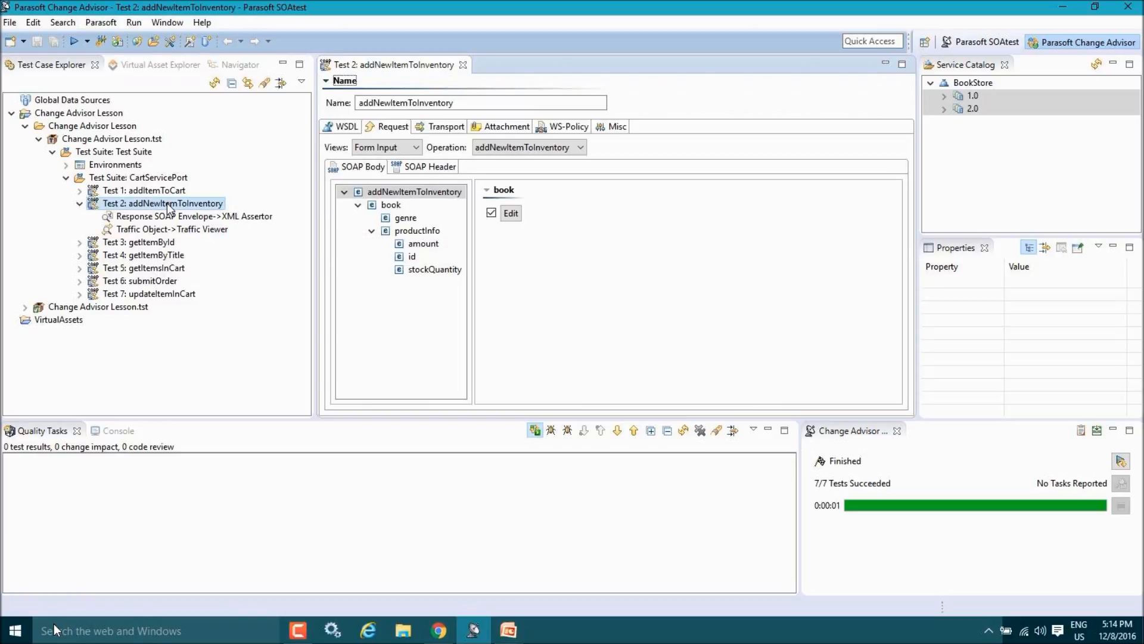
Examine the request values of amount, id, stockQuantity and genre in the refactored addNewItemToInventory test
click(437, 243)
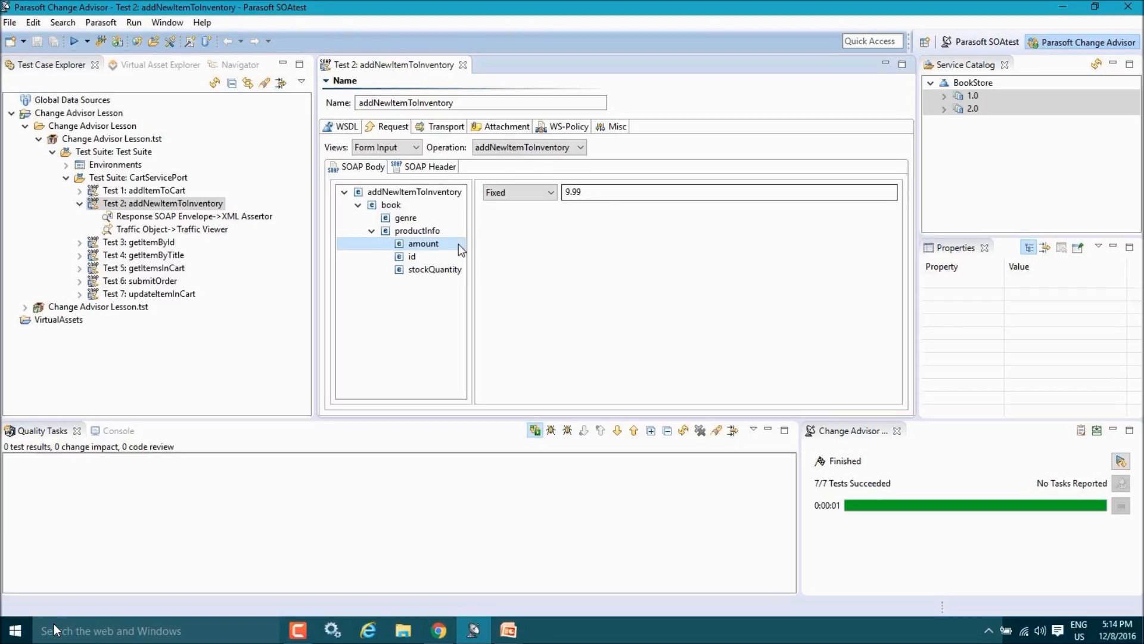
click(410, 257)
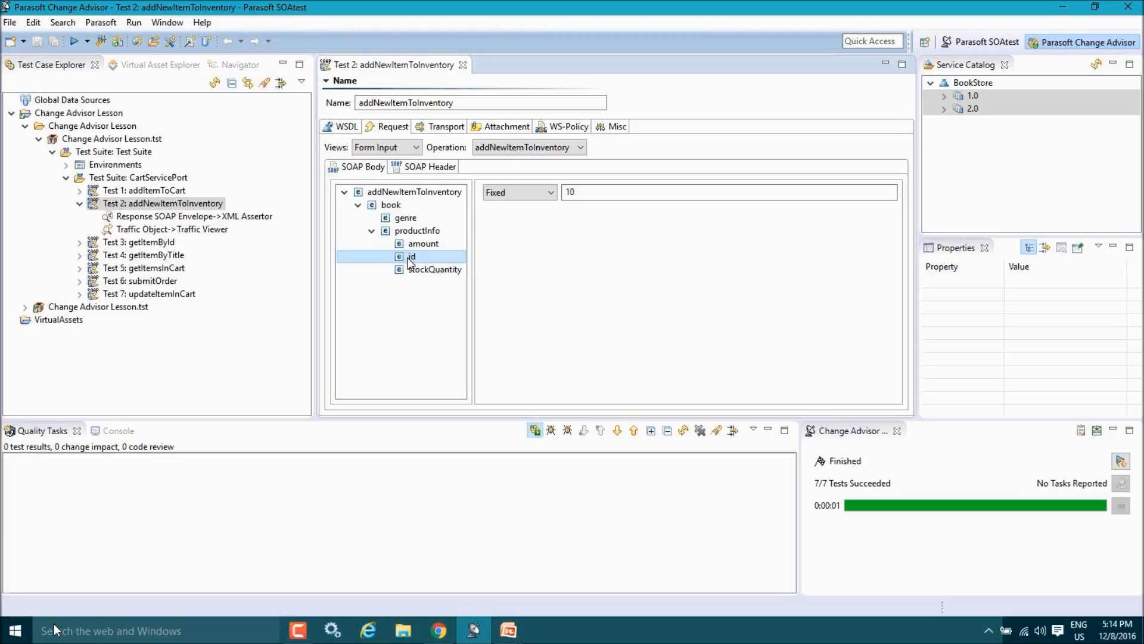
click(434, 273)
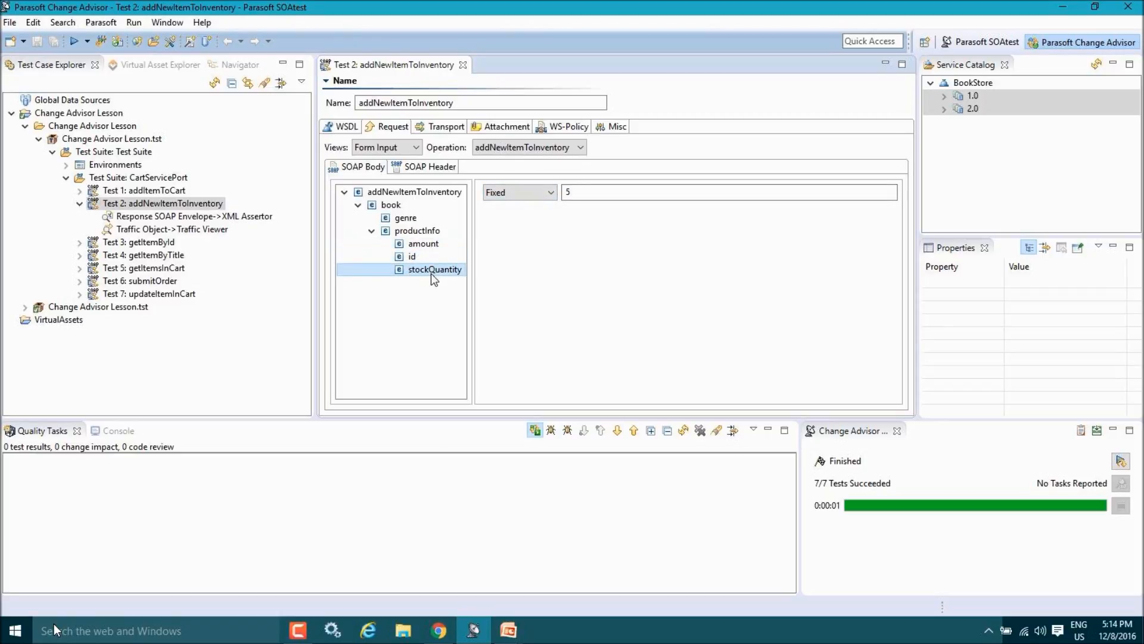
click(403, 219)
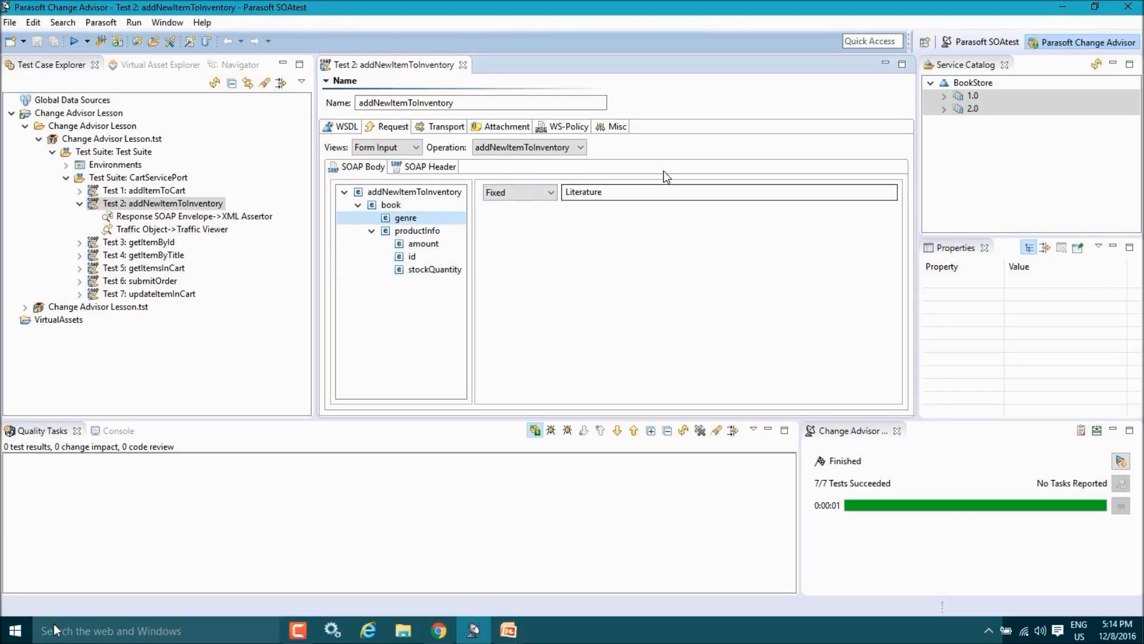
drag(638, 191, 542, 199)
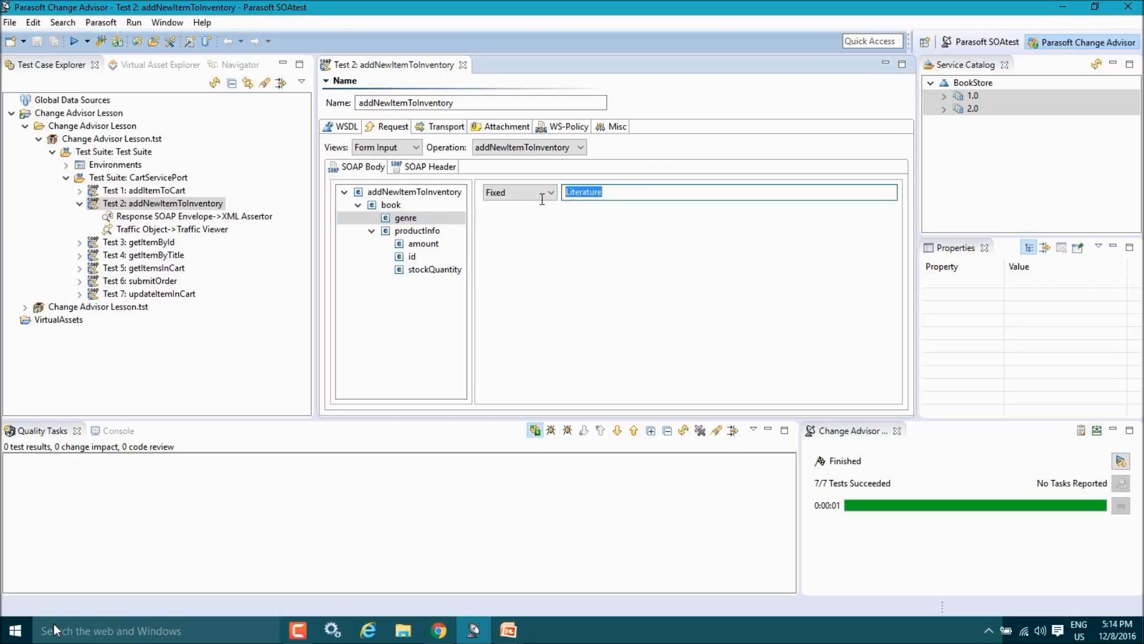